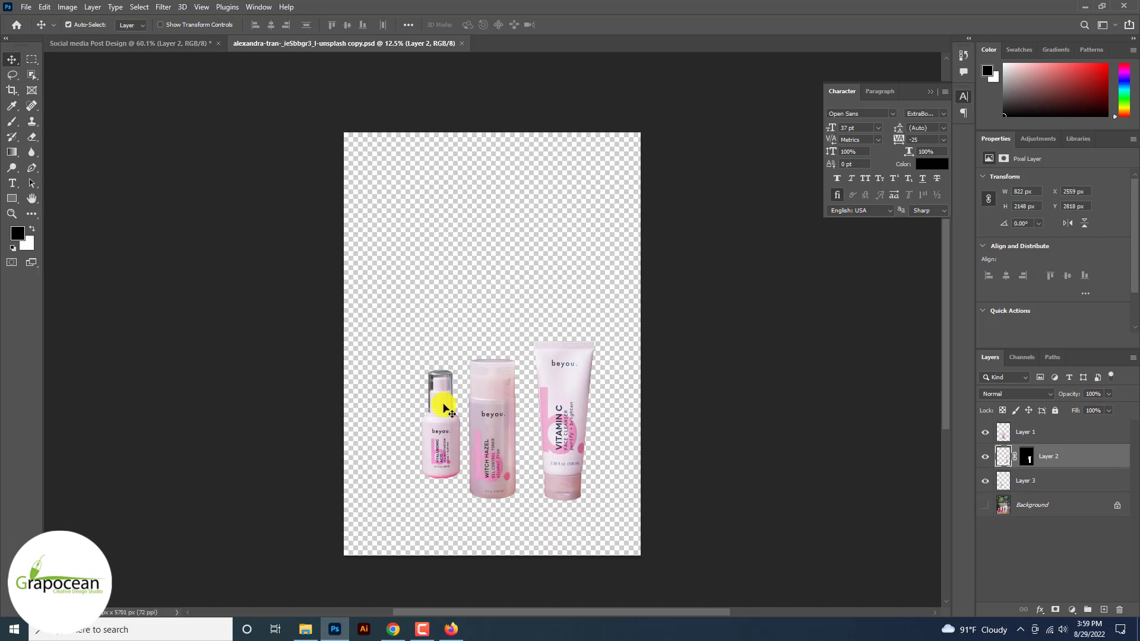
Step: Copy the small bottle into the Social media post and convert Layer 3 to a smart object
{"action": "left_click_drag", "start_coordinate": [440, 394], "coordinate": [392, 404]}
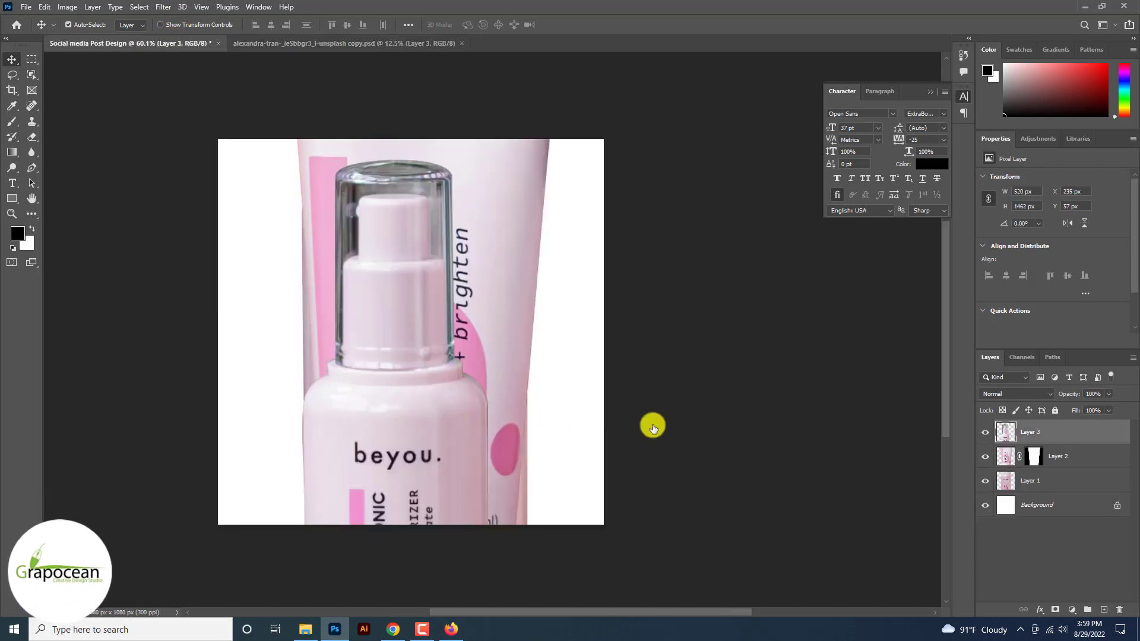
{"action": "right_click", "coordinate": [1056, 432]}
{"action": "left_click", "coordinate": [952, 280]}
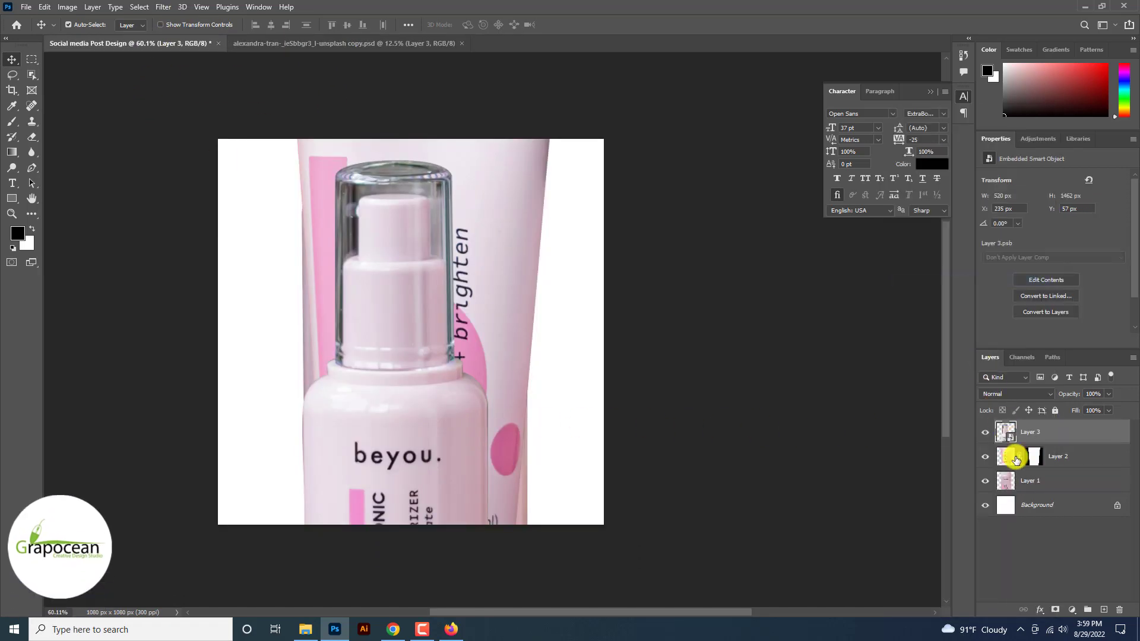
{"action": "right_click", "coordinate": [1012, 455]}
{"action": "left_click", "coordinate": [803, 377]}
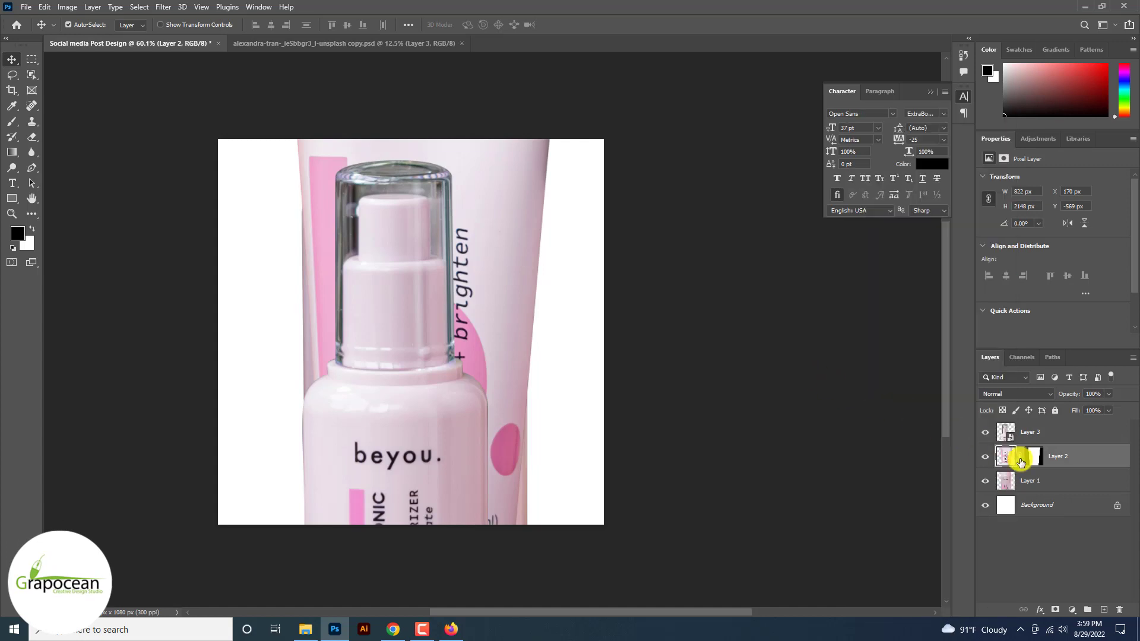
Step: Apply Layer 2's mask, then convert Layers 2 and 1 to smart objects
{"action": "right_click", "coordinate": [1020, 463]}
{"action": "left_click", "coordinate": [1053, 494]}
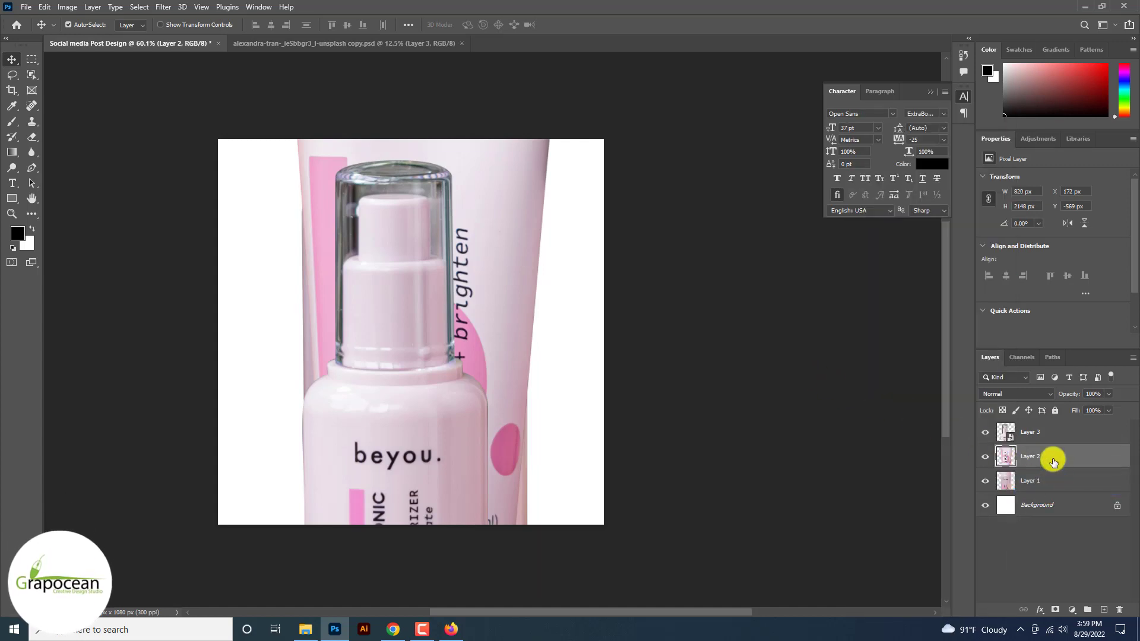
{"action": "right_click", "coordinate": [1053, 462]}
{"action": "left_click", "coordinate": [942, 283]}
{"action": "right_click", "coordinate": [1043, 501]}
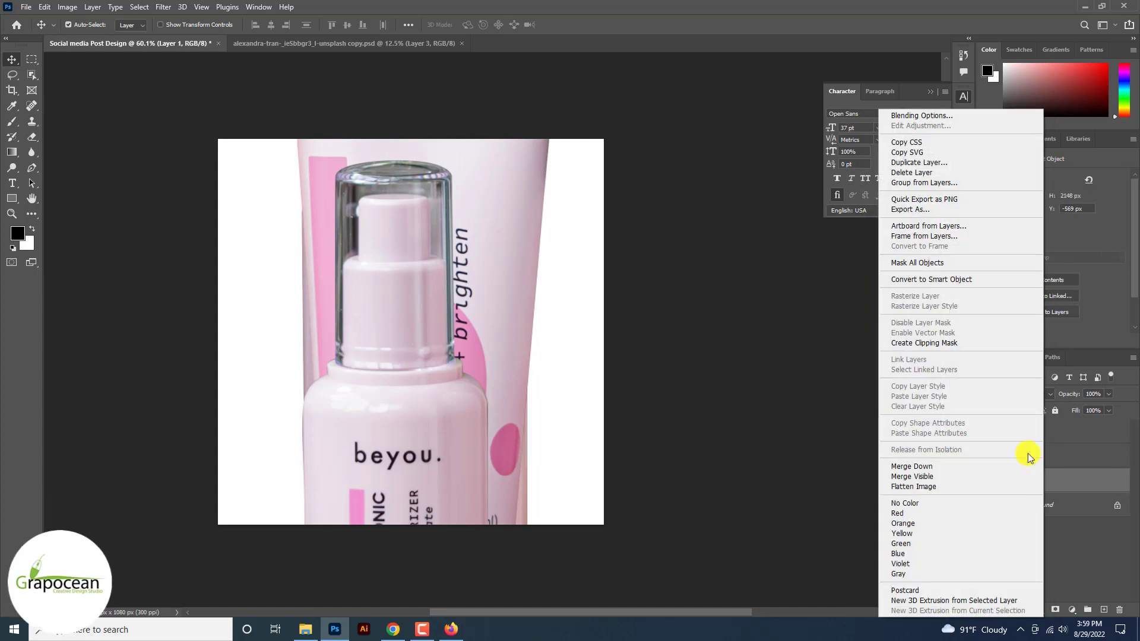
{"action": "left_click", "coordinate": [953, 280]}
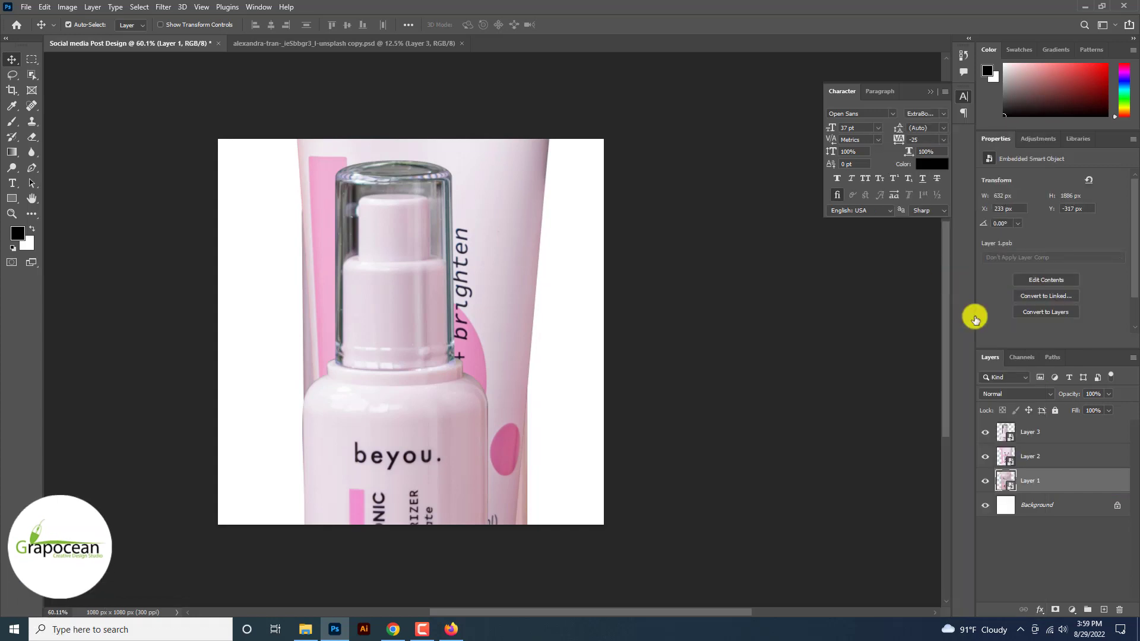
Step: Scale the selected bottle layers down to about a third of their size
{"action": "left_click", "coordinate": [1056, 455], "text": "ctrl"}
{"action": "key", "text": "ctrl+t"}
{"action": "key", "text": "ctrl+0"}
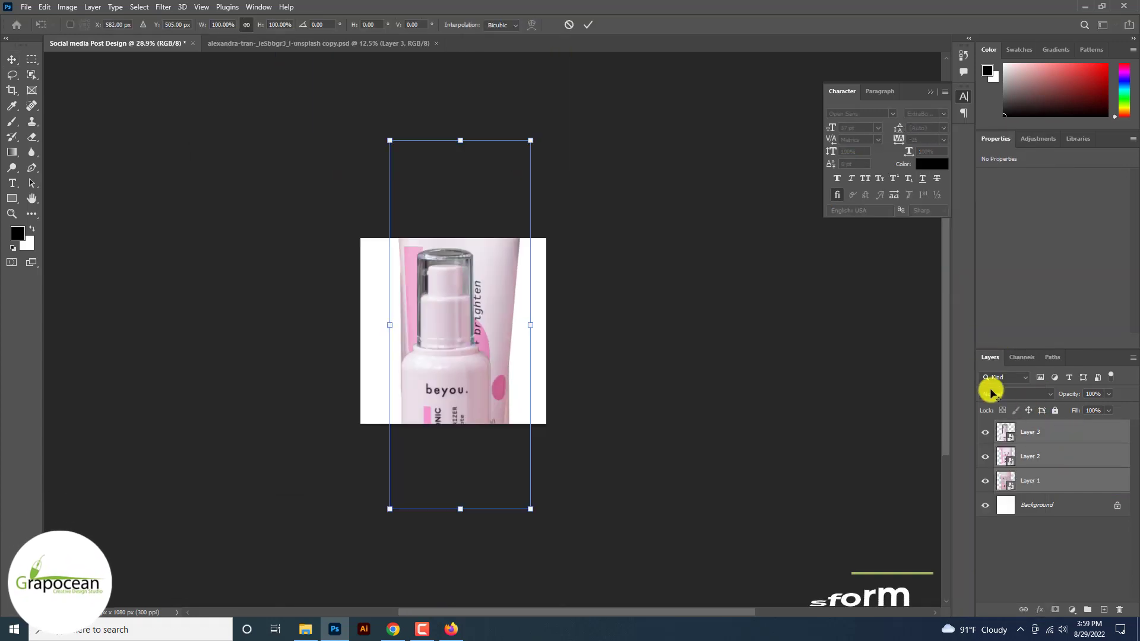
{"action": "left_click_drag", "start_coordinate": [529, 140], "coordinate": [482, 264]}
{"action": "left_click", "coordinate": [587, 25]}
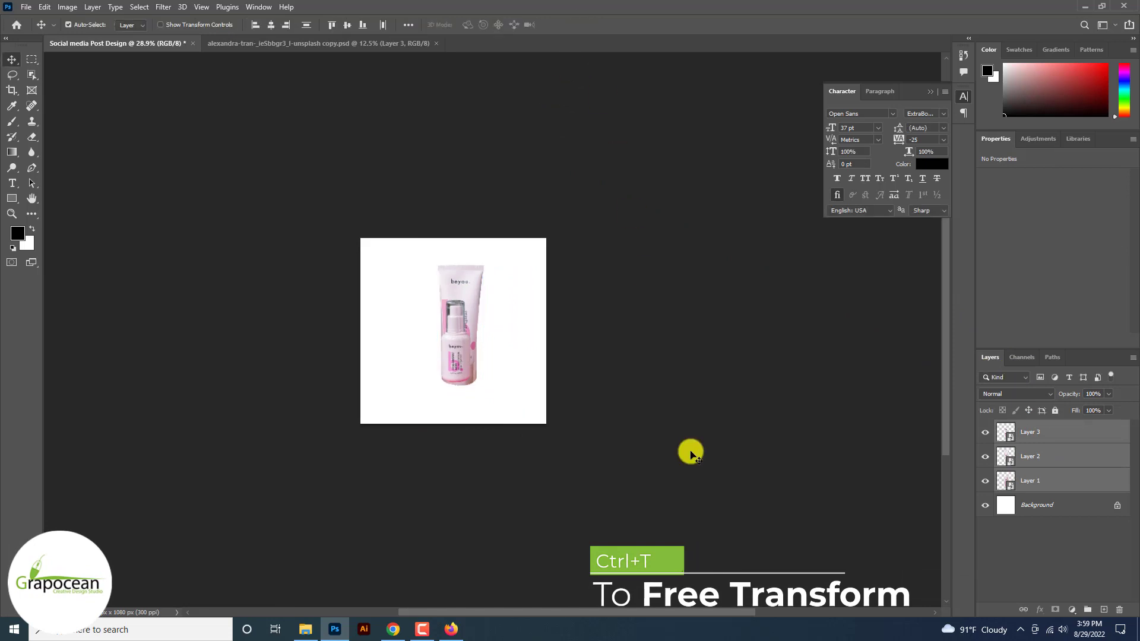
Step: Arrange the bottles: tube right to reveal Witch Hazel, serum behind it, Layer 3 below Layer 1
{"action": "left_click", "coordinate": [689, 451]}
{"action": "scroll", "coordinate": [450, 362], "scroll_direction": "up", "scroll_amount": 5}
{"action": "left_click_drag", "start_coordinate": [463, 389], "coordinate": [379, 388]}
{"action": "left_click", "coordinate": [677, 445]}
{"action": "left_click_drag", "start_coordinate": [511, 372], "coordinate": [559, 368]}
{"action": "scroll", "coordinate": [755, 377], "scroll_direction": "down", "scroll_amount": 3}
{"action": "scroll", "coordinate": [756, 376], "scroll_direction": "up", "scroll_amount": 2}
{"action": "left_click_drag", "start_coordinate": [1031, 431], "coordinate": [1036, 482]}
{"action": "left_click_drag", "start_coordinate": [424, 410], "coordinate": [559, 430]}
Step: Select all three bottle layers and shift the product group left to centre it
{"action": "scroll", "coordinate": [649, 414], "scroll_direction": "down", "scroll_amount": 2}
{"action": "scroll", "coordinate": [636, 420], "scroll_direction": "down", "scroll_amount": 1}
{"action": "scroll", "coordinate": [636, 419], "scroll_direction": "up", "scroll_amount": 3}
{"action": "key", "text": "ctrl+z"}
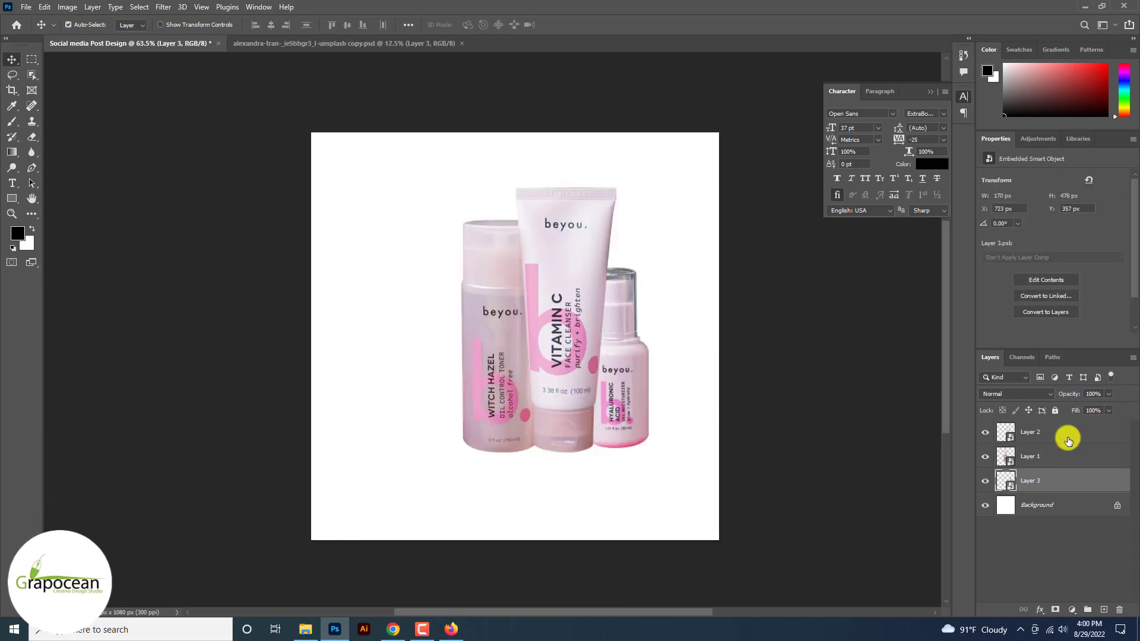
{"action": "left_click", "coordinate": [1063, 437], "text": "shift"}
{"action": "left_click_drag", "start_coordinate": [612, 404], "coordinate": [574, 404]}
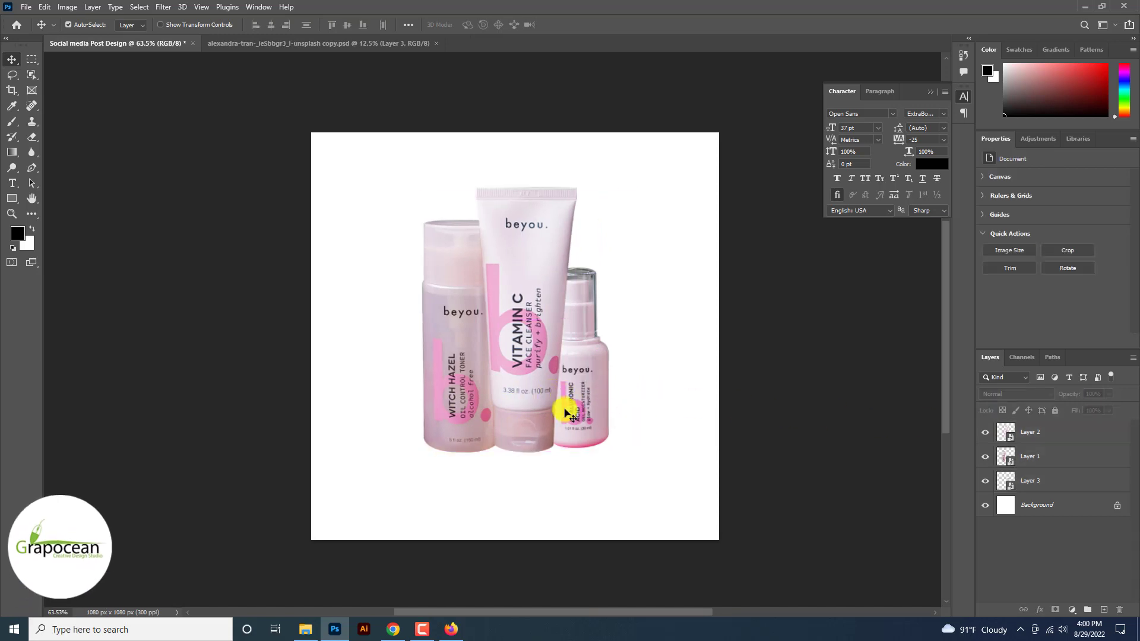
Step: Add a pale pink (e8e1e8) Solid Color fill layer just above the Background layer
{"action": "left_click", "coordinate": [565, 407]}
{"action": "left_click", "coordinate": [1054, 506]}
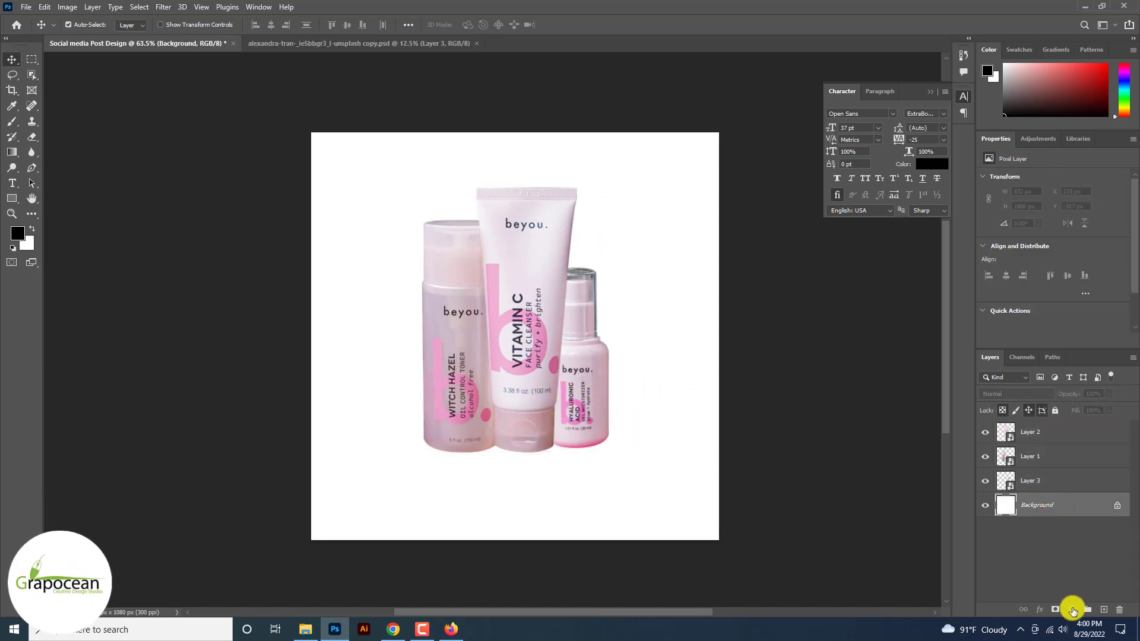
{"action": "left_click", "coordinate": [1072, 611]}
{"action": "left_click", "coordinate": [1051, 399]}
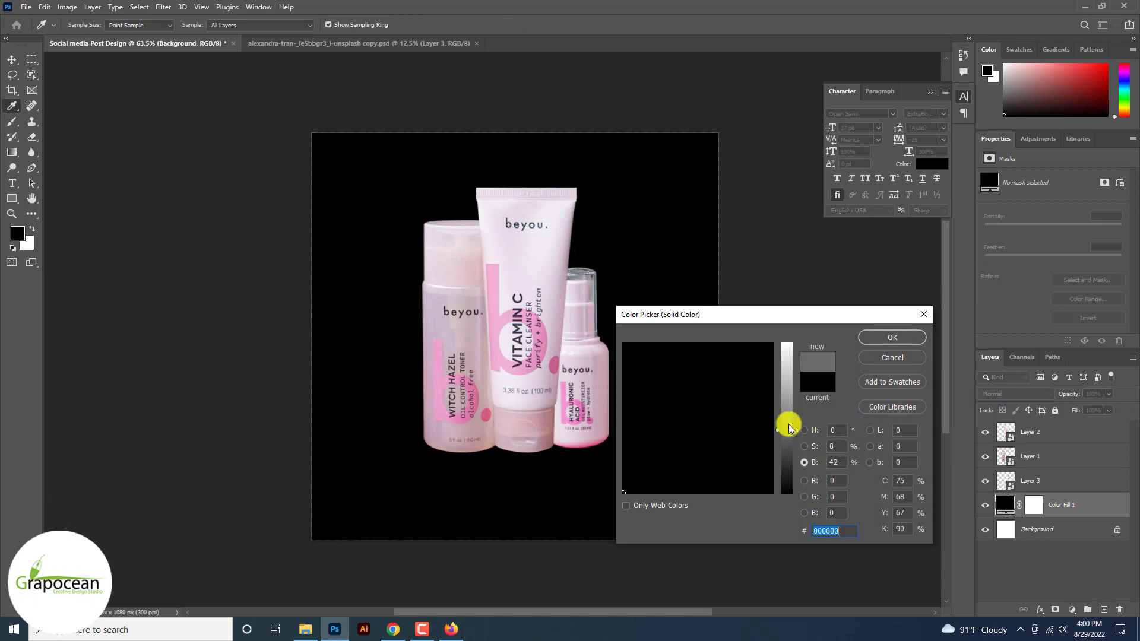
{"action": "left_click_drag", "start_coordinate": [789, 428], "coordinate": [788, 357]}
{"action": "left_click", "coordinate": [604, 256]}
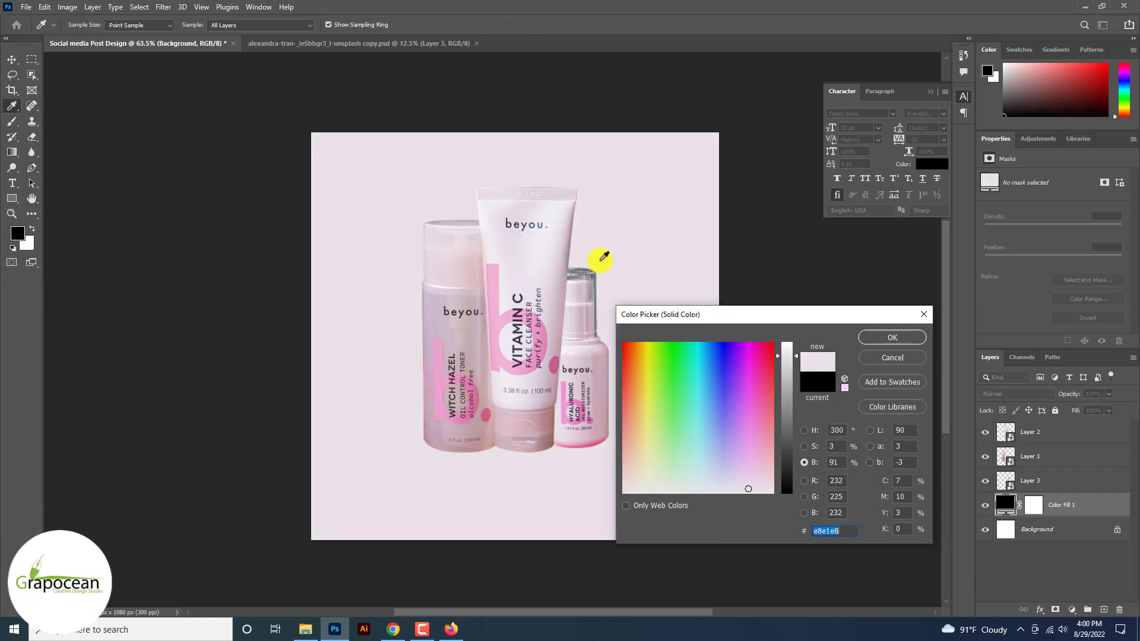
{"action": "left_click", "coordinate": [881, 336]}
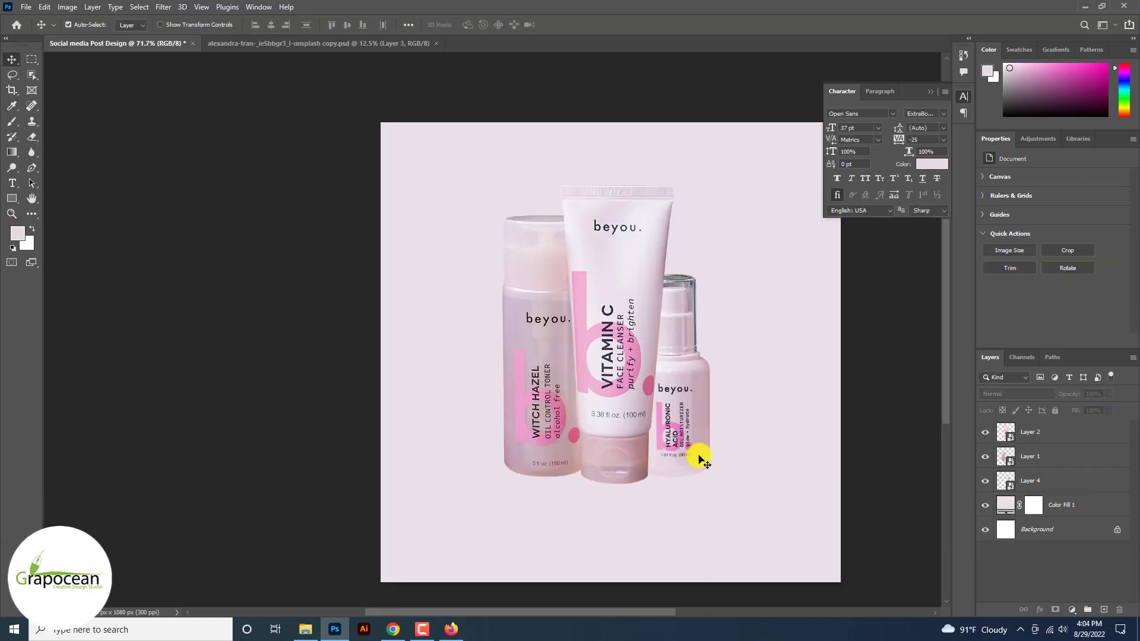
{"action": "left_click", "coordinate": [692, 453]}
{"action": "left_click", "coordinate": [163, 7]}
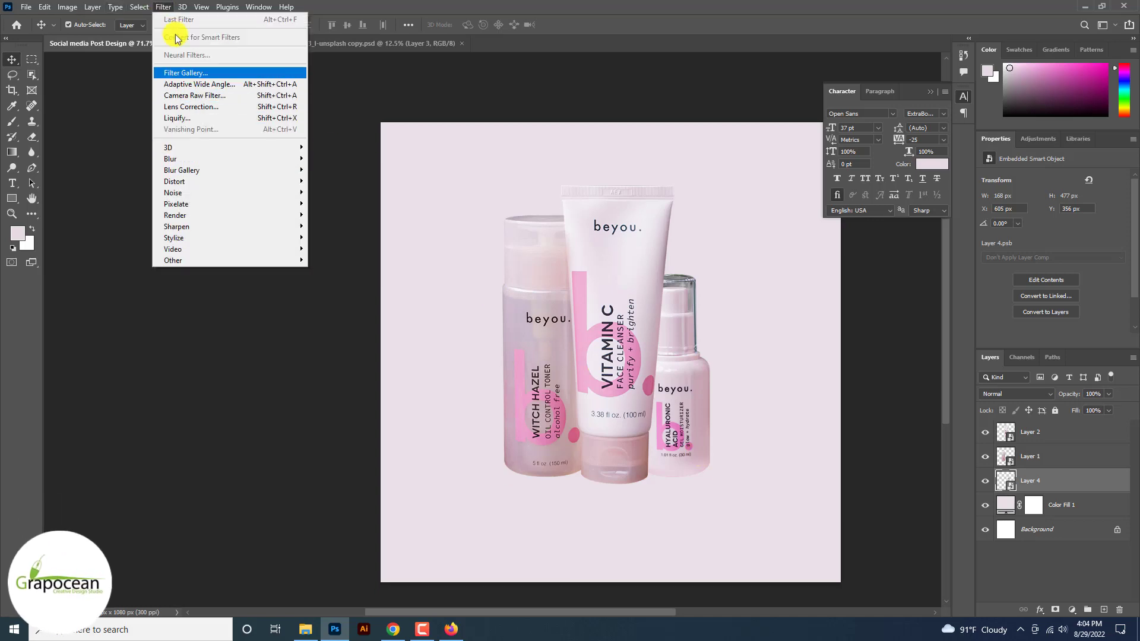
Step: In Camera Raw's Before/After view, darken exposure and raise contrast, highlights and clarity on the serum bottle
{"action": "left_click", "coordinate": [212, 100]}
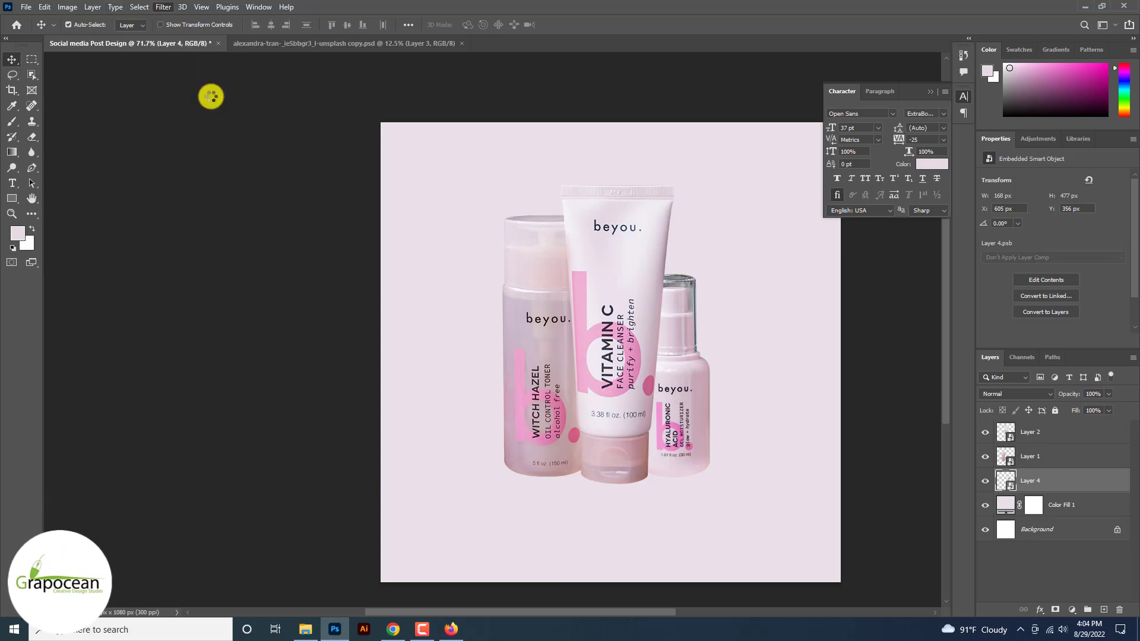
{"action": "scroll", "coordinate": [535, 334], "scroll_direction": "up", "scroll_amount": 4}
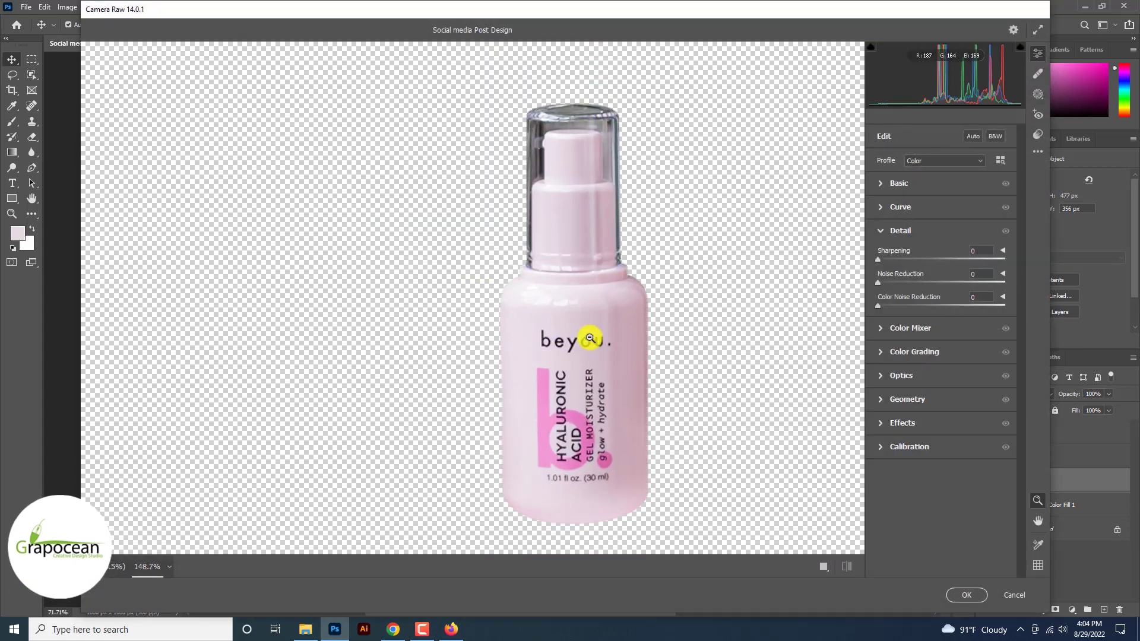
{"action": "left_click", "coordinate": [824, 569]}
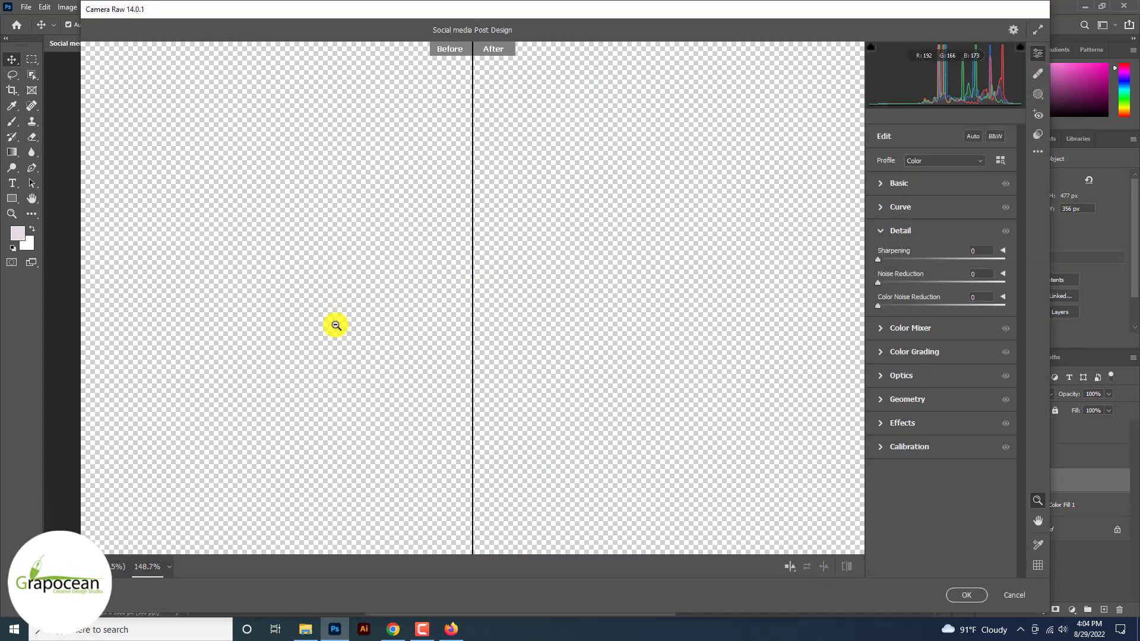
{"action": "left_click_drag", "start_coordinate": [290, 301], "coordinate": [518, 380]}
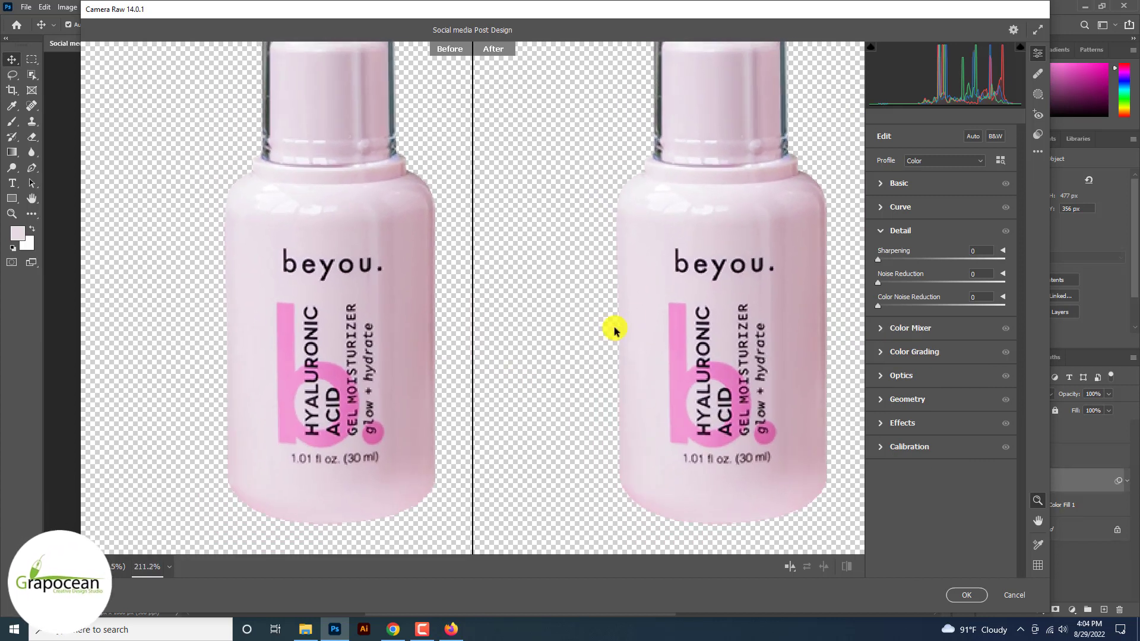
{"action": "left_click", "coordinate": [884, 184]}
{"action": "left_click_drag", "start_coordinate": [944, 279], "coordinate": [953, 348]}
{"action": "mouse_move", "coordinate": [941, 396]}
{"action": "left_mouse_down"}
{"action": "mouse_move", "coordinate": [923, 398]}
{"action": "mouse_move", "coordinate": [964, 396]}
{"action": "left_mouse_up"}
{"action": "left_click_drag", "start_coordinate": [941, 414], "coordinate": [963, 416]}
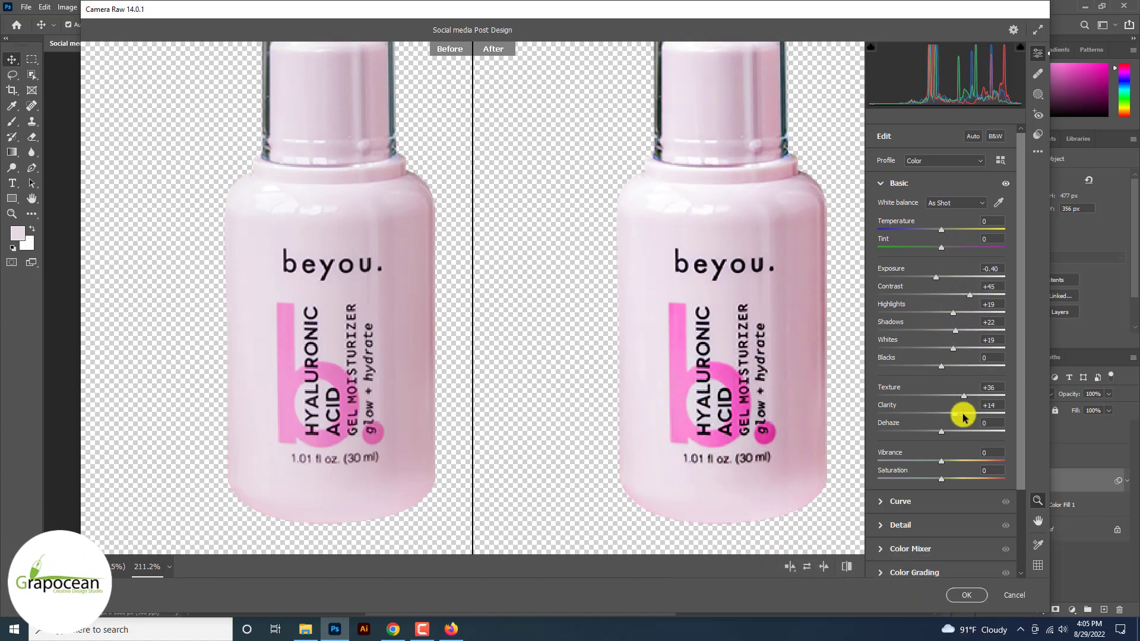
Step: Add noise reduction and dehaze, fine-tune exposure to -0.30 and clarity to -3, and apply
{"action": "left_click", "coordinate": [881, 525]}
{"action": "left_click_drag", "start_coordinate": [878, 283], "coordinate": [941, 288]}
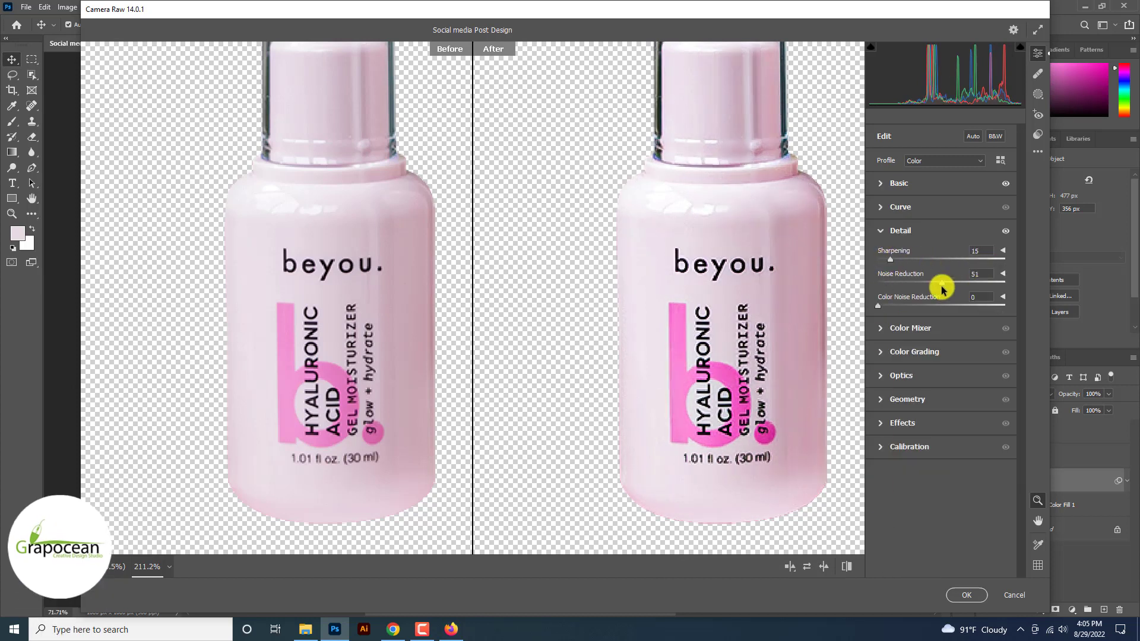
{"action": "left_click", "coordinate": [882, 184]}
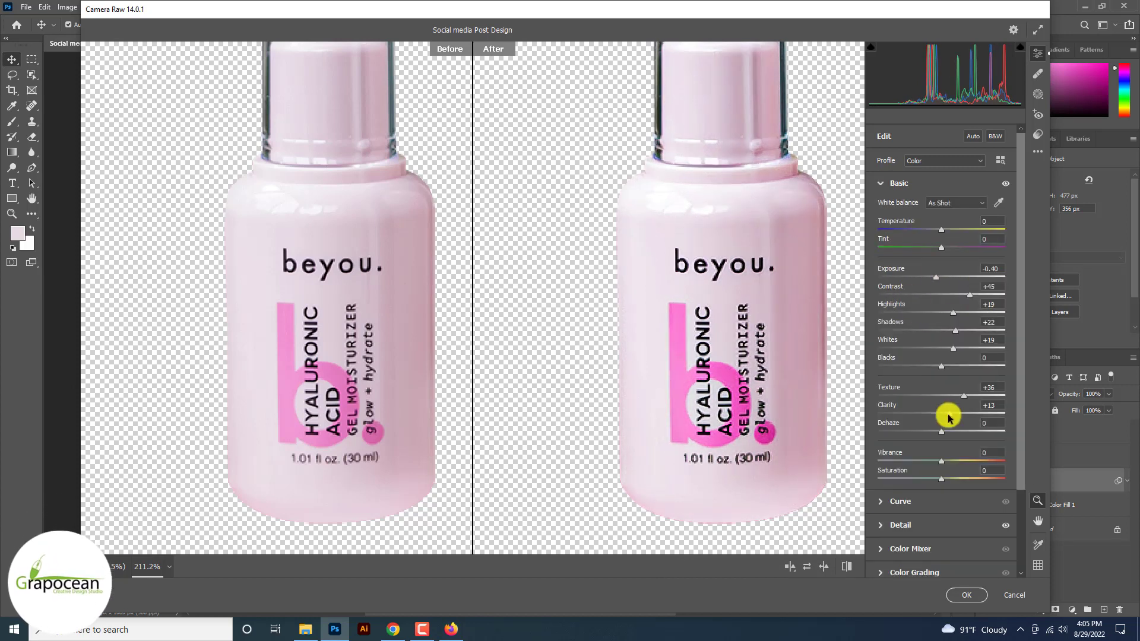
{"action": "mouse_move", "coordinate": [949, 415]}
{"action": "left_mouse_down"}
{"action": "mouse_move", "coordinate": [916, 415]}
{"action": "mouse_move", "coordinate": [980, 435]}
{"action": "mouse_move", "coordinate": [950, 432]}
{"action": "left_mouse_up"}
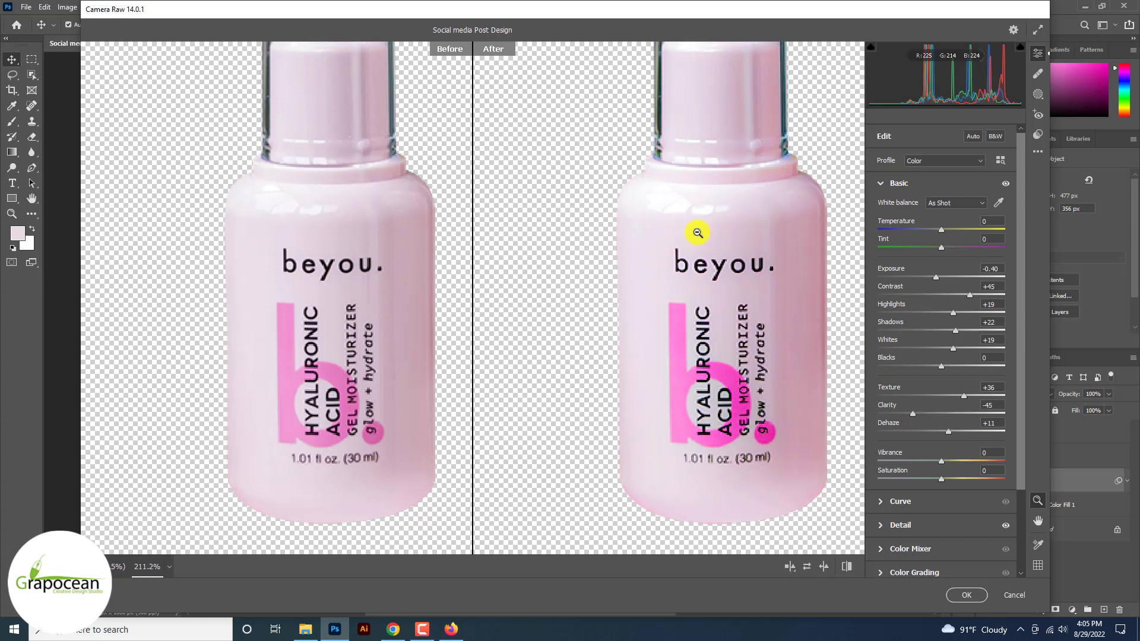
{"action": "scroll", "coordinate": [698, 233], "scroll_direction": "down", "scroll_amount": 5}
{"action": "scroll", "coordinate": [659, 242], "scroll_direction": "up", "scroll_amount": 3}
{"action": "left_click_drag", "start_coordinate": [937, 279], "coordinate": [961, 297]}
{"action": "mouse_move", "coordinate": [953, 314]}
{"action": "left_mouse_down"}
{"action": "mouse_move", "coordinate": [941, 316]}
{"action": "mouse_move", "coordinate": [972, 313]}
{"action": "left_mouse_up"}
{"action": "left_click_drag", "start_coordinate": [913, 414], "coordinate": [948, 432]}
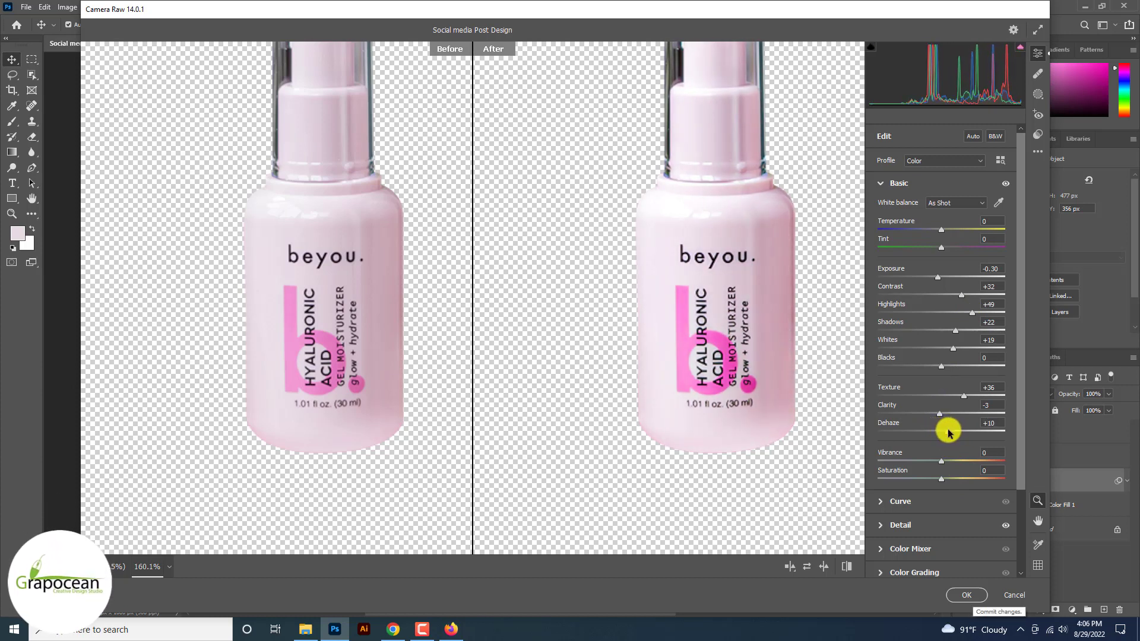
{"action": "left_click", "coordinate": [971, 595]}
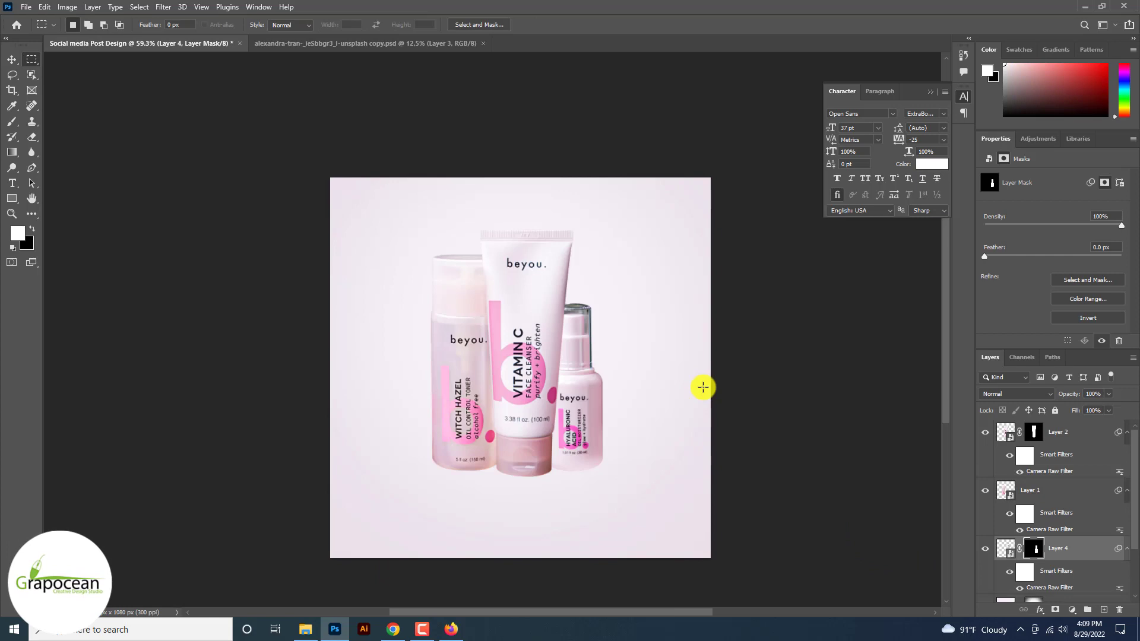
Step: Zoom in to check the adjusted bottles, then launch Adobe Illustrator from the taskbar
{"action": "key", "text": "ctrl+0"}
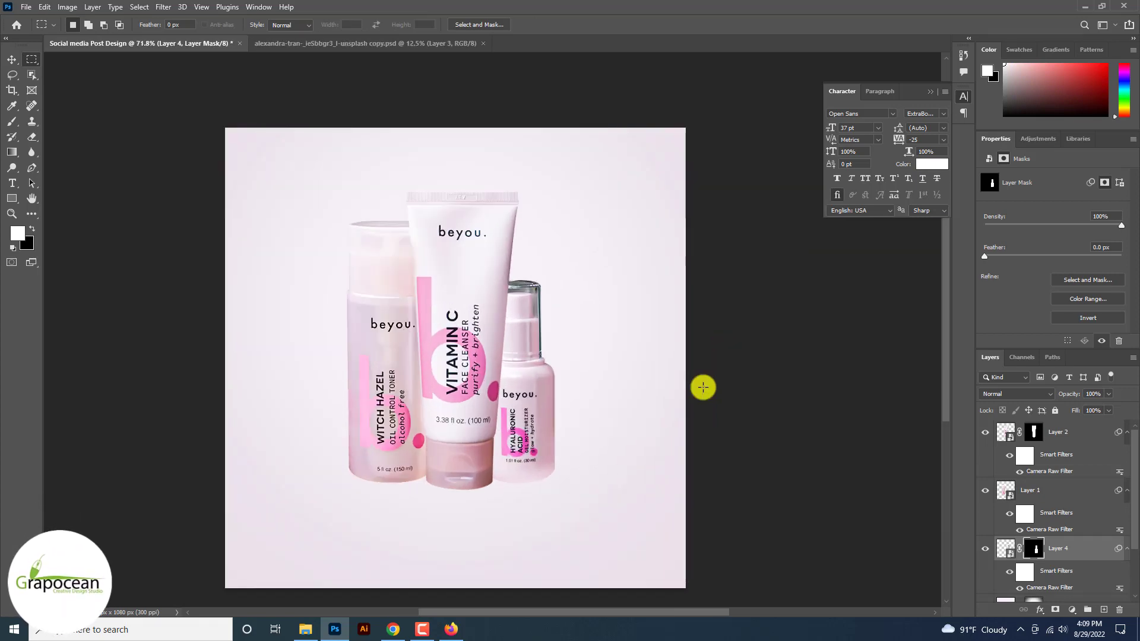
{"action": "scroll", "coordinate": [703, 388], "scroll_direction": "down", "scroll_amount": 4}
{"action": "scroll", "coordinate": [703, 387], "scroll_direction": "up", "scroll_amount": 2}
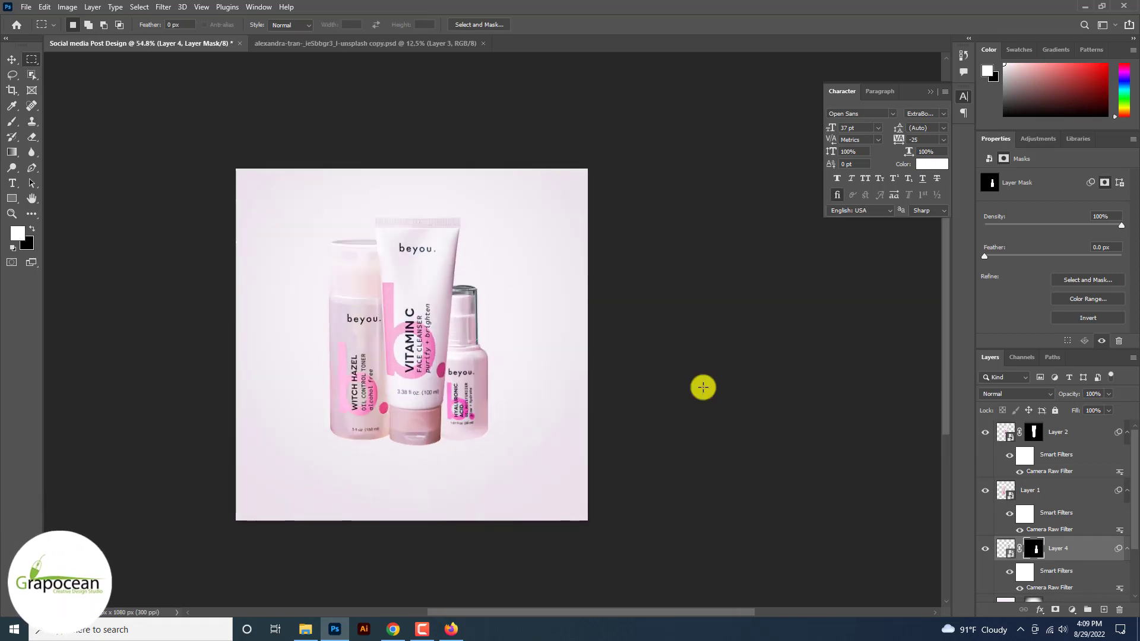
{"action": "left_click", "coordinate": [371, 634]}
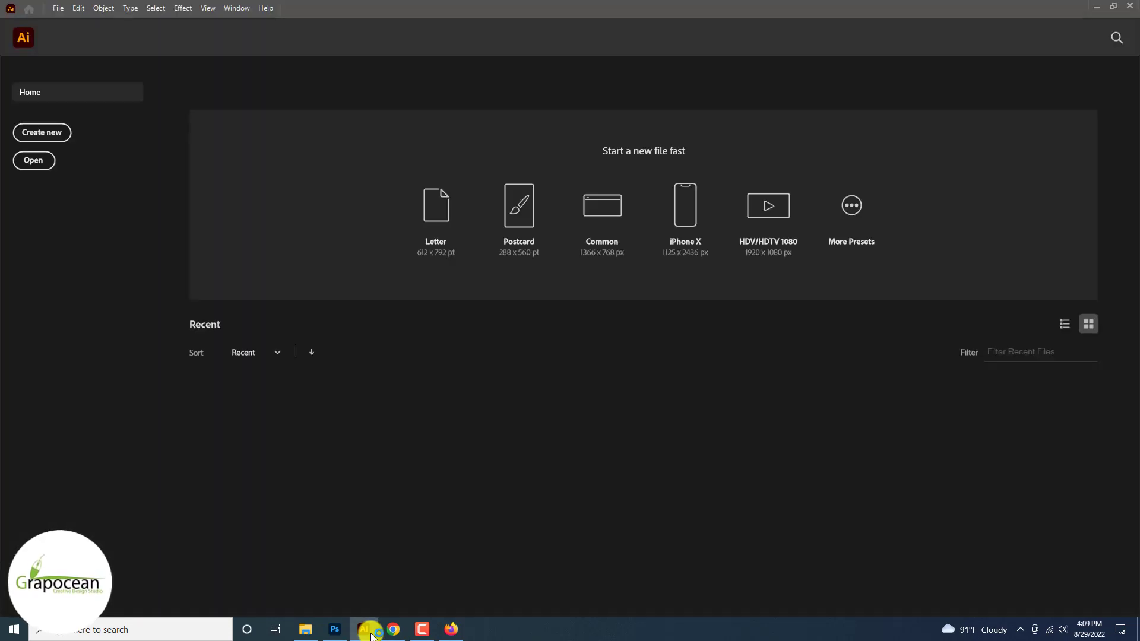
Step: Create a new Illustrator document and draw a large rectangle across the artboard
{"action": "left_click", "coordinate": [59, 146]}
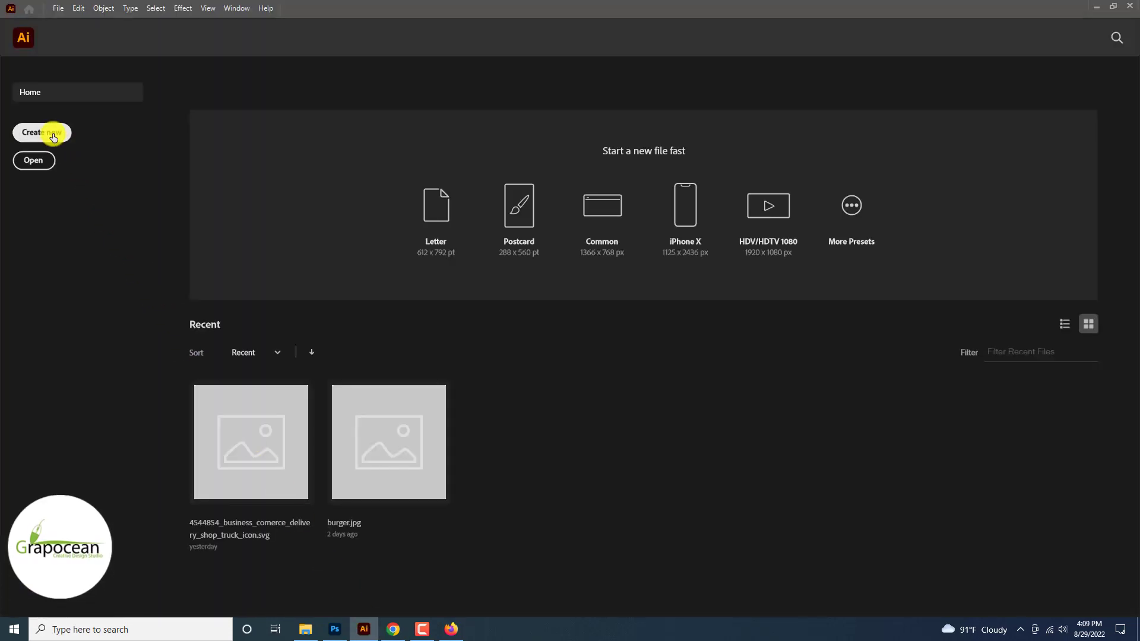
{"action": "left_click", "coordinate": [808, 504]}
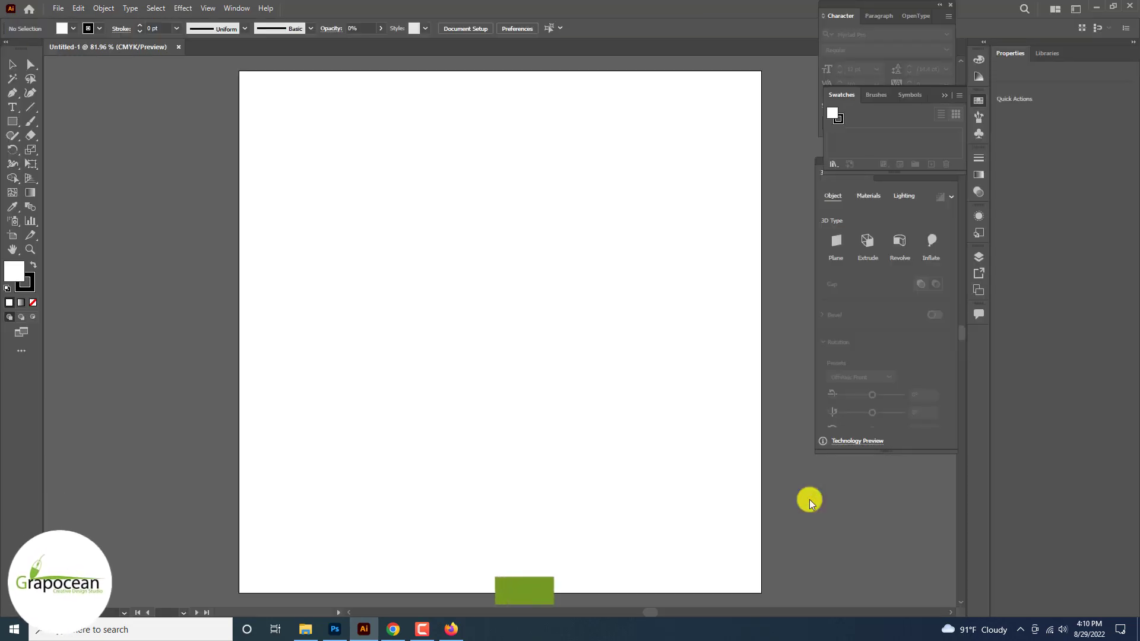
{"action": "left_click_drag", "start_coordinate": [12, 120], "coordinate": [55, 122]}
{"action": "left_click_drag", "start_coordinate": [171, 173], "coordinate": [721, 461]}
{"action": "key", "text": "ctrl+minus"}
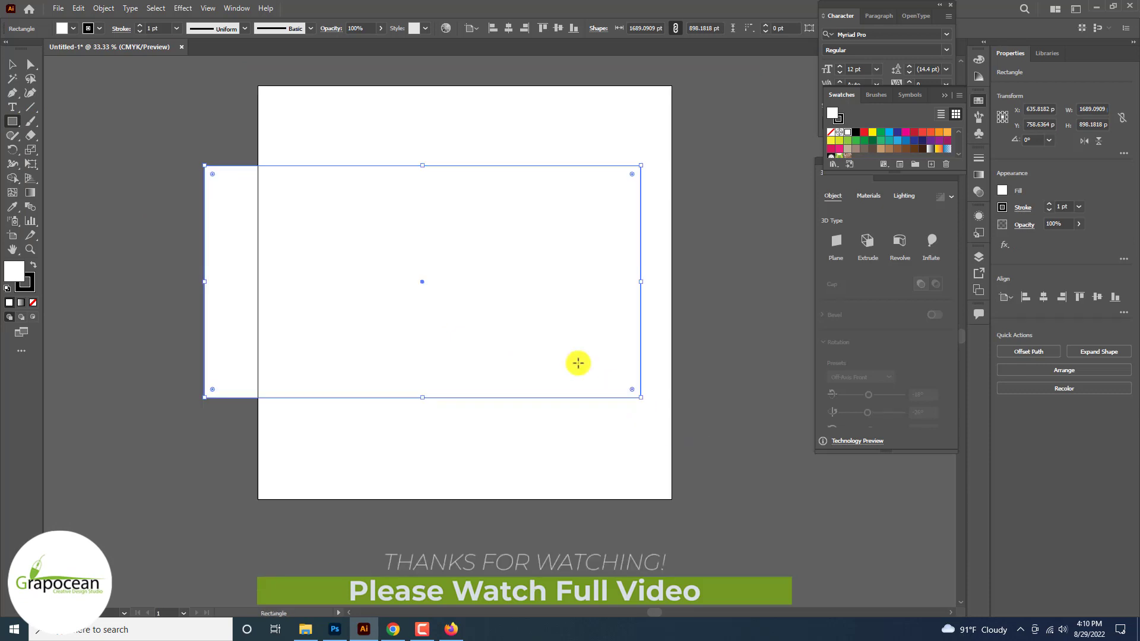
Step: Set the rectangle's stroke to None
{"action": "left_click", "coordinate": [100, 27]}
{"action": "left_click", "coordinate": [10, 52]}
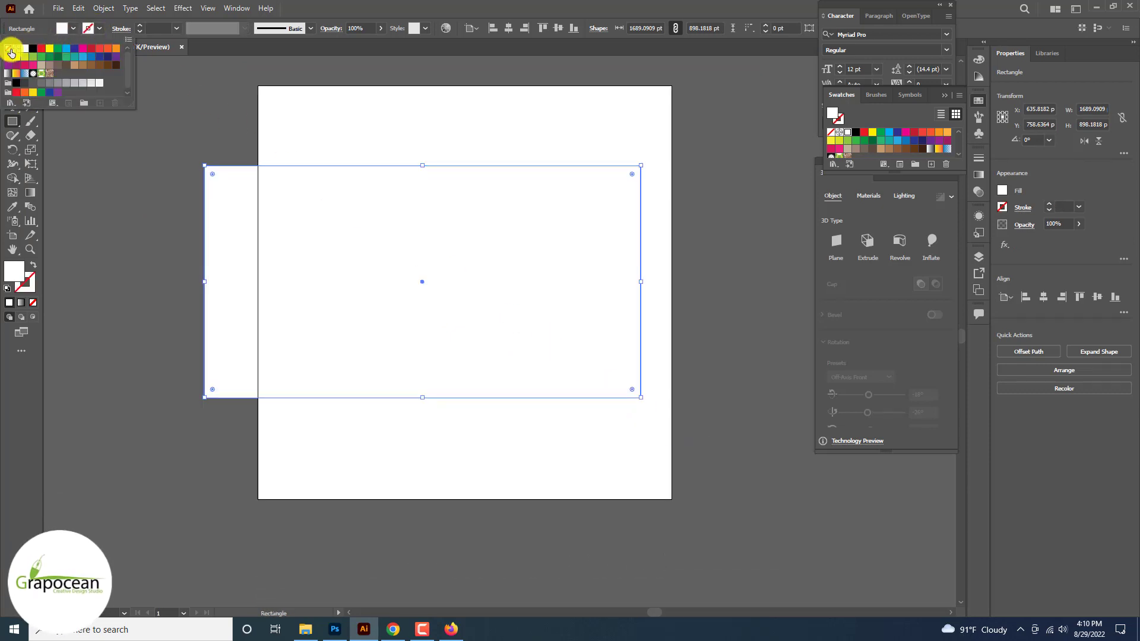
{"action": "left_click", "coordinate": [697, 347]}
{"action": "left_click_drag", "start_coordinate": [509, 250], "coordinate": [339, 235]}
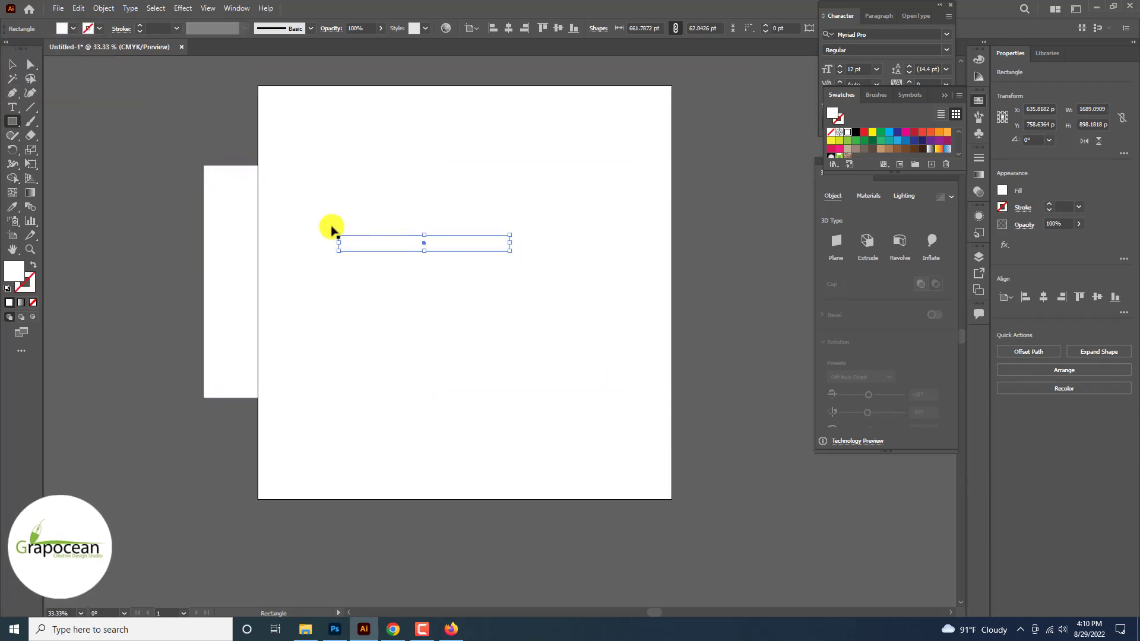
{"action": "key", "text": "ctrl+z"}
Step: Move the rectangle left, off the artboard
{"action": "left_click", "coordinate": [12, 64]}
{"action": "left_click_drag", "start_coordinate": [455, 252], "coordinate": [295, 244]}
{"action": "scroll", "coordinate": [368, 255], "scroll_direction": "down", "scroll_amount": 4}
{"action": "left_click_drag", "start_coordinate": [502, 274], "coordinate": [412, 267]}
{"action": "scroll", "coordinate": [412, 263], "scroll_direction": "up", "scroll_amount": 5}
{"action": "scroll", "coordinate": [411, 253], "scroll_direction": "down", "scroll_amount": 2}
{"action": "scroll", "coordinate": [405, 233], "scroll_direction": "up", "scroll_amount": 1}
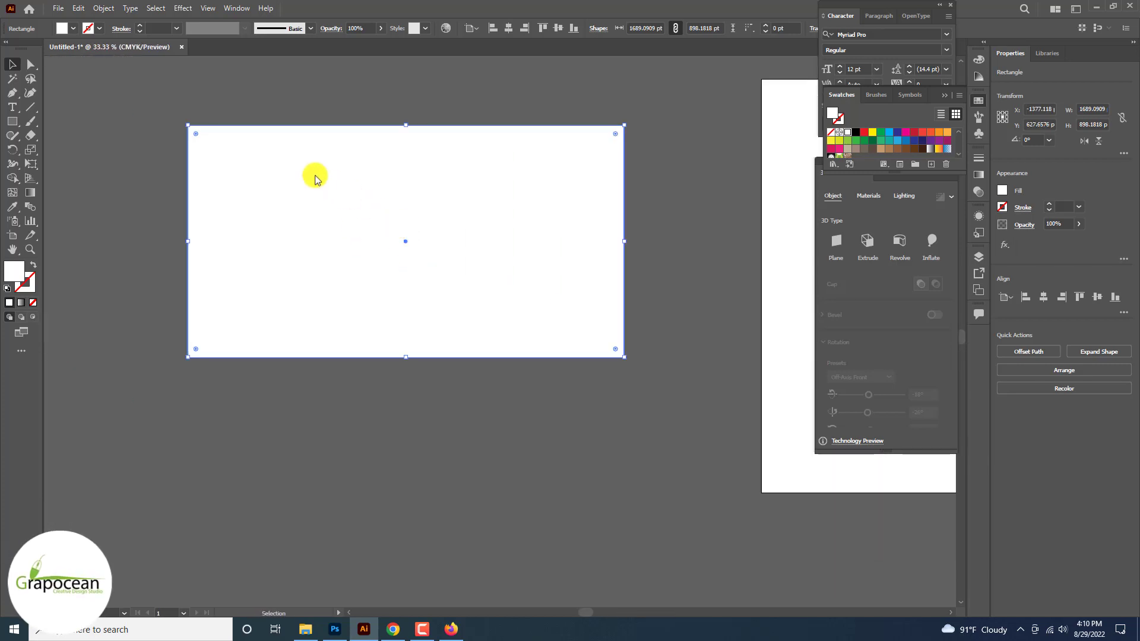
{"action": "left_click", "coordinate": [67, 29]}
Step: Fill the rectangle with the white-to-black gradient and drag it vertically, black at the top
{"action": "left_click", "coordinate": [10, 72]}
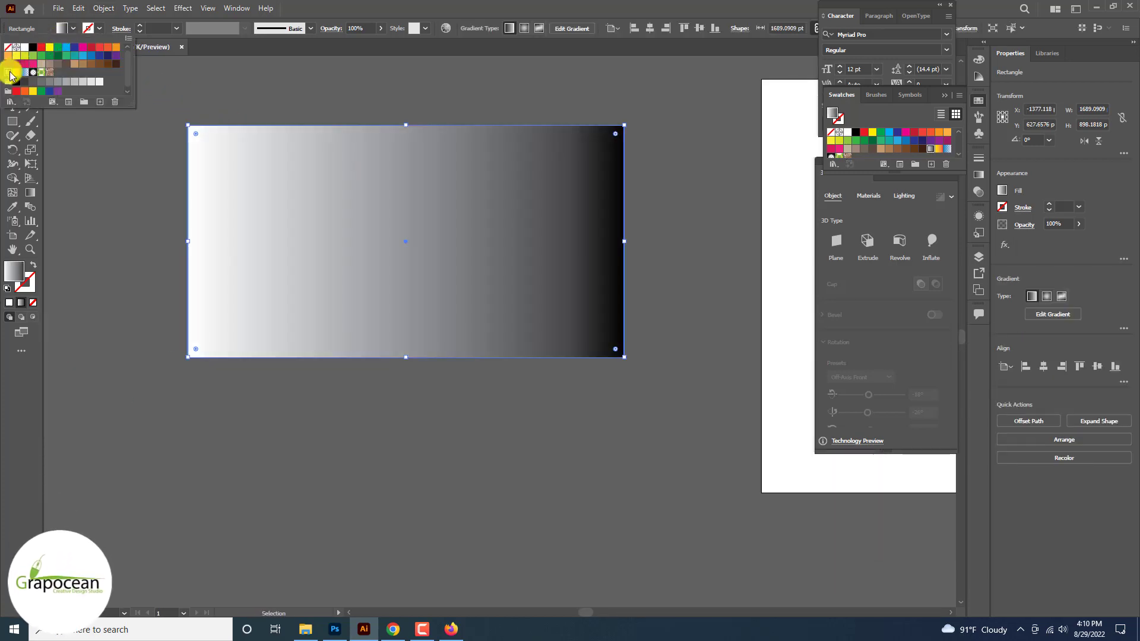
{"action": "double_click", "coordinate": [13, 271]}
{"action": "left_click", "coordinate": [695, 254]}
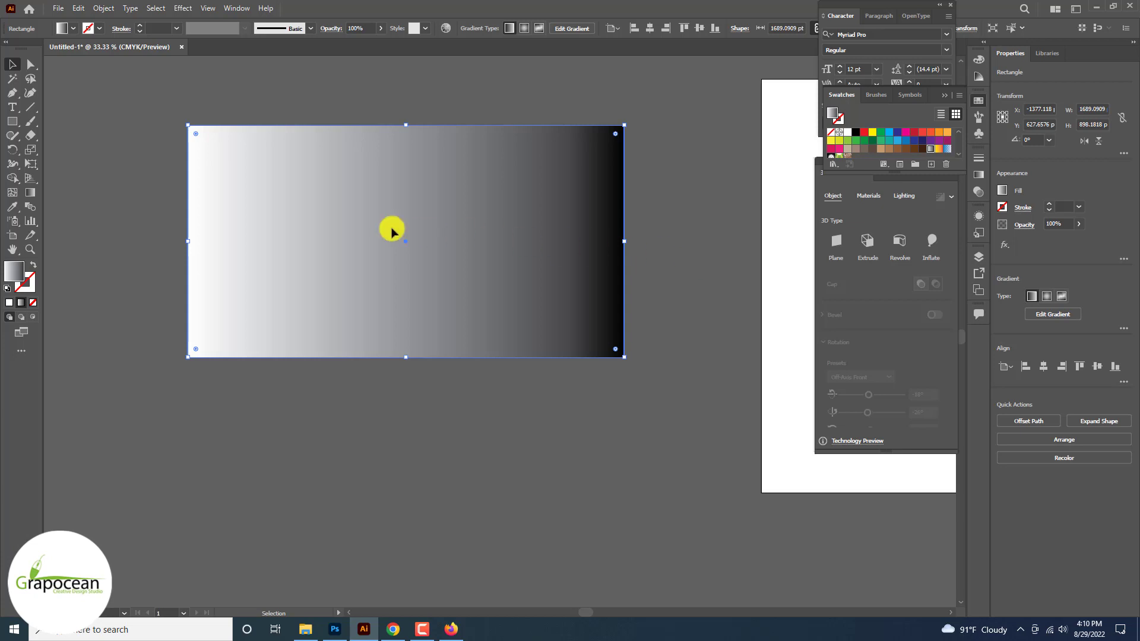
{"action": "left_click", "coordinate": [30, 192]}
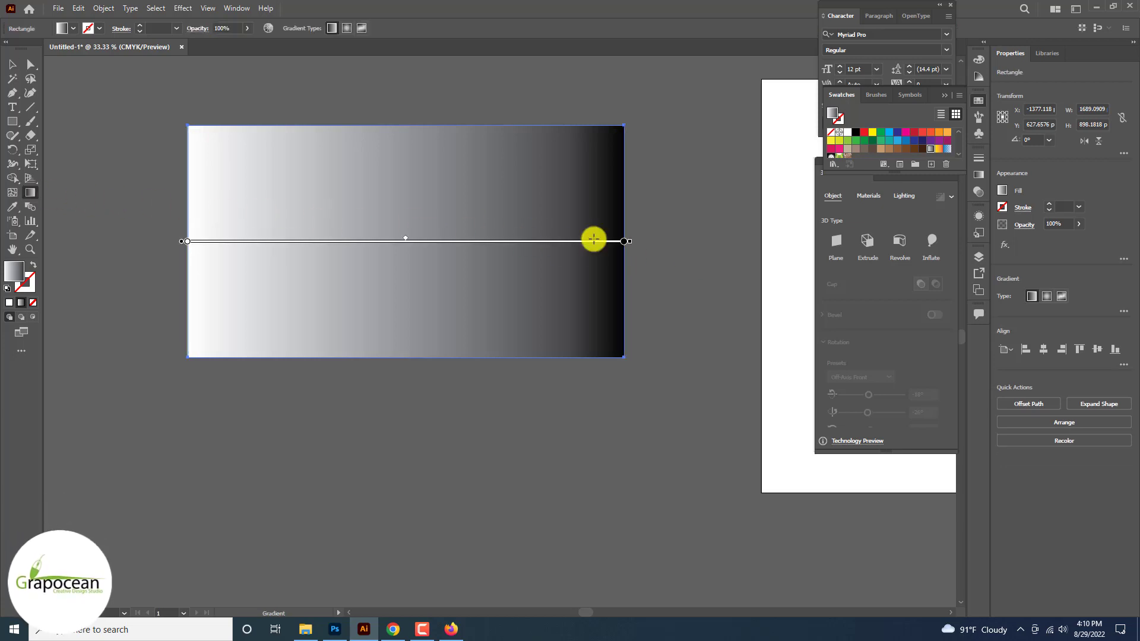
{"action": "mouse_move", "coordinate": [590, 239]}
{"action": "left_mouse_down"}
{"action": "mouse_move", "coordinate": [449, 96]}
{"action": "mouse_move", "coordinate": [188, 107]}
{"action": "left_mouse_up"}
{"action": "left_click_drag", "start_coordinate": [397, 132], "coordinate": [410, 452]}
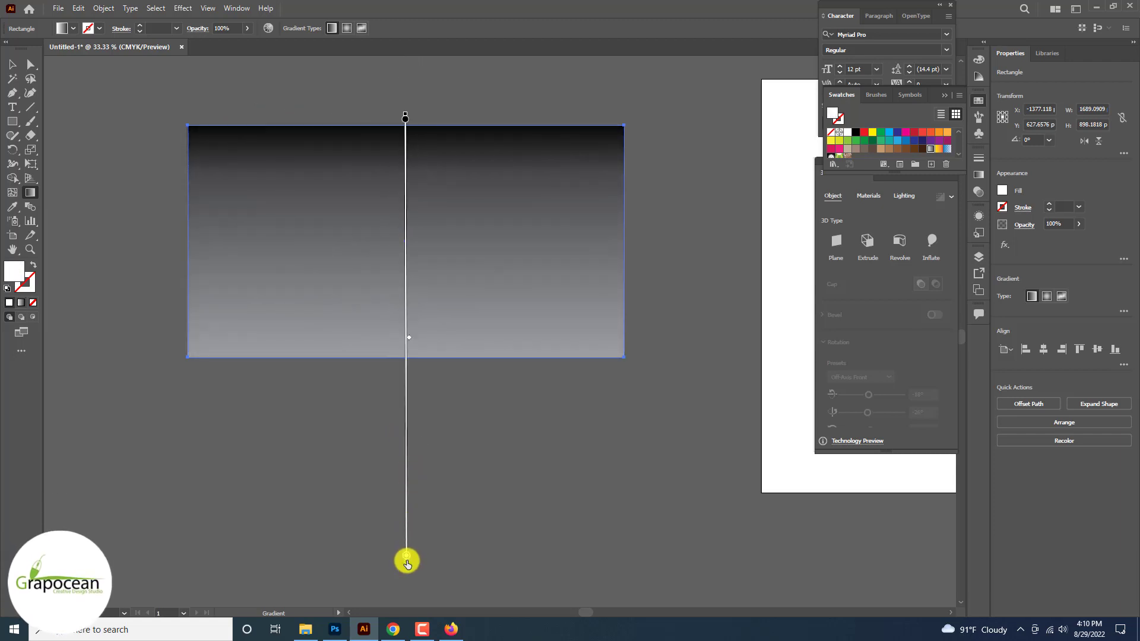
Step: Refine the gradient's end points and midpoint so black starts at the top edge
{"action": "key", "text": "v"}
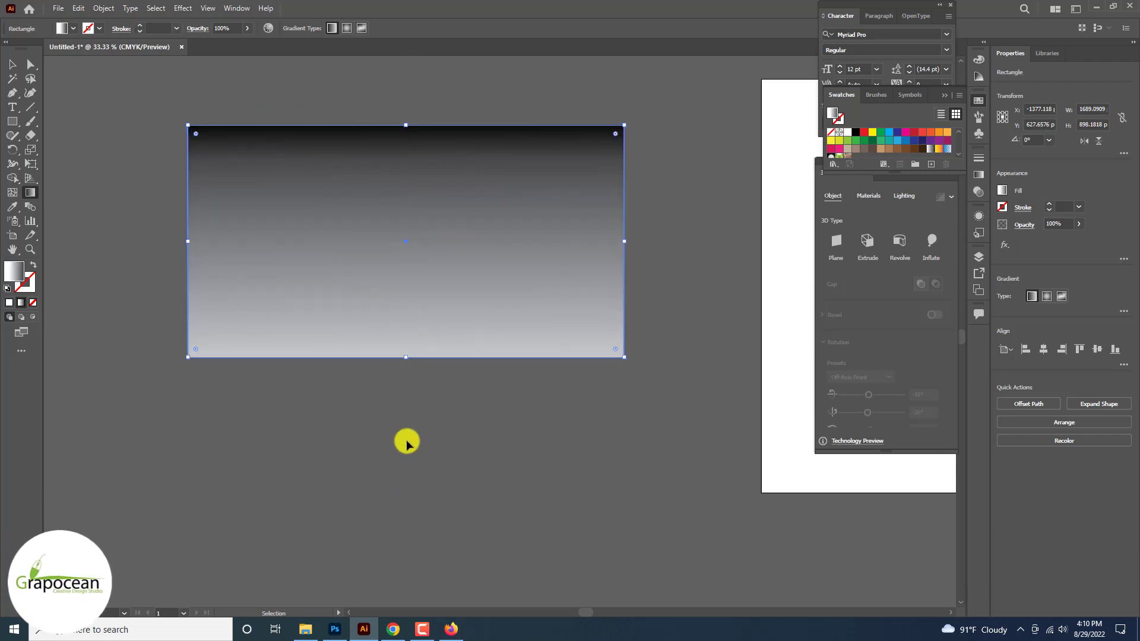
{"action": "key", "text": "g"}
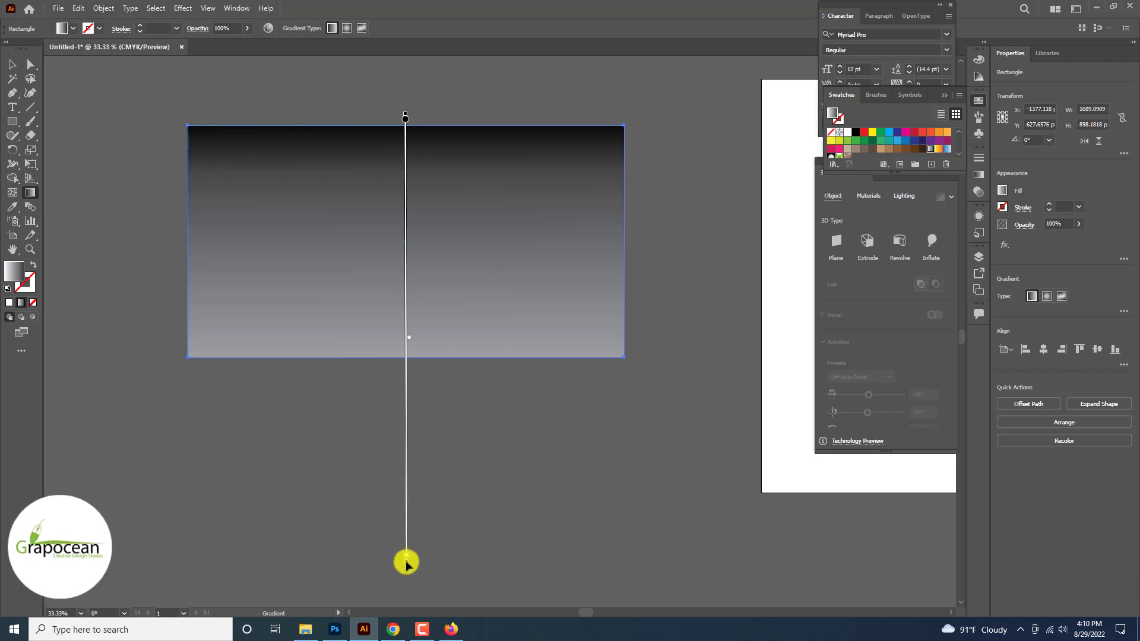
{"action": "left_click_drag", "start_coordinate": [406, 562], "coordinate": [406, 382]}
{"action": "key", "text": "ctrl+z"}
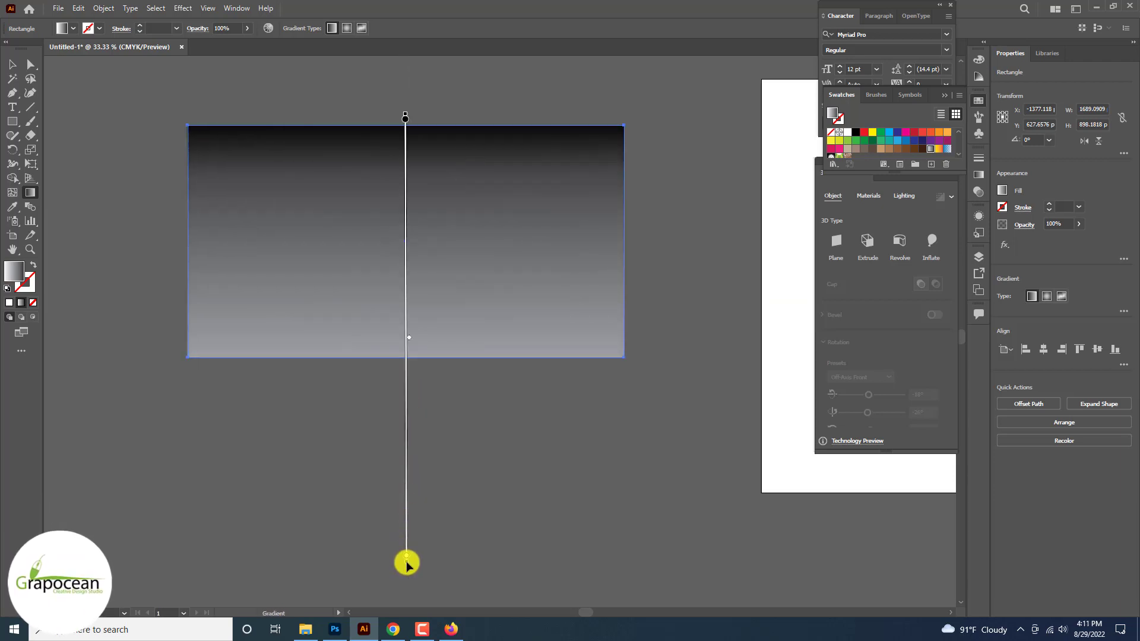
{"action": "left_click_drag", "start_coordinate": [406, 563], "coordinate": [408, 382]}
{"action": "scroll", "coordinate": [407, 370], "scroll_direction": "up", "scroll_amount": 5}
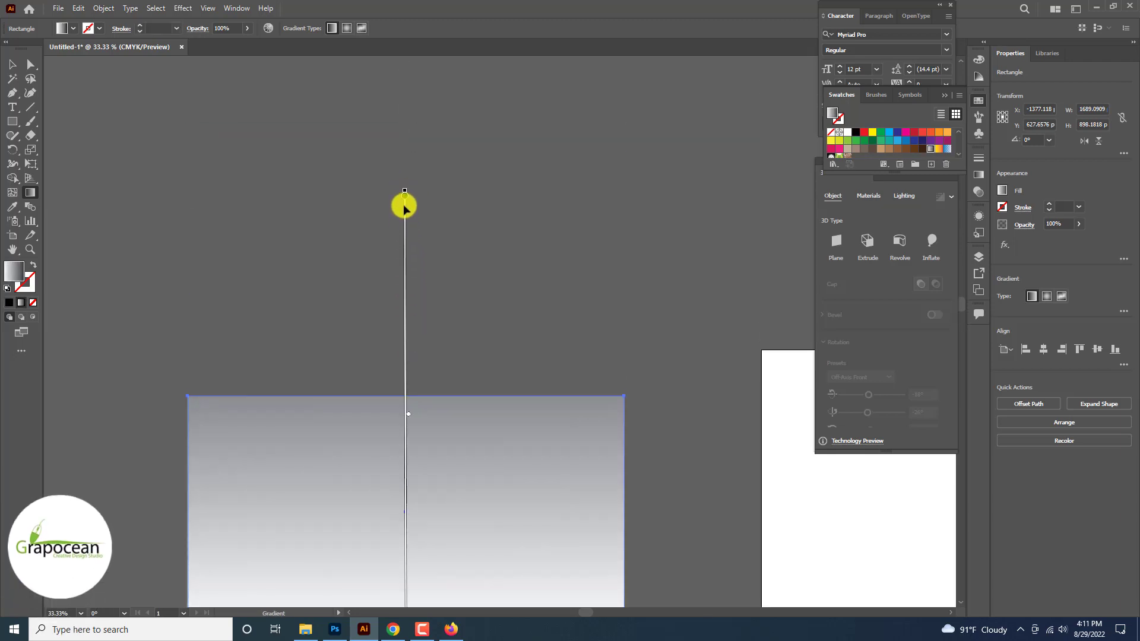
{"action": "left_click_drag", "start_coordinate": [403, 188], "coordinate": [389, 395]}
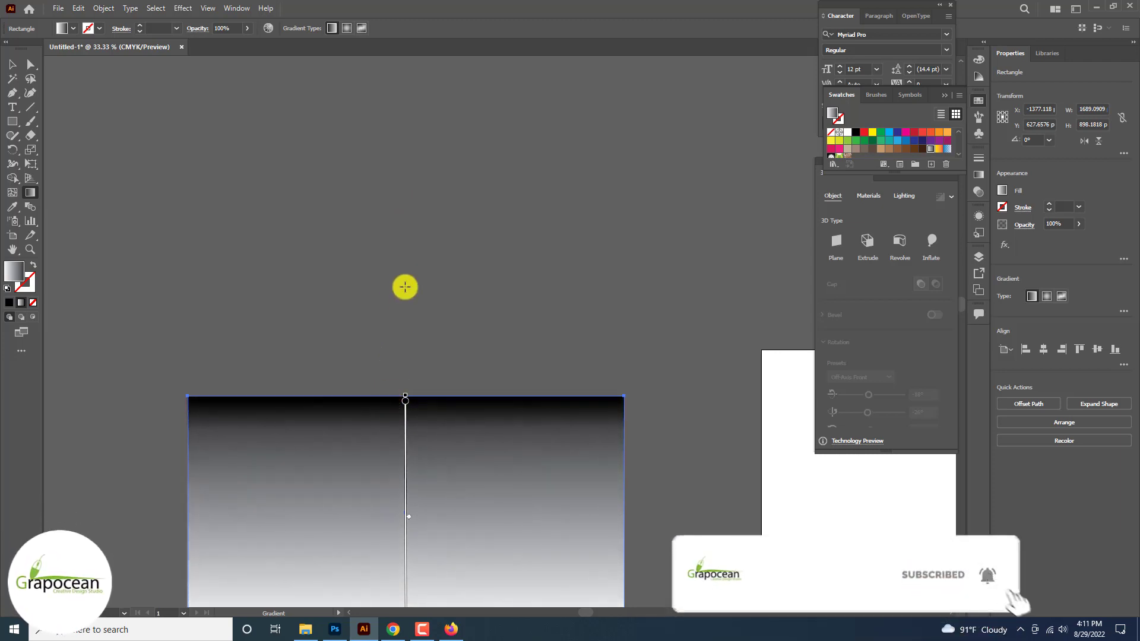
{"action": "scroll", "coordinate": [404, 309], "scroll_direction": "down", "scroll_amount": 2}
{"action": "mouse_move", "coordinate": [411, 406]}
{"action": "left_mouse_down"}
{"action": "mouse_move", "coordinate": [409, 453]}
{"action": "mouse_move", "coordinate": [418, 369]}
{"action": "mouse_move", "coordinate": [421, 402]}
{"action": "left_mouse_up"}
{"action": "key", "text": "v"}
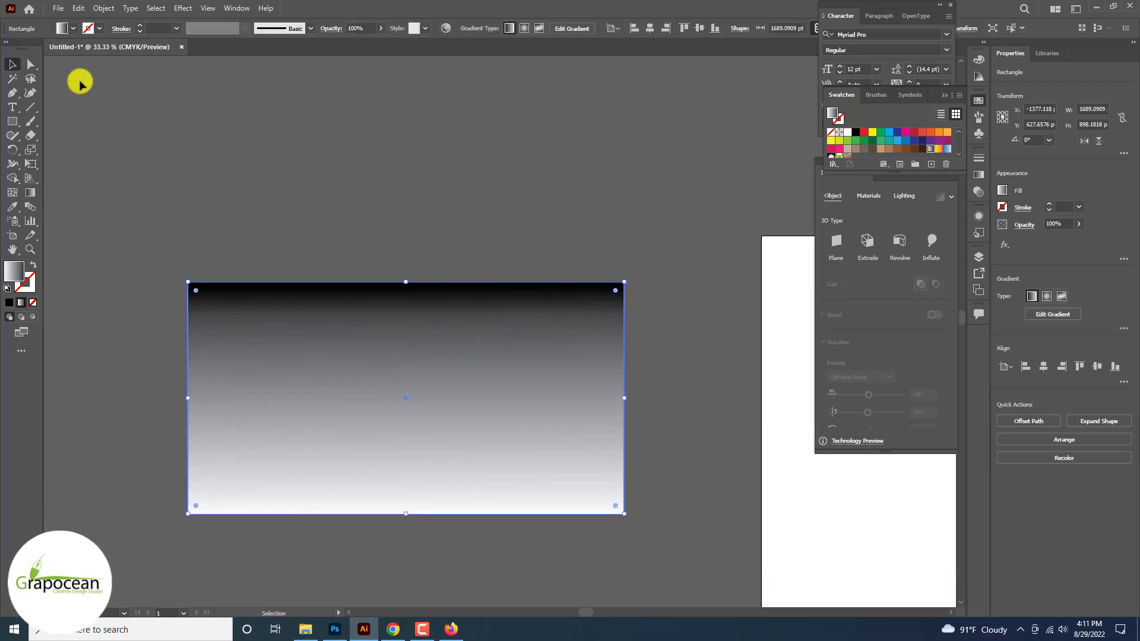
{"action": "key", "text": "ctrl+minus"}
{"action": "key", "text": "ctrl+minus"}
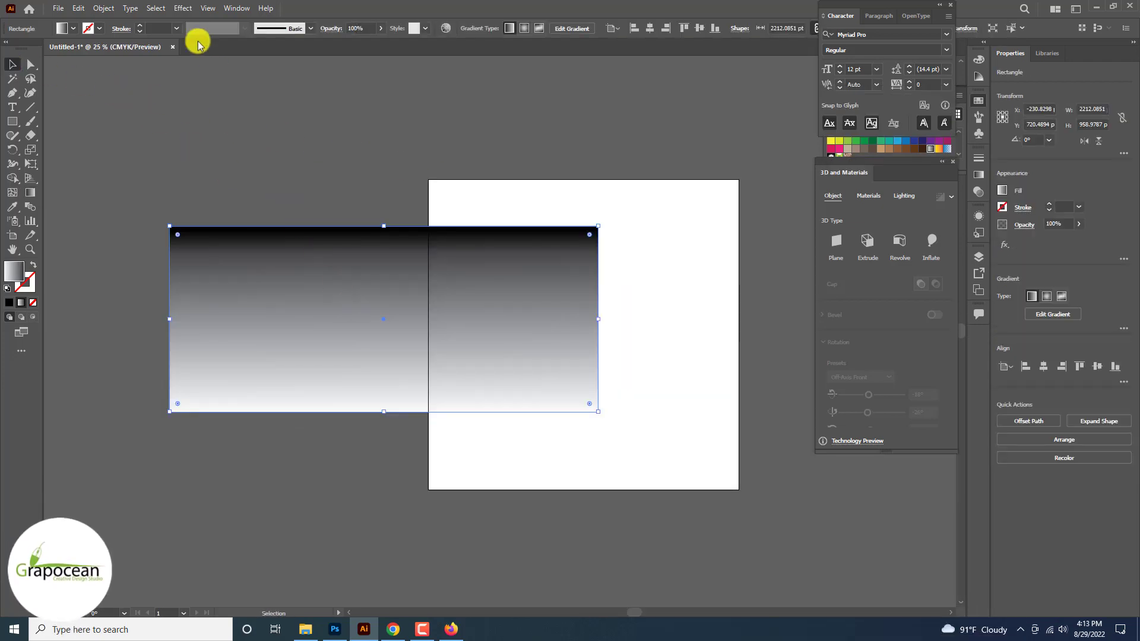
Step: Apply Color Halftone with a max radius of 3 to the gradient rectangle, then move it down-left
{"action": "left_click", "coordinate": [182, 8]}
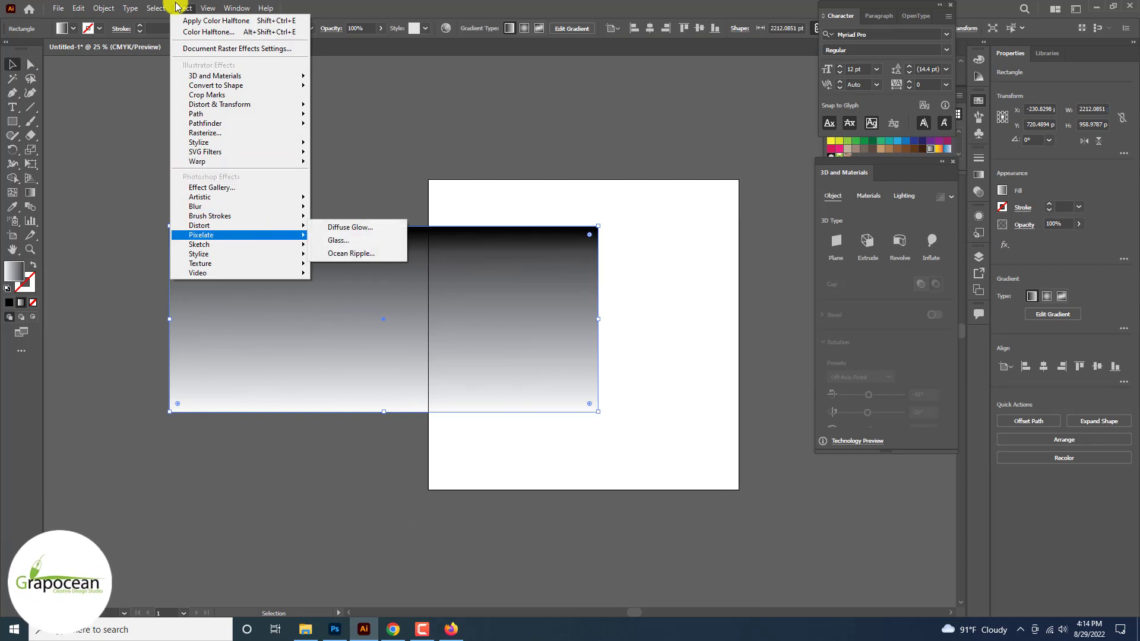
{"action": "mouse_move", "coordinate": [202, 235]}
{"action": "left_click", "coordinate": [364, 237]}
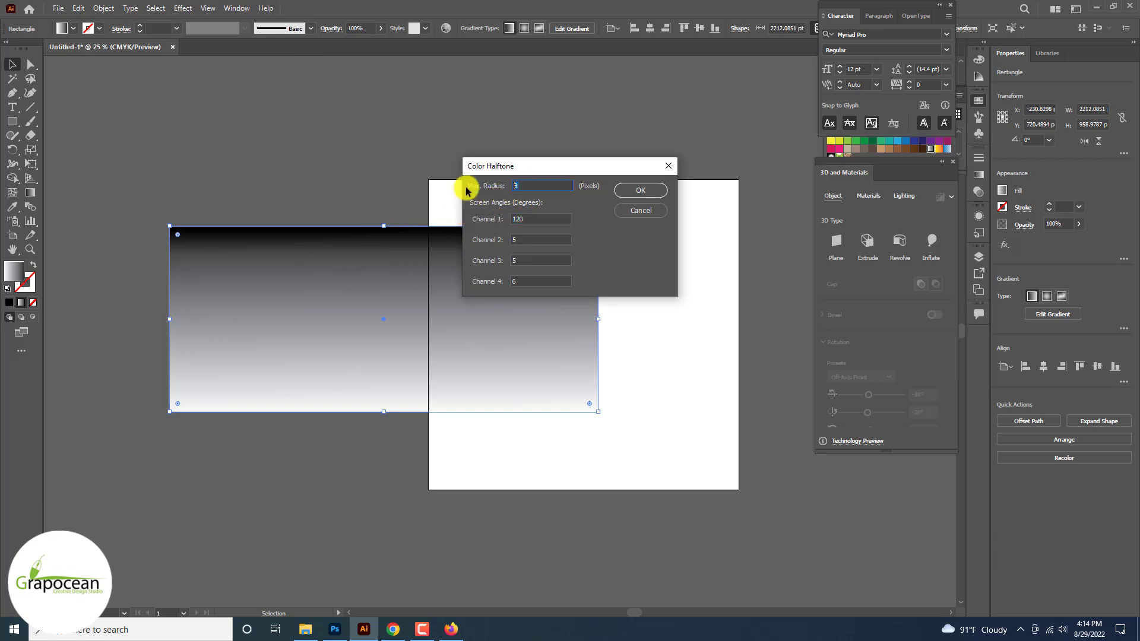
{"action": "type", "text": "3"}
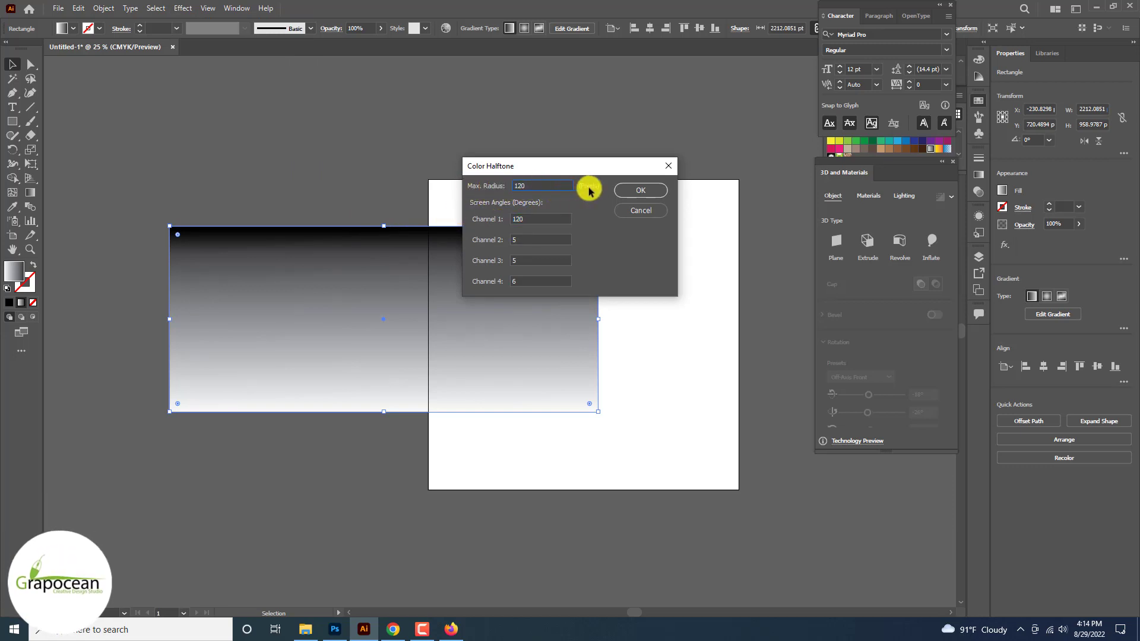
{"action": "left_click", "coordinate": [639, 190]}
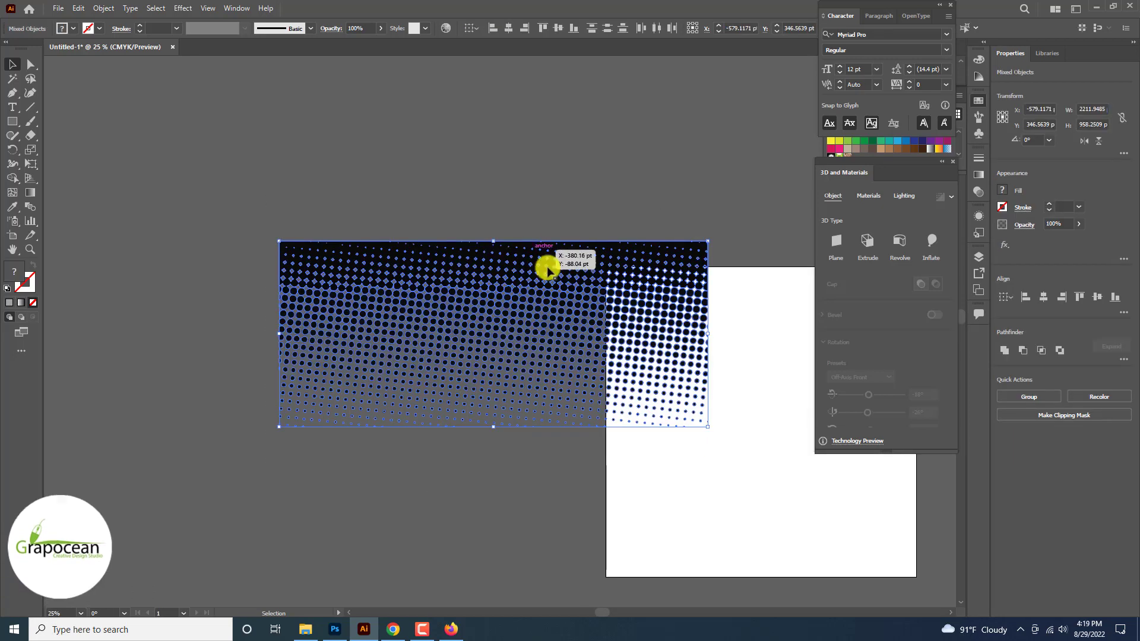
{"action": "left_click_drag", "start_coordinate": [547, 262], "coordinate": [472, 301]}
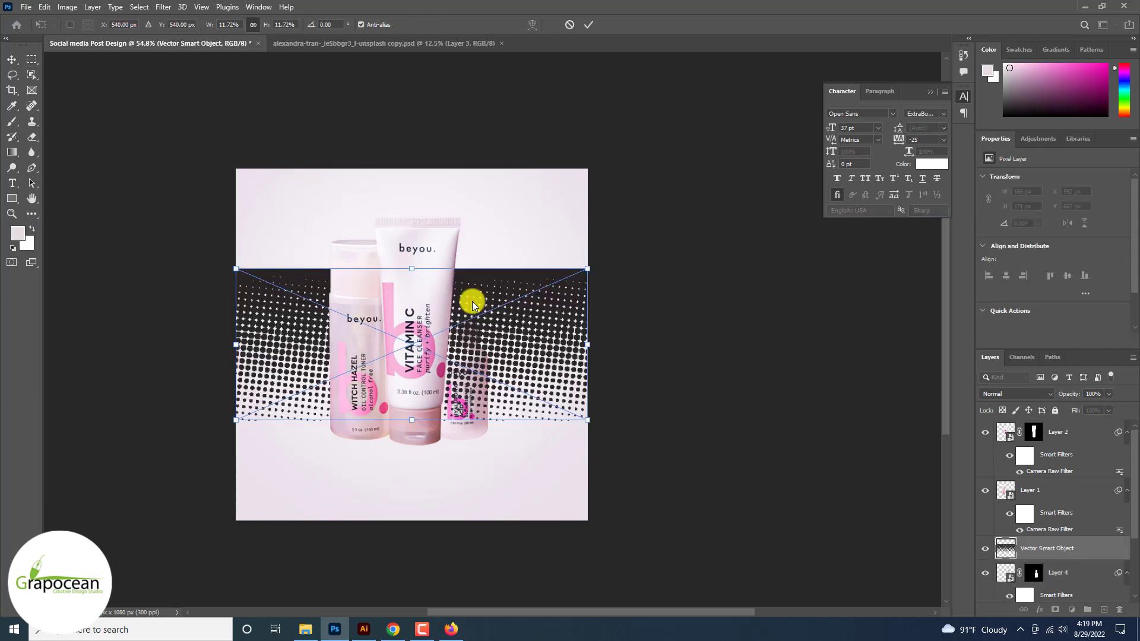
Step: Commit the placed halftone pattern and add a Color Overlay in its blending options
{"action": "key", "text": "Return"}
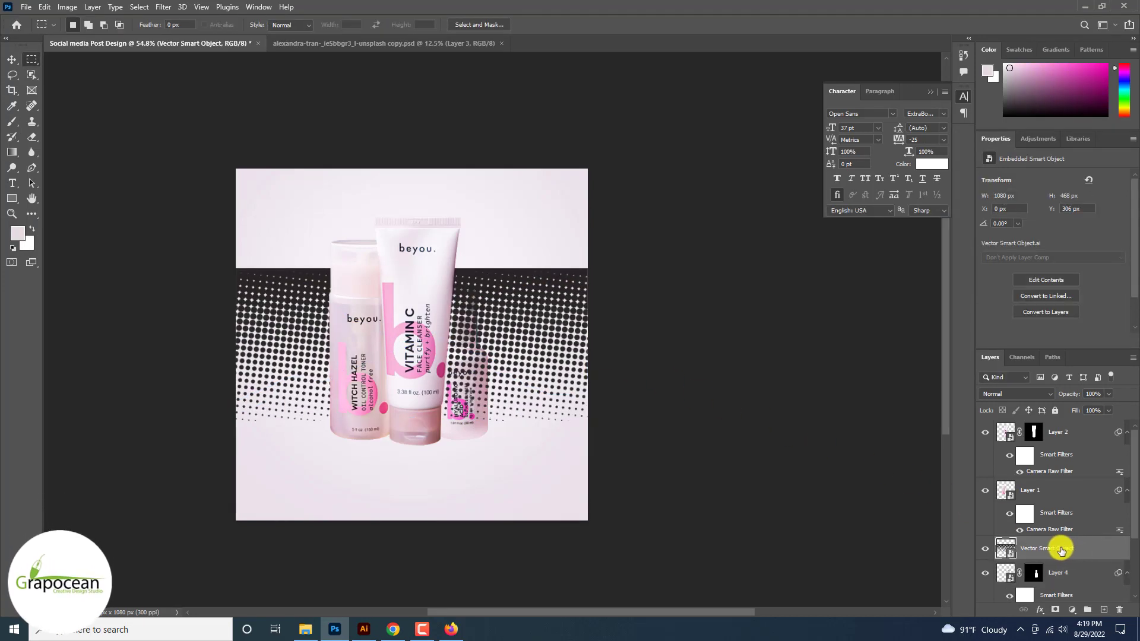
{"action": "right_click", "coordinate": [1061, 550]}
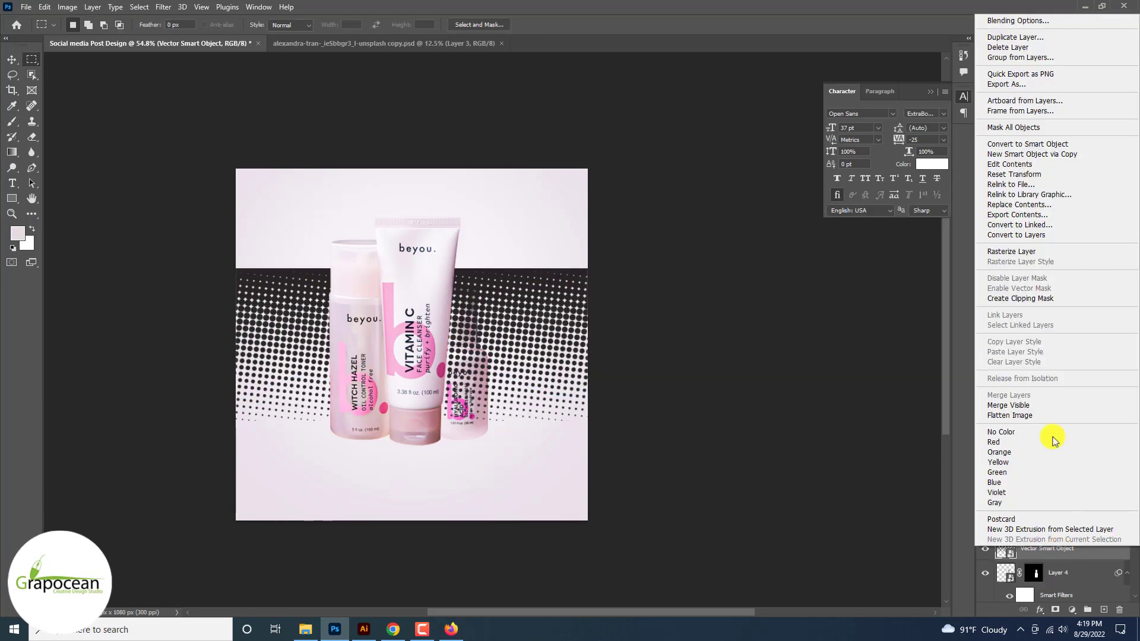
{"action": "left_click", "coordinate": [1030, 21]}
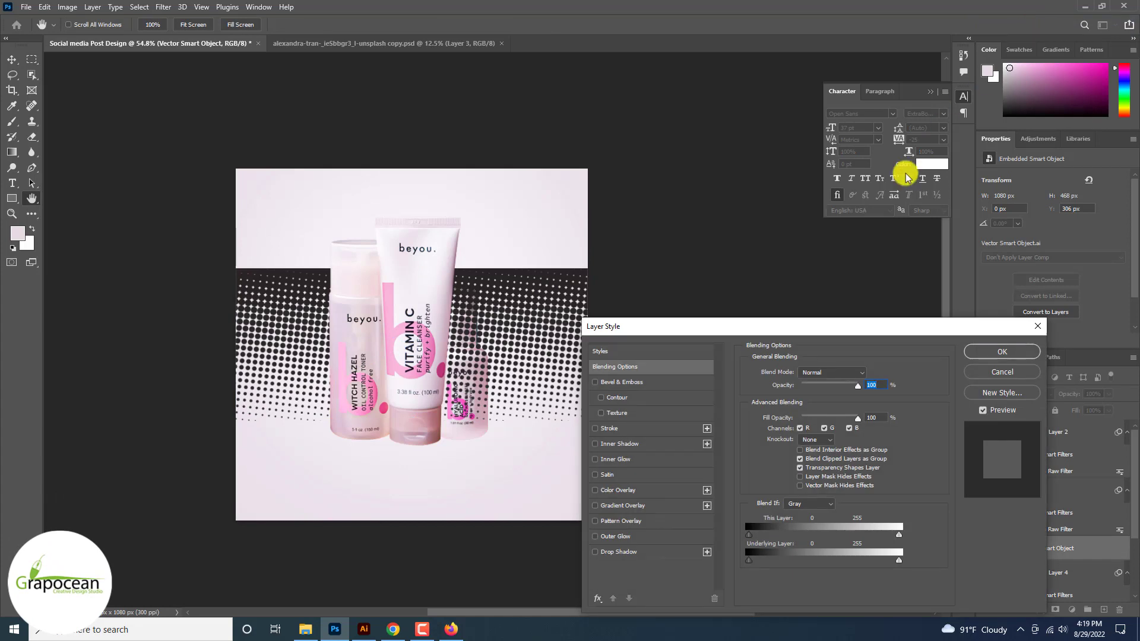
{"action": "left_click", "coordinate": [642, 488]}
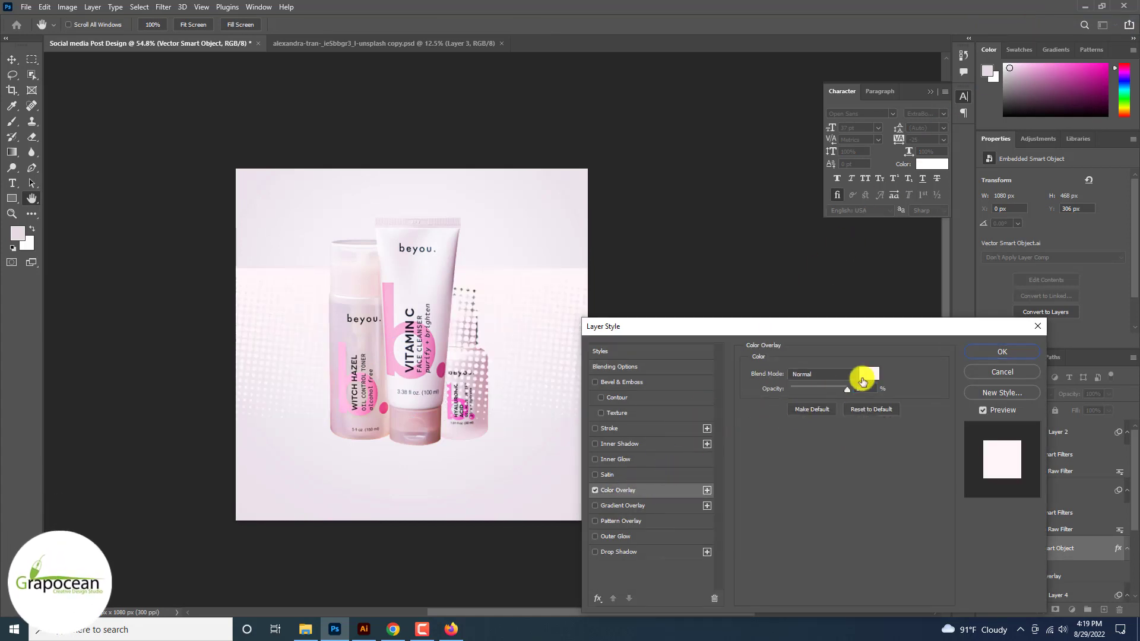
{"action": "left_click", "coordinate": [864, 378]}
Step: Set the overlay colour to light pink ffc9e4 and duplicate the halftone layer
{"action": "left_click", "coordinate": [536, 224]}
{"action": "mouse_move", "coordinate": [781, 380]}
{"action": "left_mouse_down"}
{"action": "mouse_move", "coordinate": [790, 390]}
{"action": "mouse_move", "coordinate": [792, 366]}
{"action": "mouse_move", "coordinate": [787, 374]}
{"action": "left_mouse_up"}
{"action": "left_click", "coordinate": [426, 261]}
{"action": "left_click", "coordinate": [430, 358]}
{"action": "left_click", "coordinate": [394, 337]}
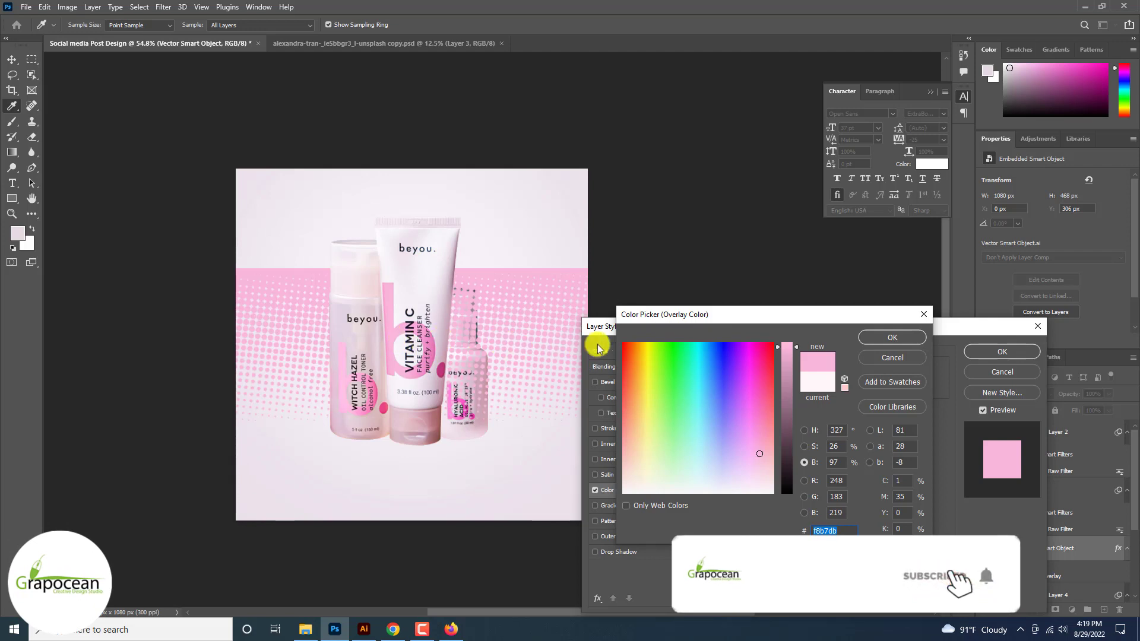
{"action": "left_click_drag", "start_coordinate": [784, 355], "coordinate": [779, 343]}
{"action": "left_click", "coordinate": [761, 463]}
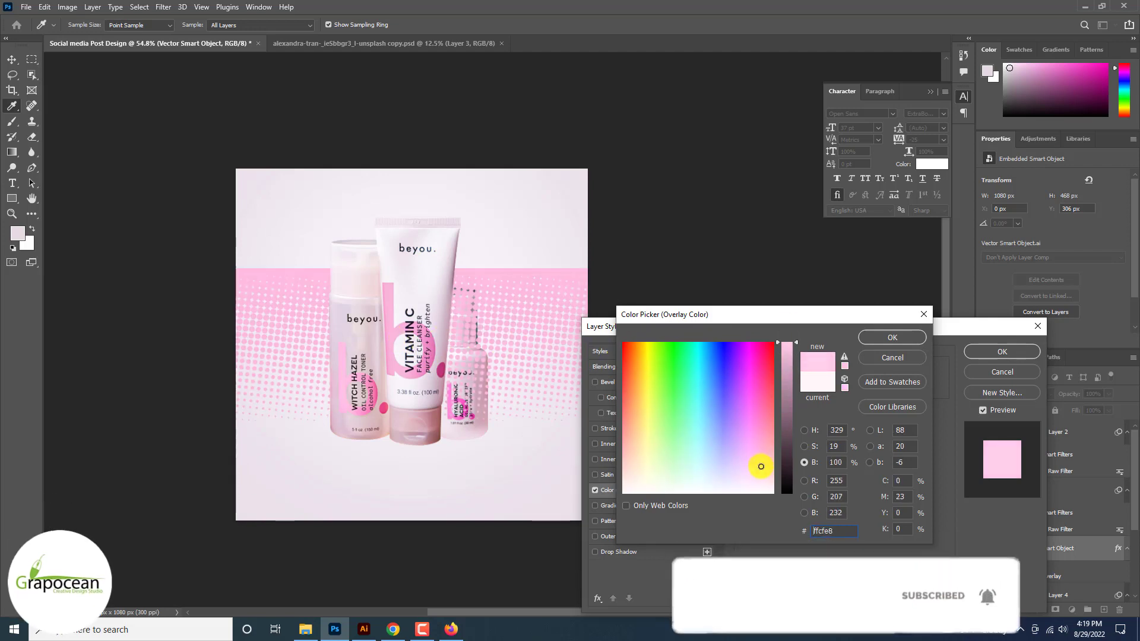
{"action": "left_click", "coordinate": [915, 336]}
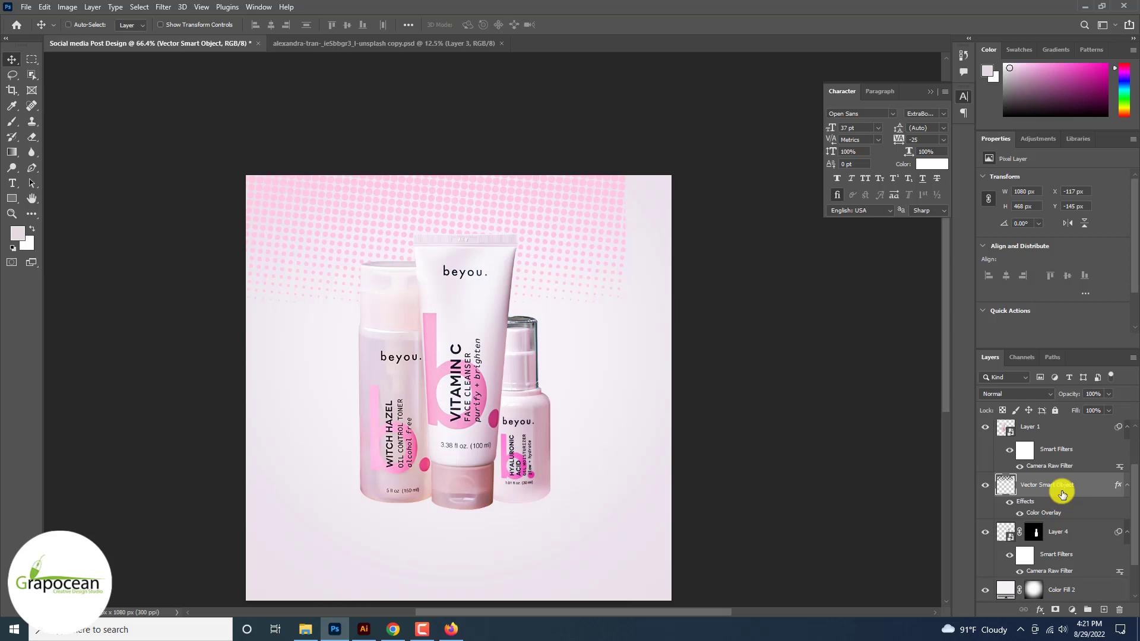
{"action": "key", "text": "ctrl+j"}
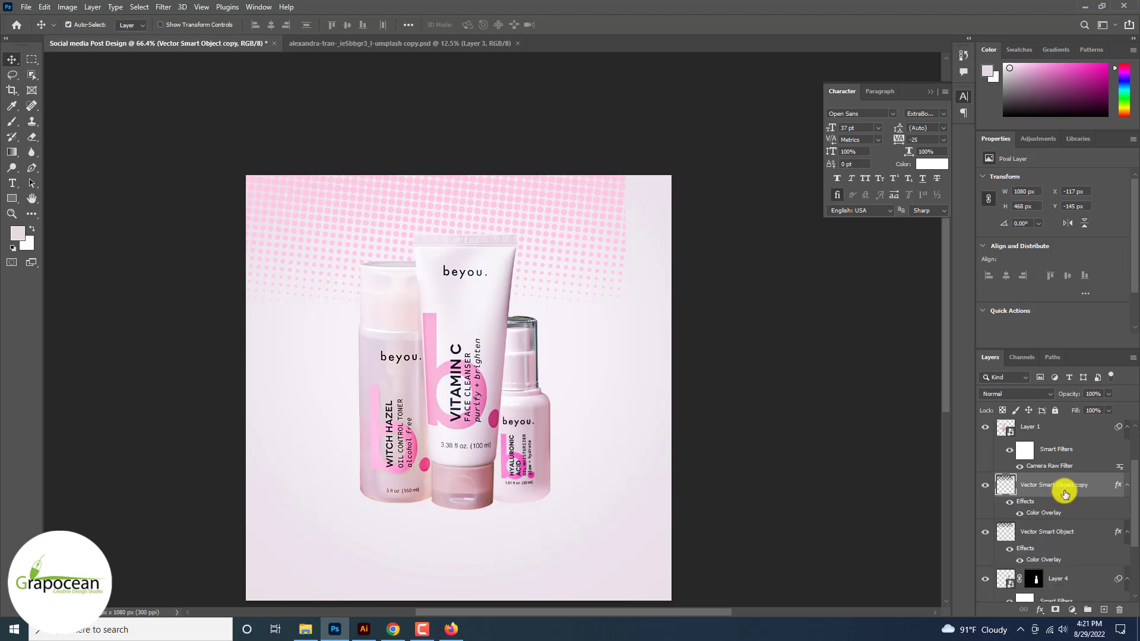
Step: Give the copied halftone layer a deeper pink Color Overlay, e678b5
{"action": "right_click", "coordinate": [1073, 482]}
{"action": "left_click", "coordinate": [956, 116]}
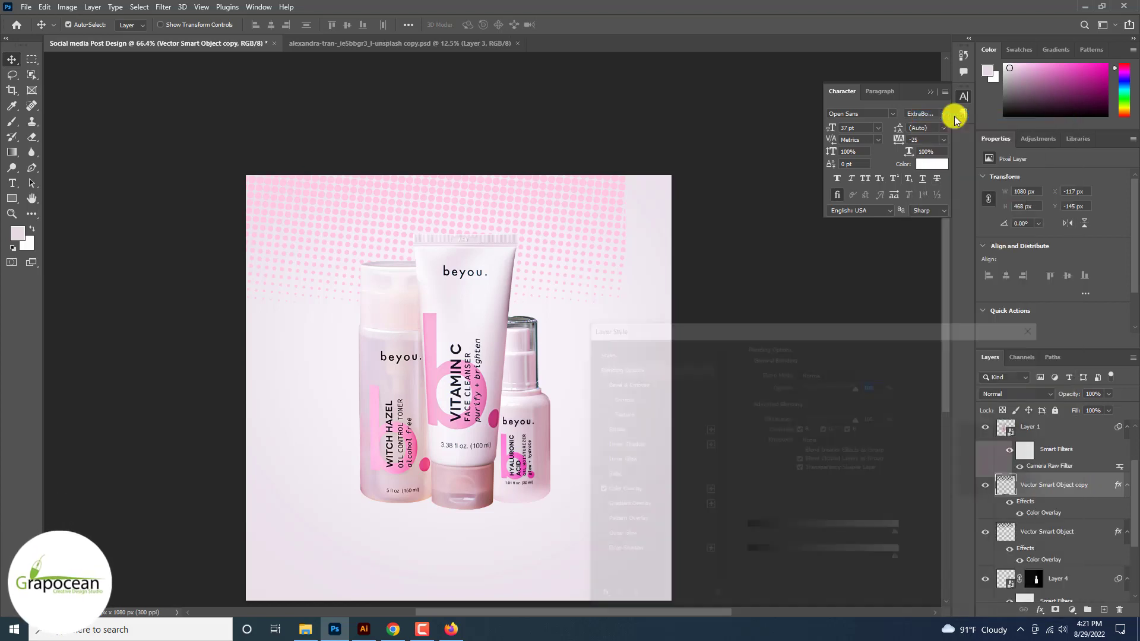
{"action": "left_click", "coordinate": [640, 507]}
{"action": "left_click", "coordinate": [856, 402]}
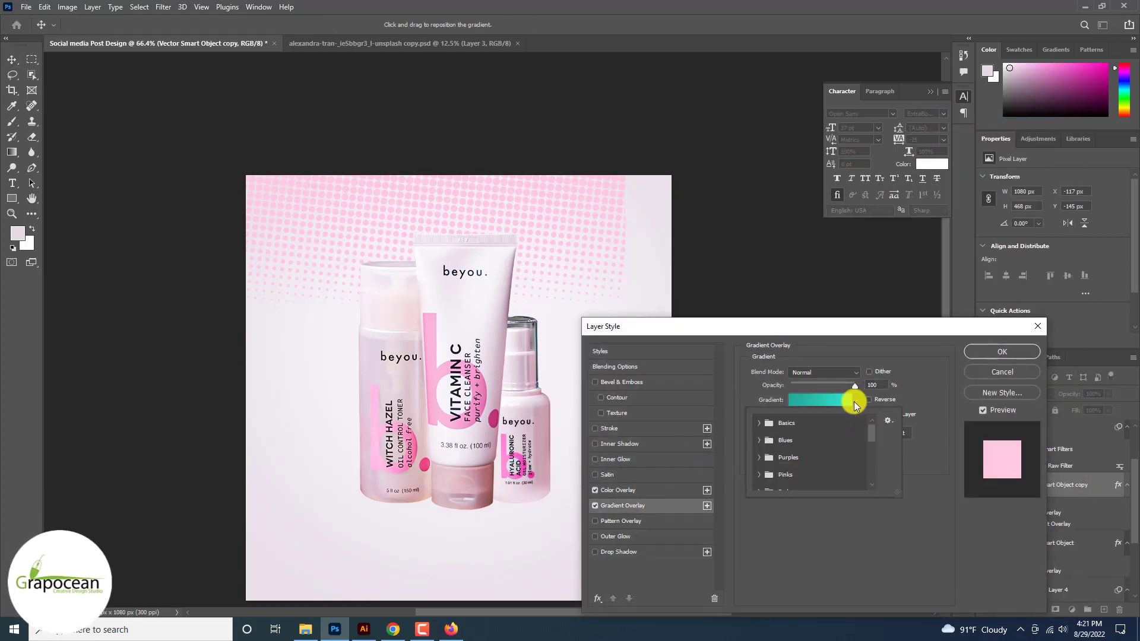
{"action": "left_click", "coordinate": [856, 403]}
{"action": "left_click", "coordinate": [617, 489]}
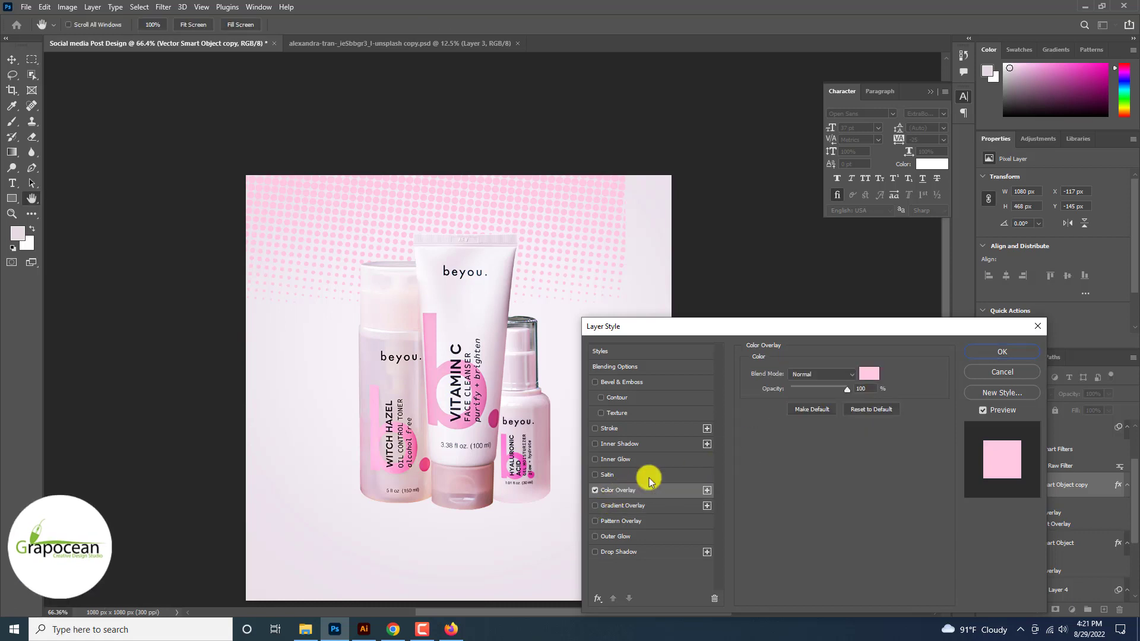
{"action": "left_click", "coordinate": [870, 372]}
{"action": "left_click", "coordinate": [487, 393]}
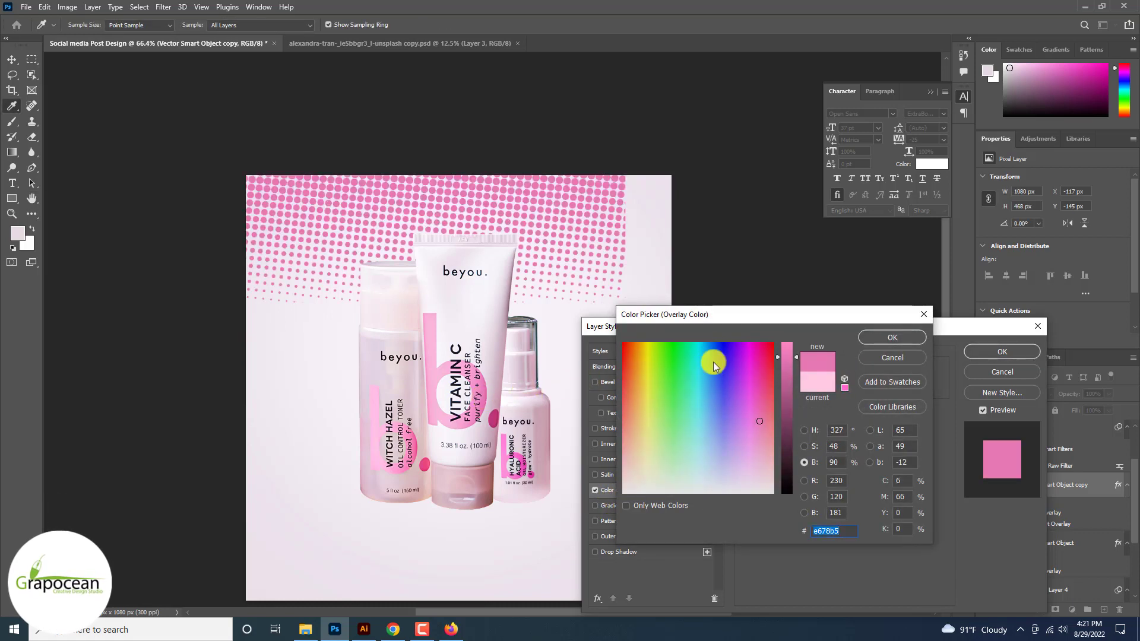
{"action": "left_click", "coordinate": [891, 337]}
{"action": "left_click", "coordinate": [1002, 352]}
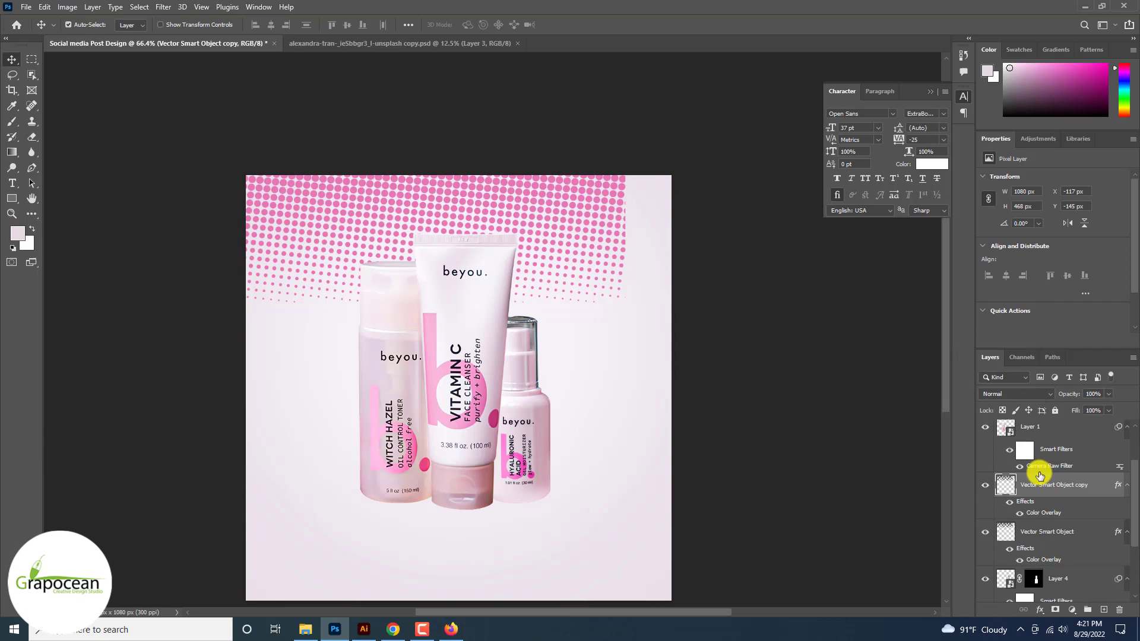
Step: Swap the order of the two halftone layers, putting the copy below the original
{"action": "left_click", "coordinate": [1048, 535]}
{"action": "left_click_drag", "start_coordinate": [1052, 489], "coordinate": [1042, 552]}
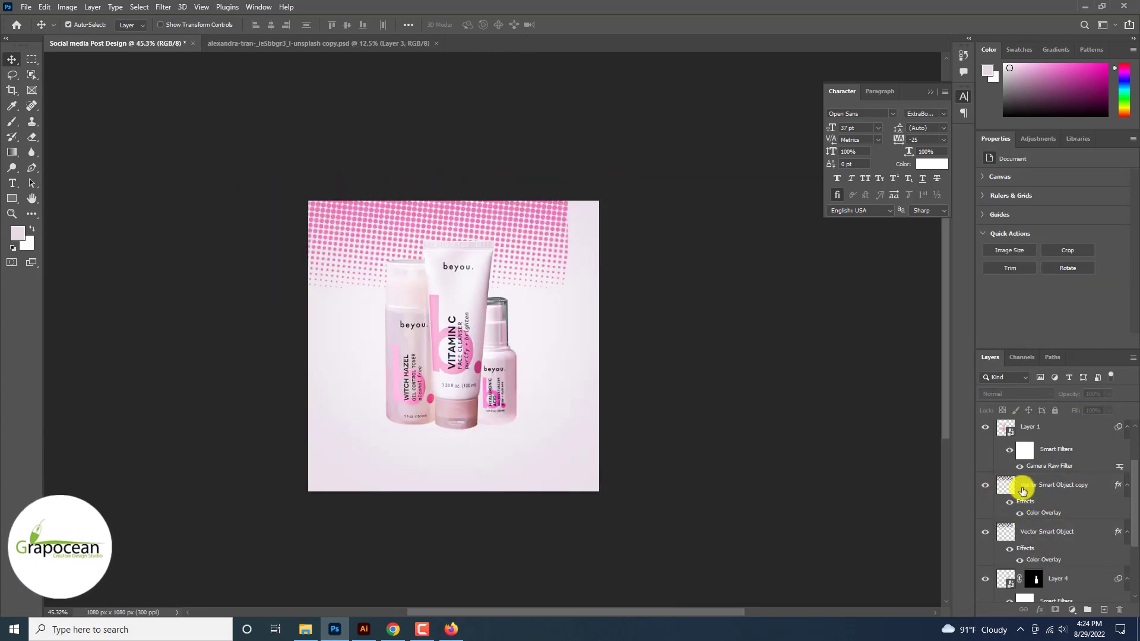
{"action": "left_click_drag", "start_coordinate": [1020, 479], "coordinate": [1056, 533]}
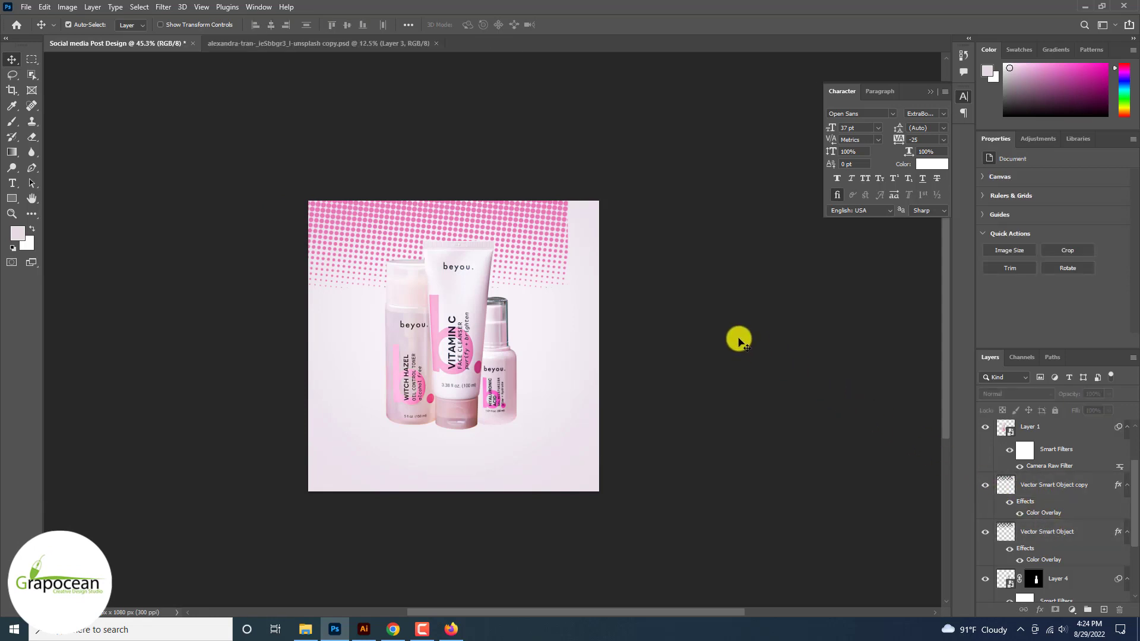
Step: Try a transform on the halftone copy layer, committing it with no change
{"action": "right_click", "coordinate": [1076, 509]}
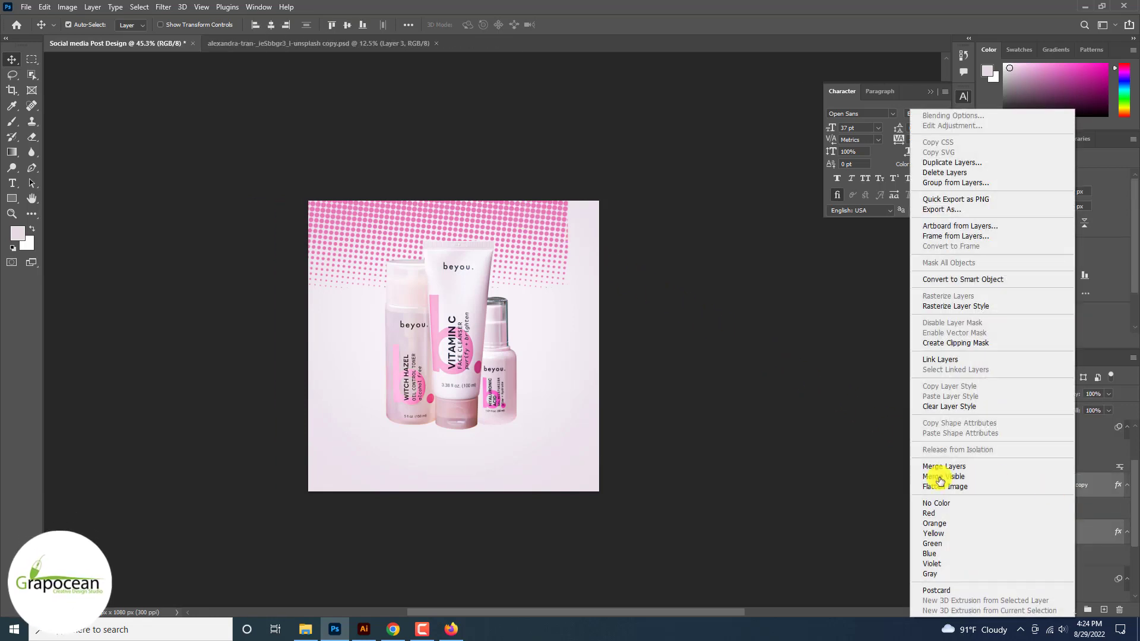
{"action": "left_click", "coordinate": [681, 461]}
{"action": "key", "text": "ctrl+t"}
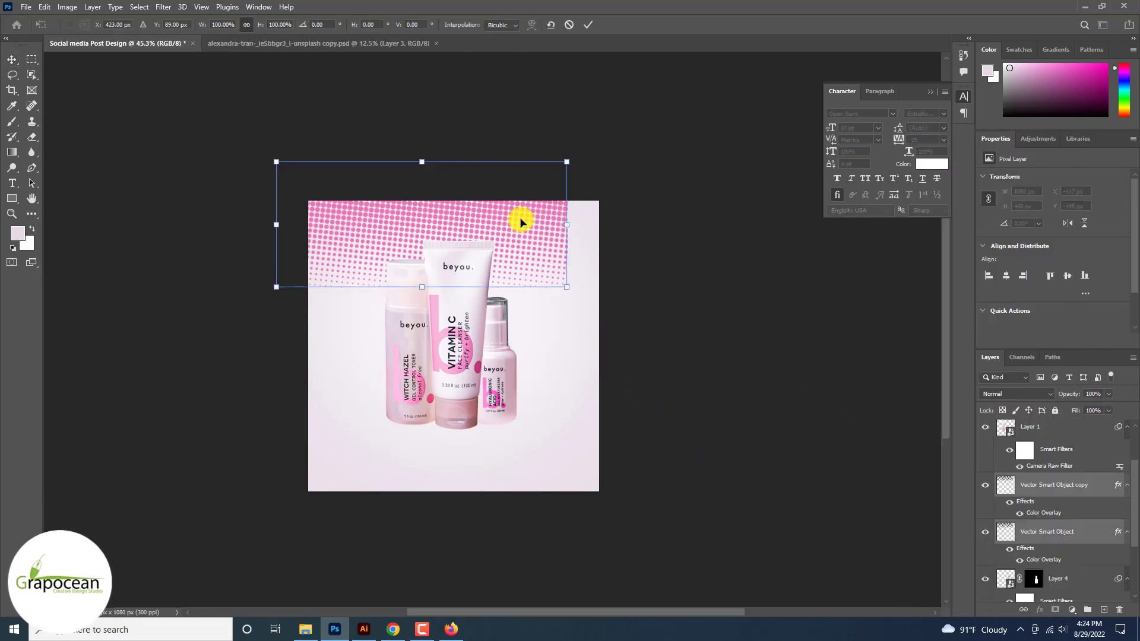
{"action": "left_click_drag", "start_coordinate": [338, 174], "coordinate": [277, 162]}
{"action": "left_click", "coordinate": [586, 33]}
{"action": "left_click", "coordinate": [985, 485]}
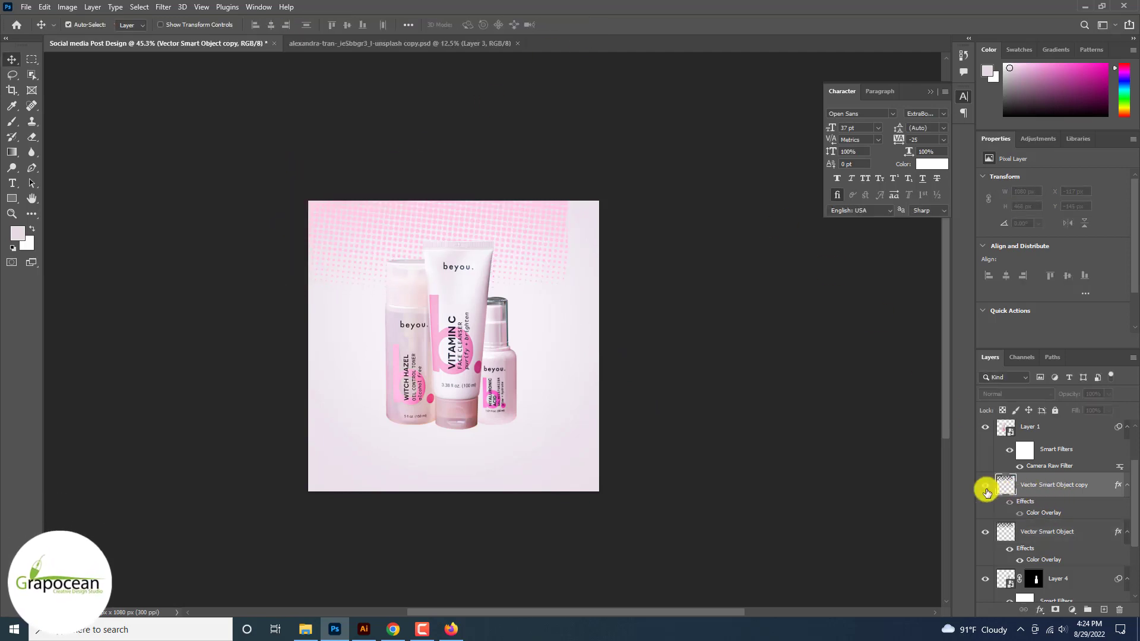
{"action": "left_click", "coordinate": [985, 485]}
Step: Add a layer mask to the halftone copy and paint black to fade its top-left dots
{"action": "left_click", "coordinate": [1055, 610]}
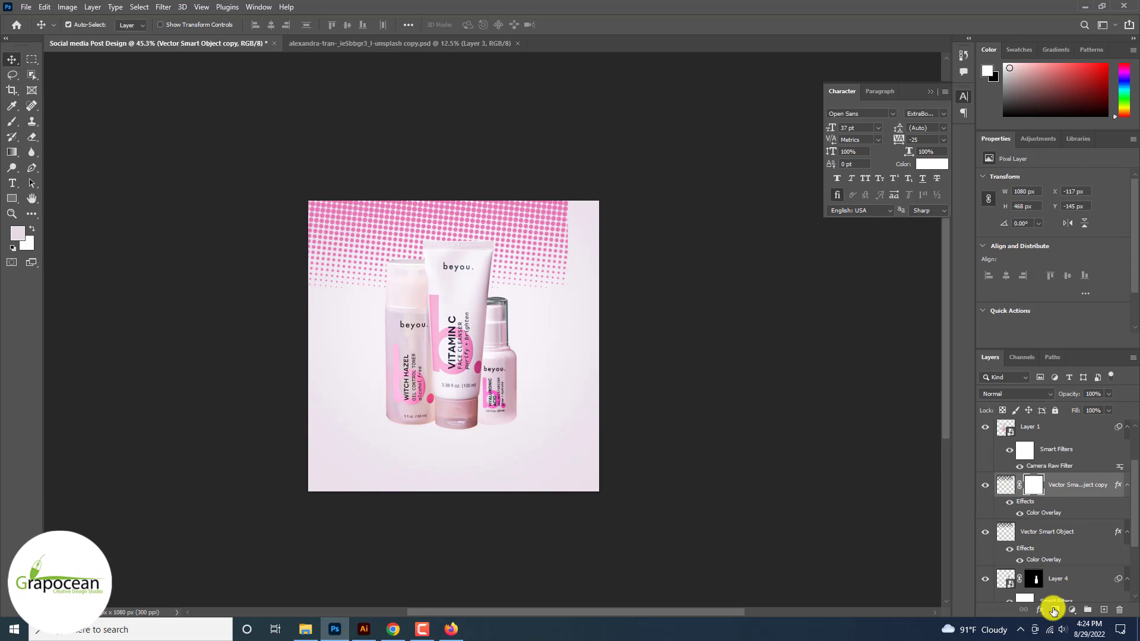
{"action": "left_click", "coordinate": [12, 121]}
{"action": "key", "text": "x"}
{"action": "left_click_drag", "start_coordinate": [318, 222], "coordinate": [348, 204]}
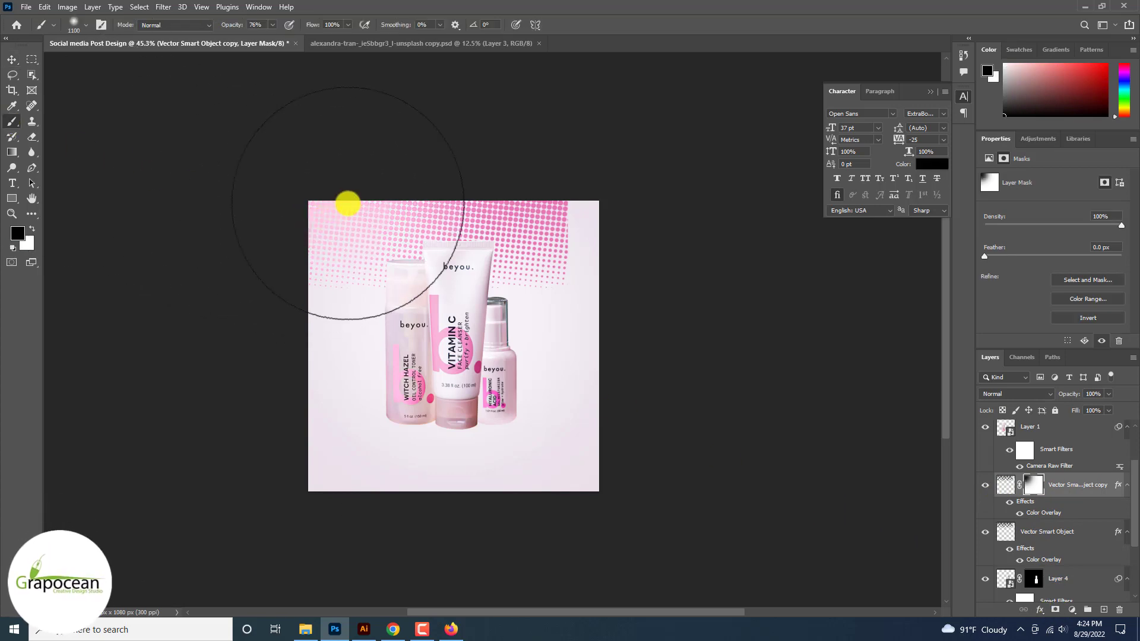
{"action": "left_click_drag", "start_coordinate": [328, 244], "coordinate": [343, 129]}
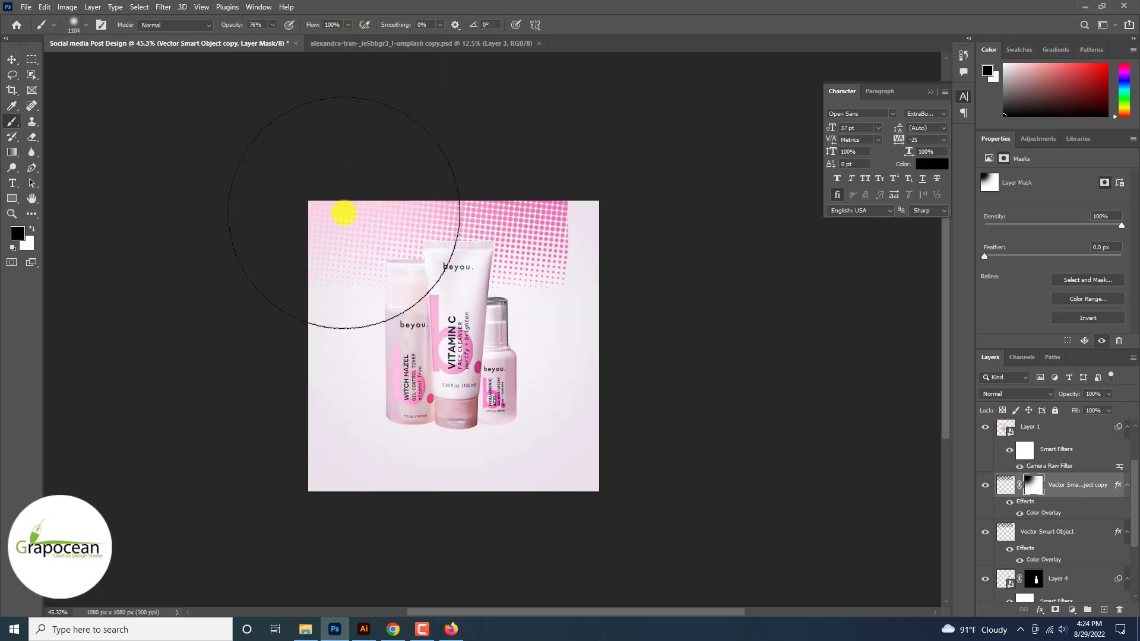
{"action": "mouse_move", "coordinate": [344, 212]}
{"action": "left_mouse_down"}
{"action": "mouse_move", "coordinate": [341, 341]}
{"action": "mouse_move", "coordinate": [323, 215]}
{"action": "left_mouse_up"}
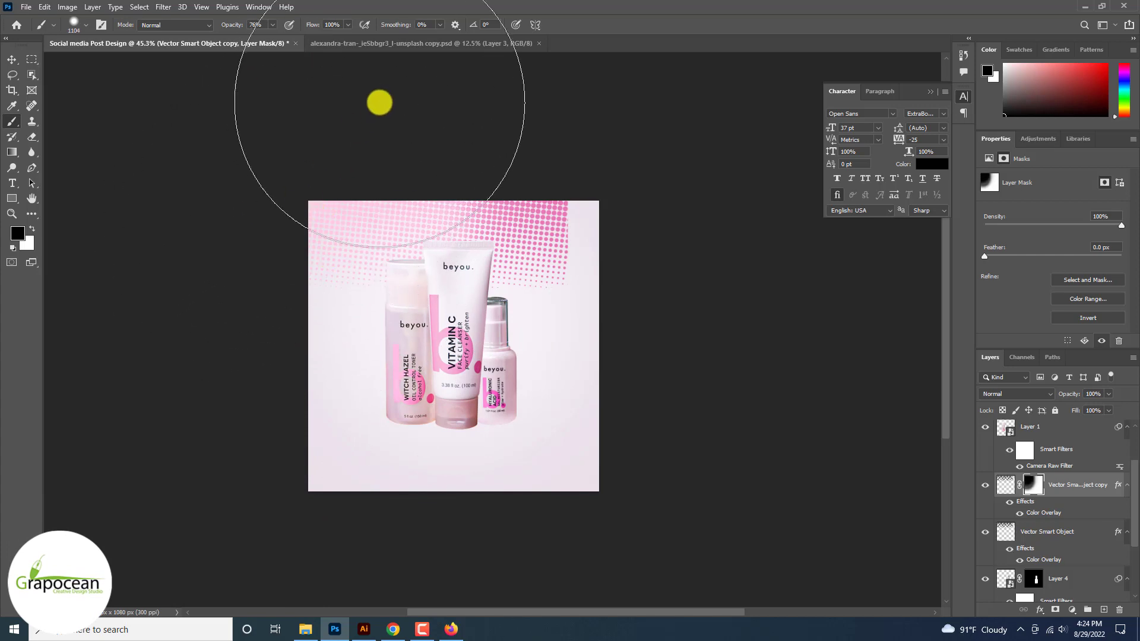
{"action": "left_click", "coordinate": [11, 59]}
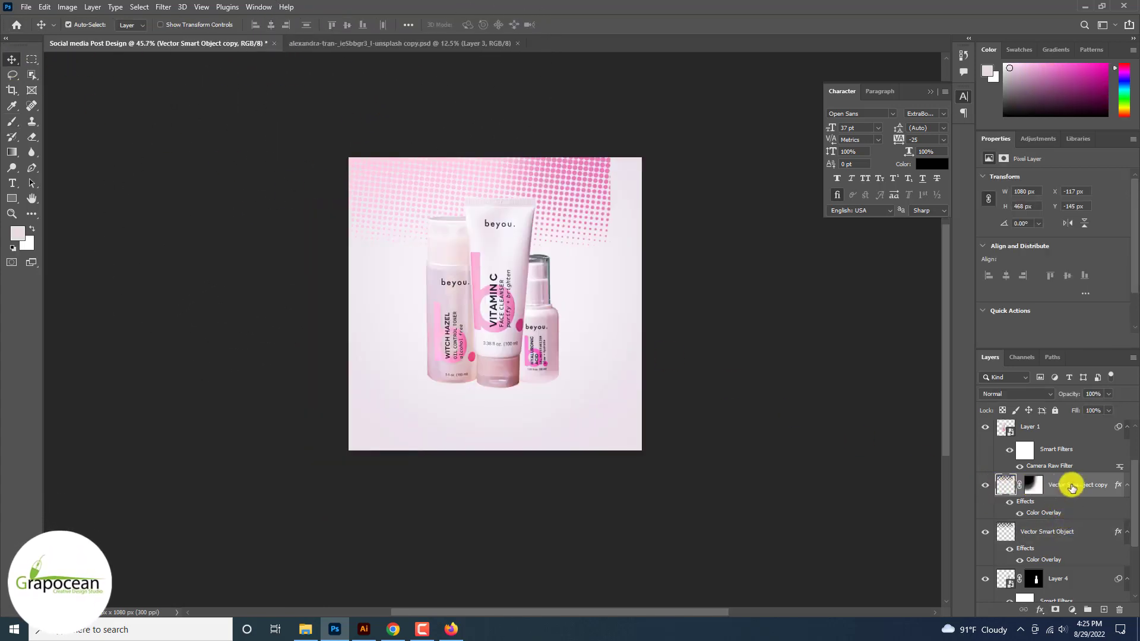
{"action": "right_click", "coordinate": [1071, 485]}
{"action": "left_click", "coordinate": [981, 116]}
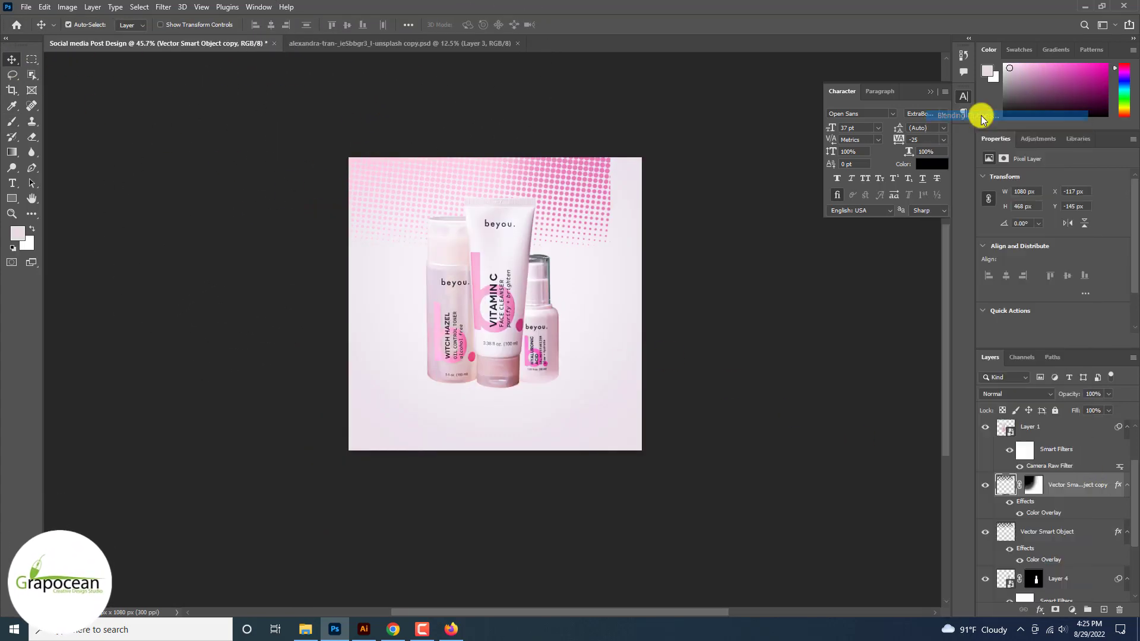
Step: Set the halftone copy's Color Overlay to deep magenta cd005c and apply the style
{"action": "left_click", "coordinate": [618, 491]}
{"action": "left_click", "coordinate": [868, 373]}
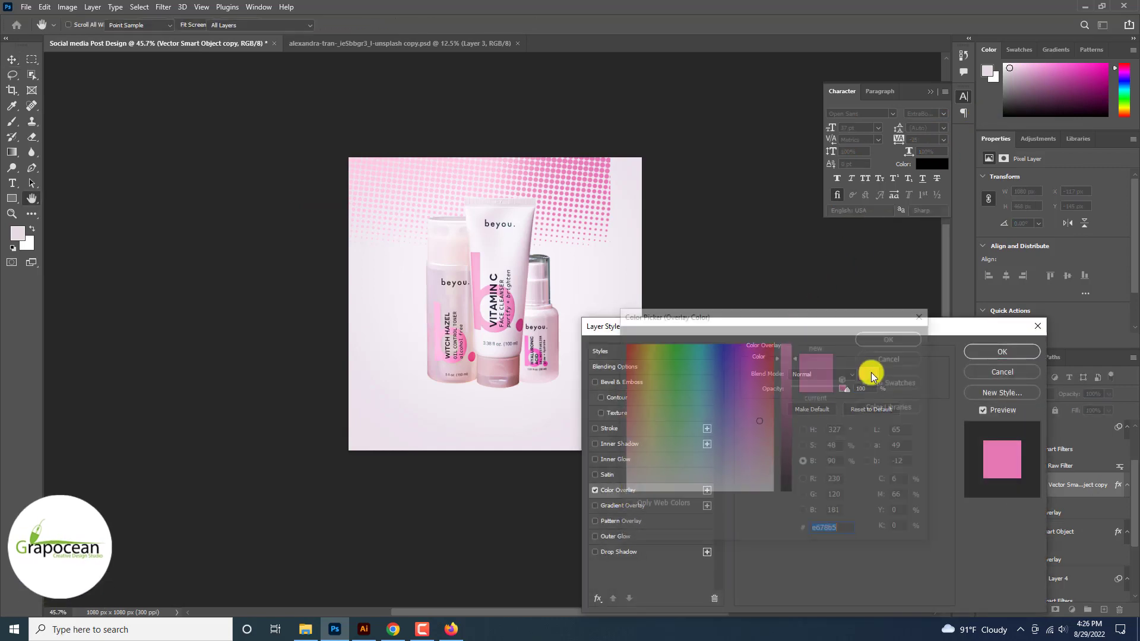
{"action": "left_click", "coordinate": [787, 387]}
{"action": "left_click_drag", "start_coordinate": [790, 391], "coordinate": [789, 371]}
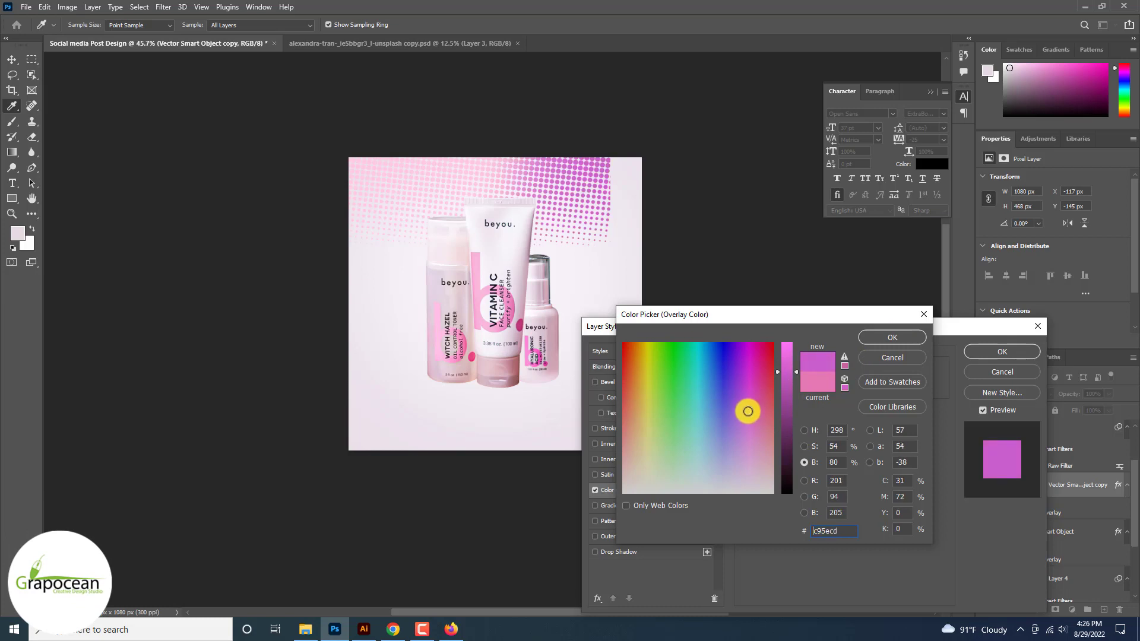
{"action": "left_click_drag", "start_coordinate": [766, 395], "coordinate": [762, 342]}
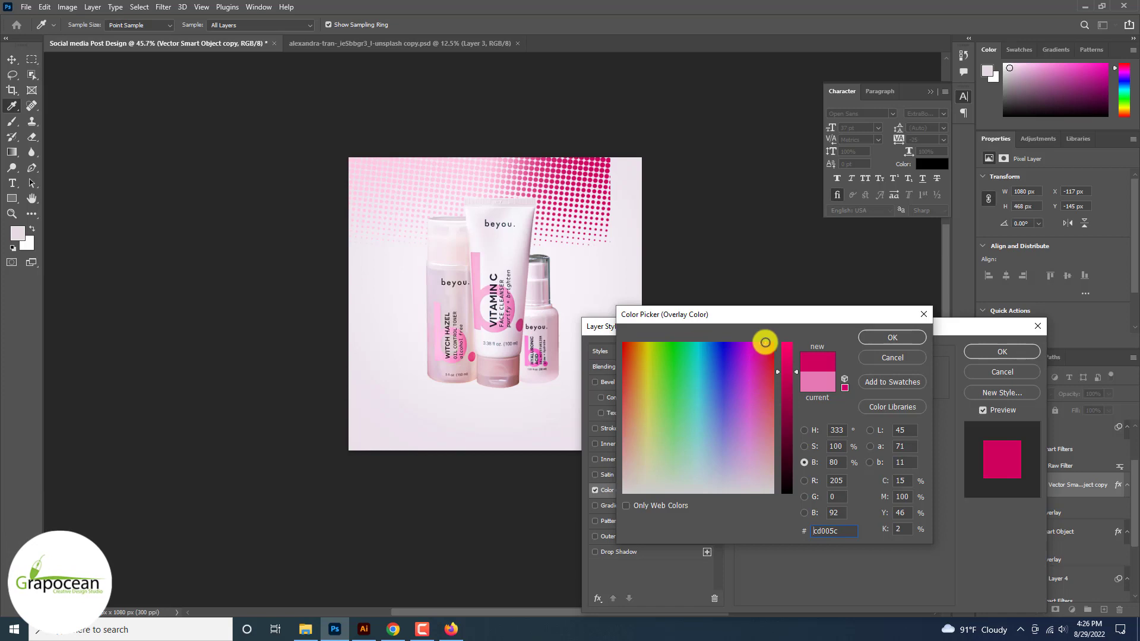
{"action": "left_click", "coordinate": [890, 337]}
{"action": "left_click", "coordinate": [1002, 351]}
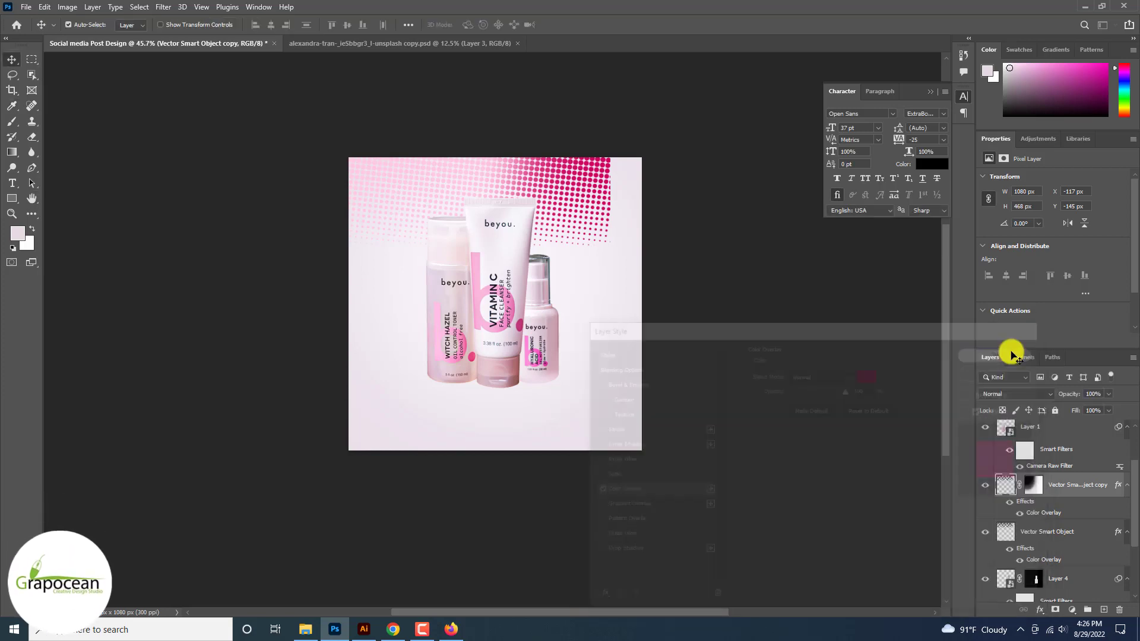
{"action": "left_click", "coordinate": [1061, 530], "text": "shift"}
{"action": "right_click", "coordinate": [1078, 487]}
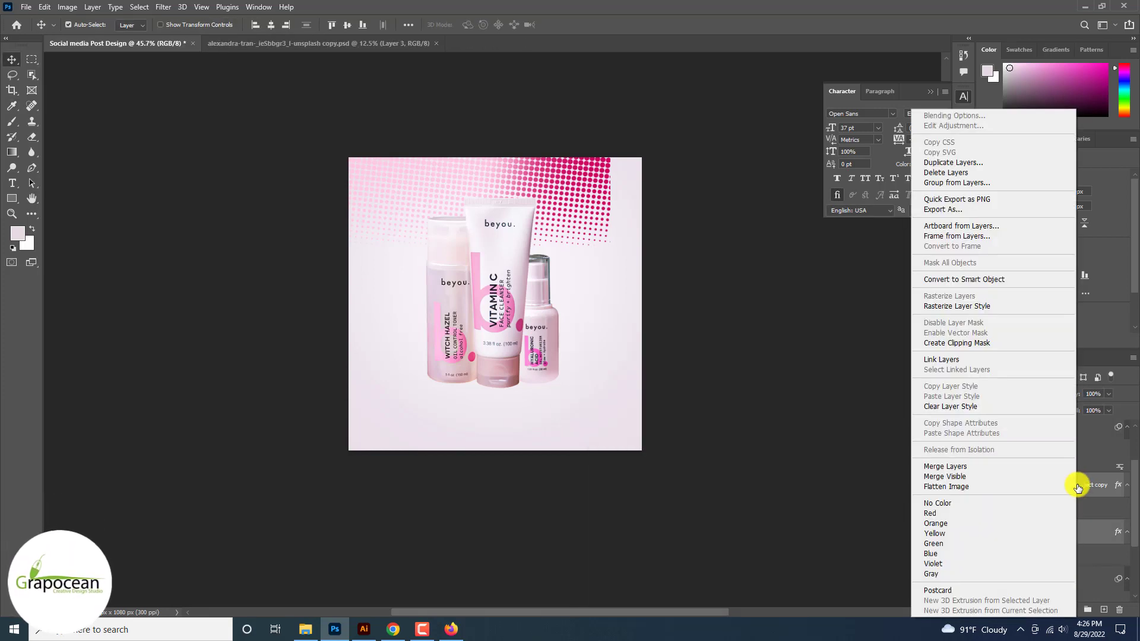
Step: Convert both halftone layers into one smart object and warp it into a curling wave
{"action": "left_click", "coordinate": [981, 280]}
{"action": "key", "text": "ctrl+t"}
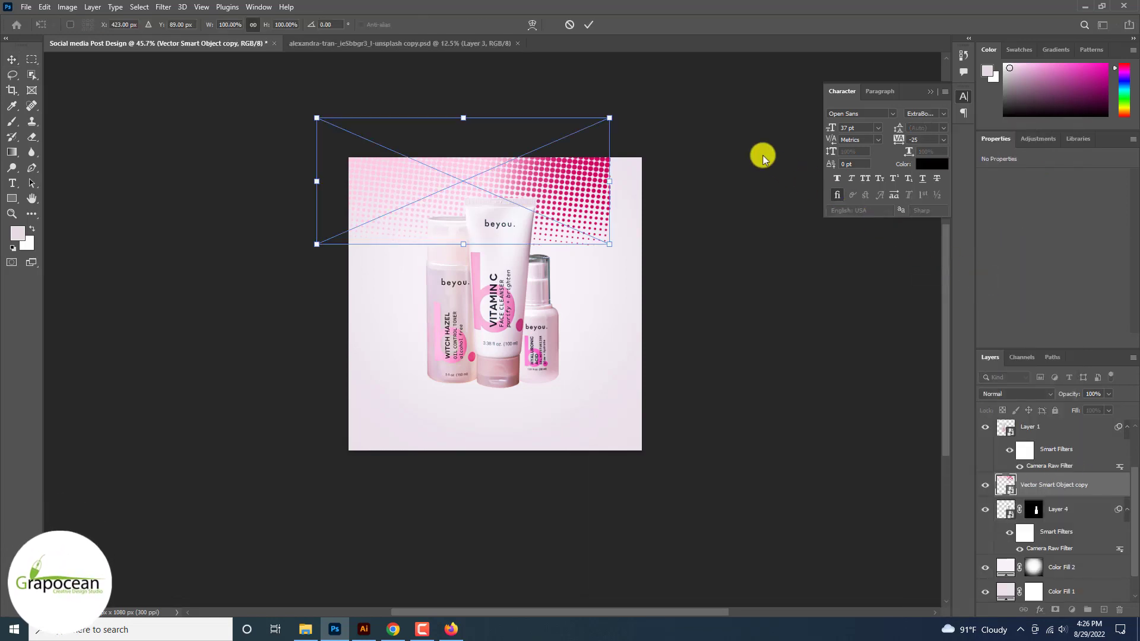
{"action": "left_click", "coordinate": [532, 25]}
{"action": "left_click_drag", "start_coordinate": [588, 183], "coordinate": [520, 165]}
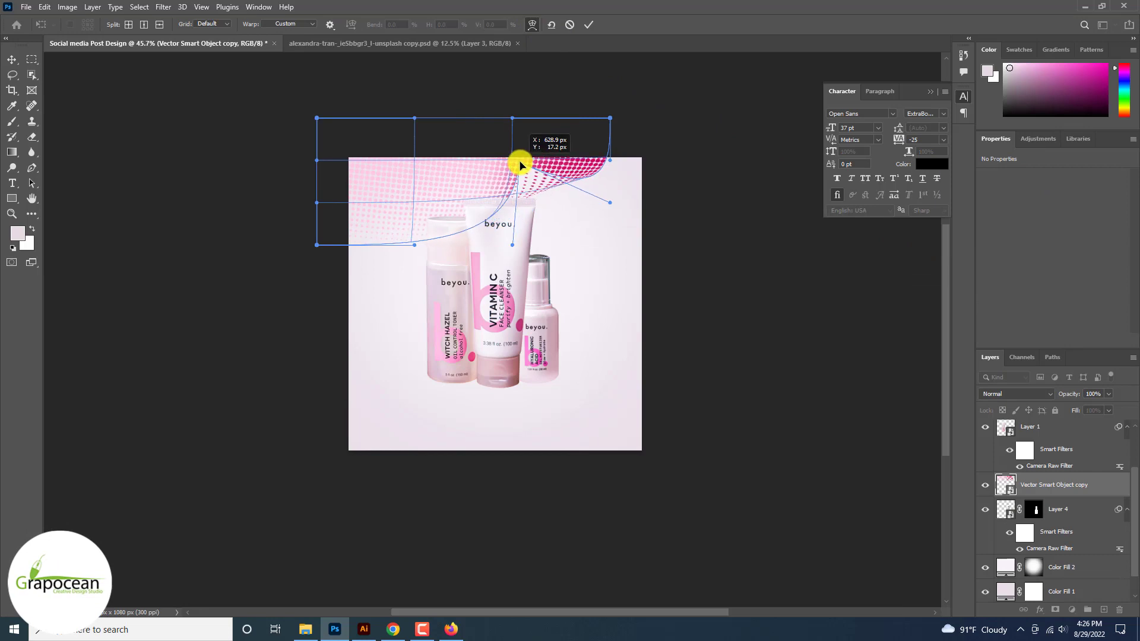
{"action": "left_click_drag", "start_coordinate": [598, 174], "coordinate": [547, 162]}
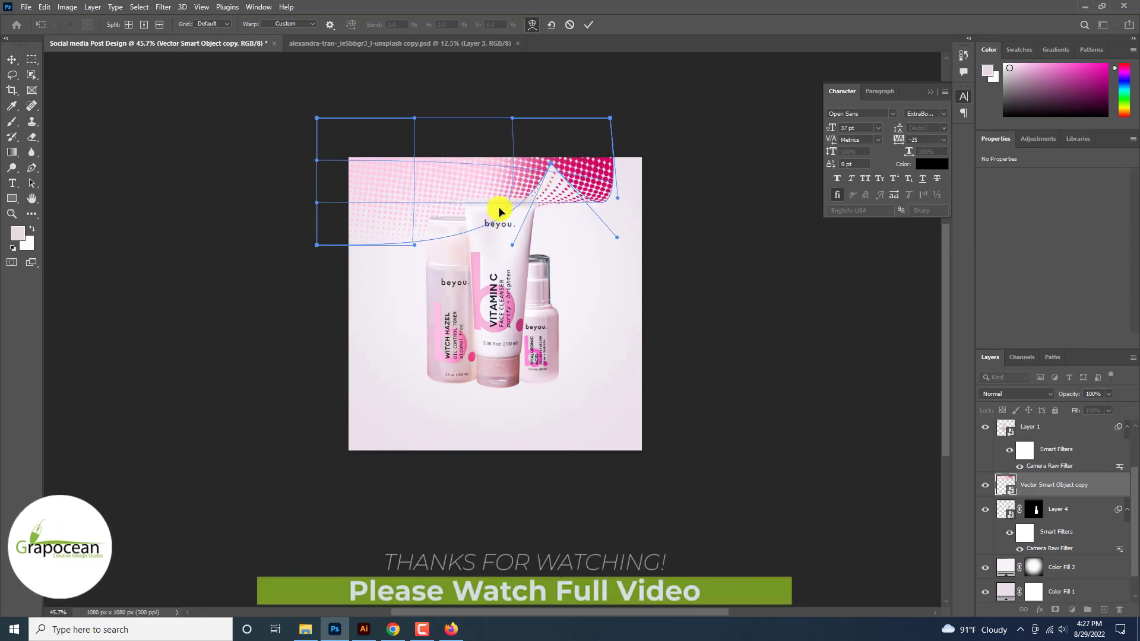
{"action": "left_click_drag", "start_coordinate": [498, 211], "coordinate": [342, 189]}
{"action": "left_click_drag", "start_coordinate": [551, 163], "coordinate": [595, 209]}
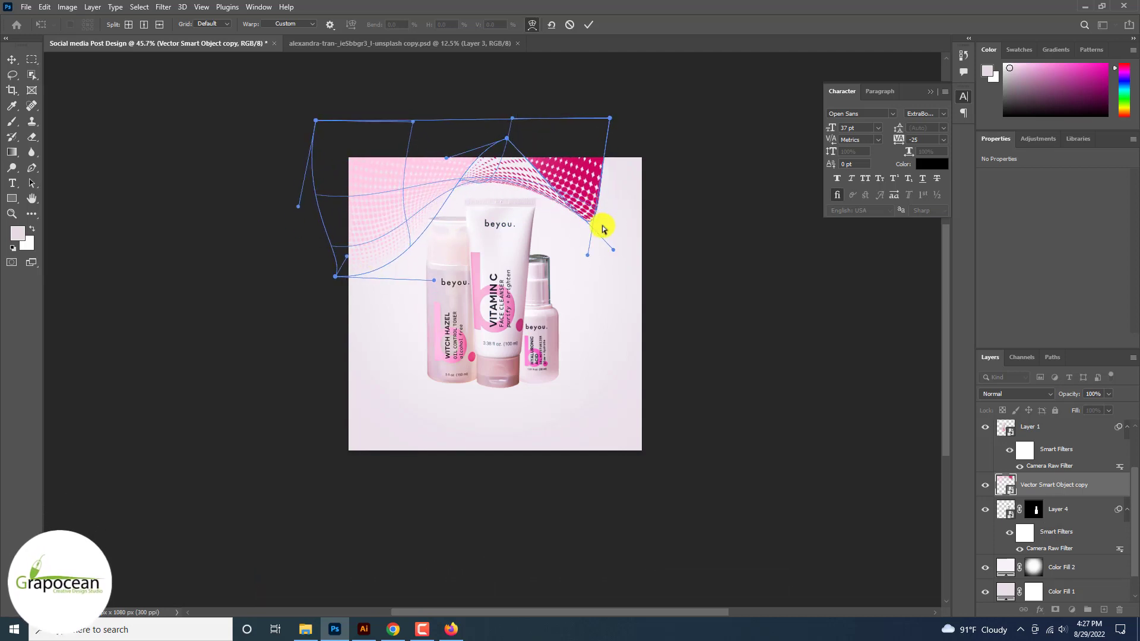
{"action": "left_click_drag", "start_coordinate": [575, 251], "coordinate": [515, 247]}
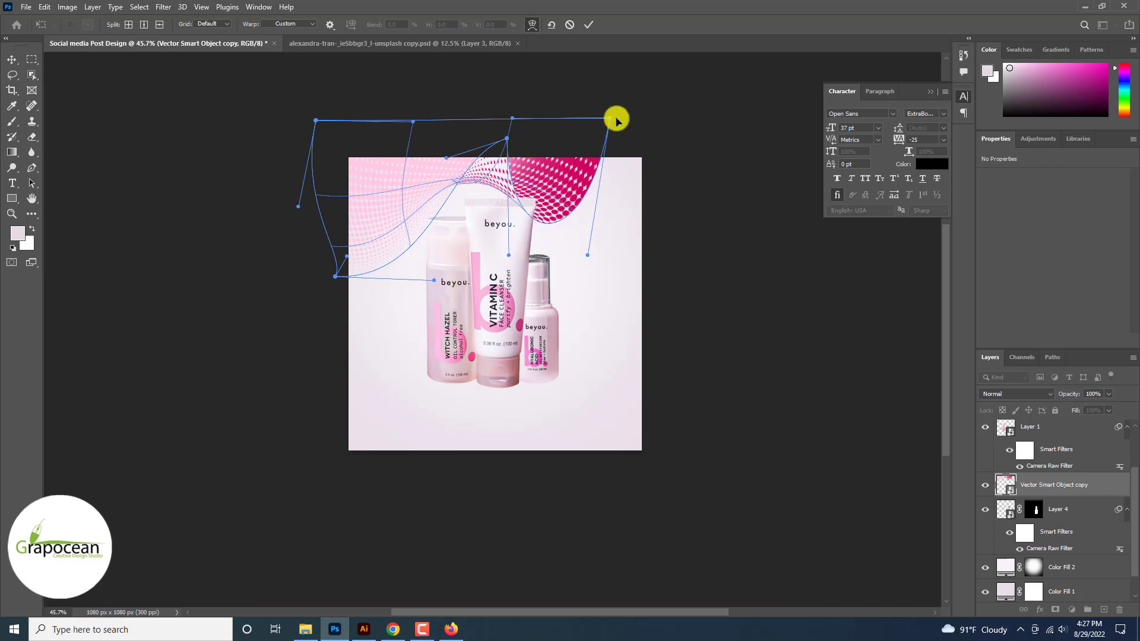
{"action": "left_click_drag", "start_coordinate": [611, 118], "coordinate": [622, 114]}
{"action": "left_click", "coordinate": [590, 25]}
Step: Enlarge the wave to about 134%, lower it, and shift the product bottles right
{"action": "left_click_drag", "start_coordinate": [552, 200], "coordinate": [587, 225]}
{"action": "key", "text": "ctrl+t"}
{"action": "left_click_drag", "start_coordinate": [631, 294], "coordinate": [692, 339]}
{"action": "left_click_drag", "start_coordinate": [602, 270], "coordinate": [606, 294]}
{"action": "left_click", "coordinate": [588, 24]}
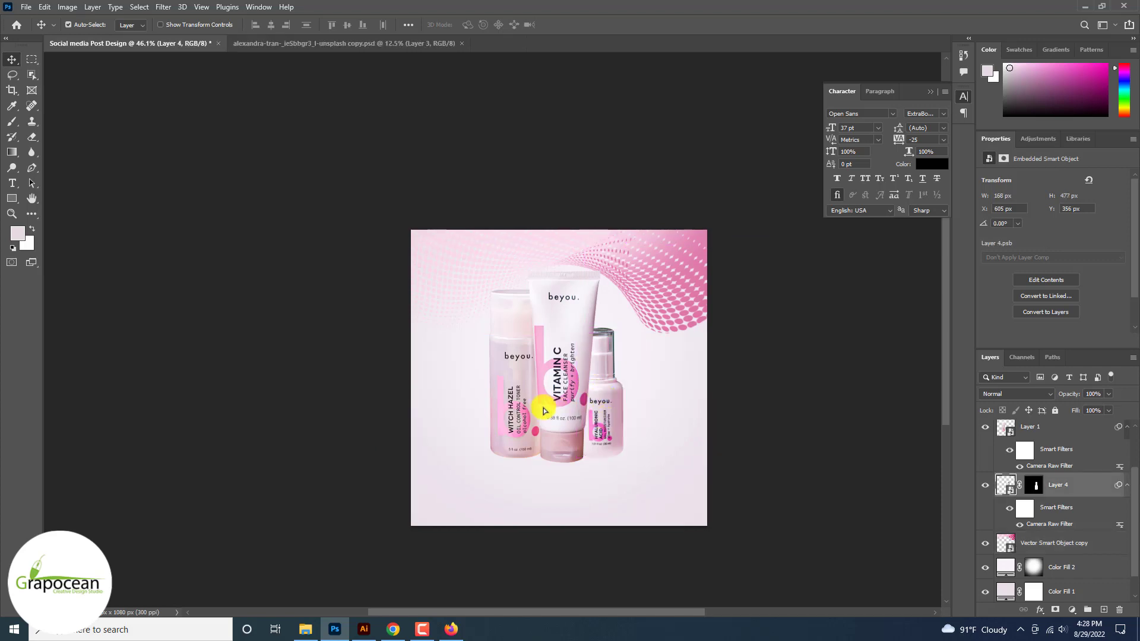
{"action": "left_click_drag", "start_coordinate": [554, 415], "coordinate": [621, 443]}
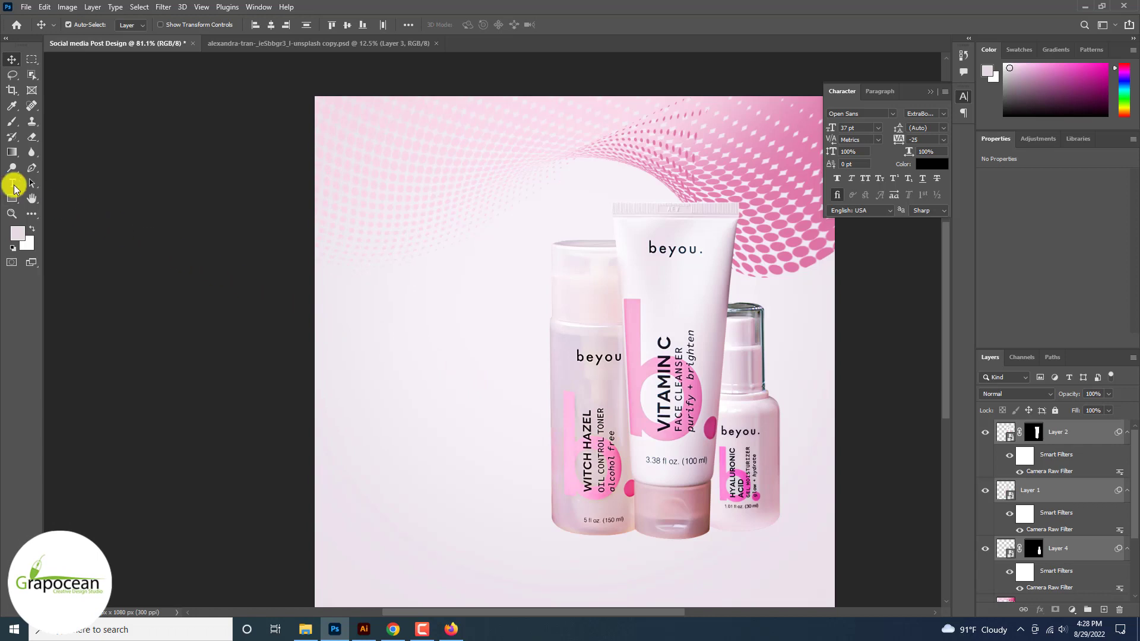
Step: Type the heading 'the exclusive' at upper left and shrink it to 10 pt
{"action": "left_click", "coordinate": [405, 244]}
{"action": "type", "text": "t"}
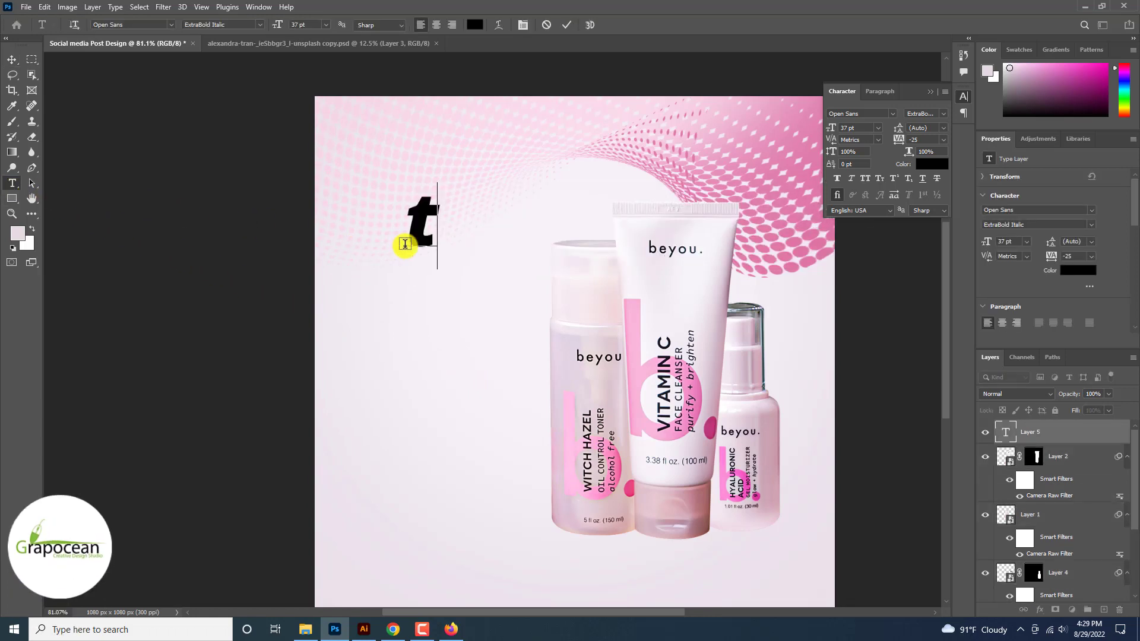
{"action": "type", "text": "he exclus"}
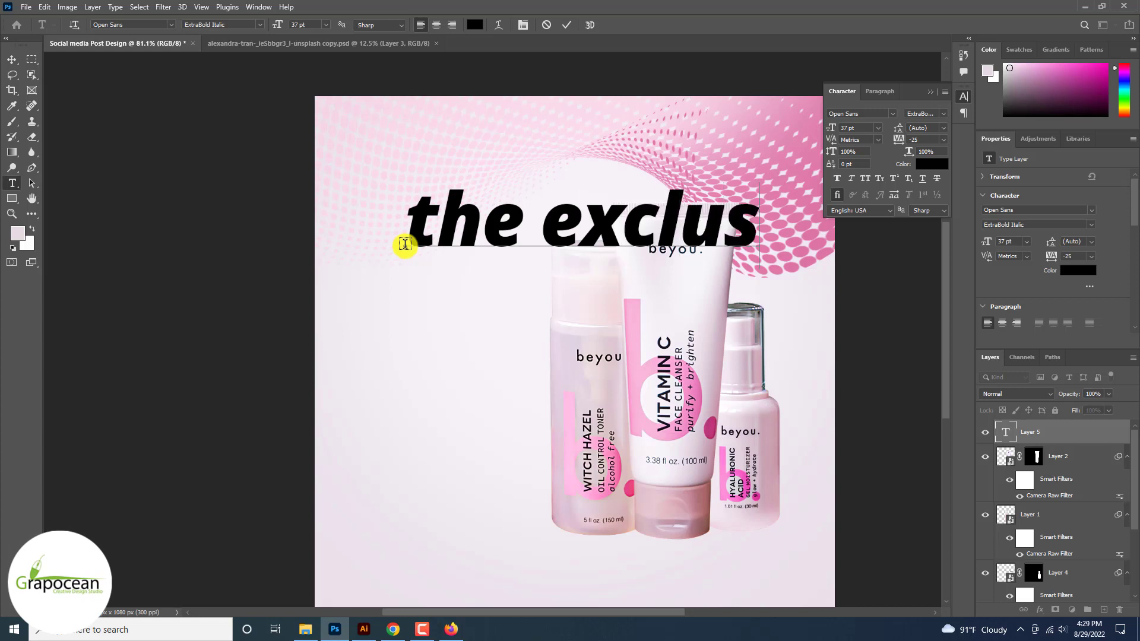
{"action": "type", "text": "ive"}
{"action": "key", "text": "ctrl+a"}
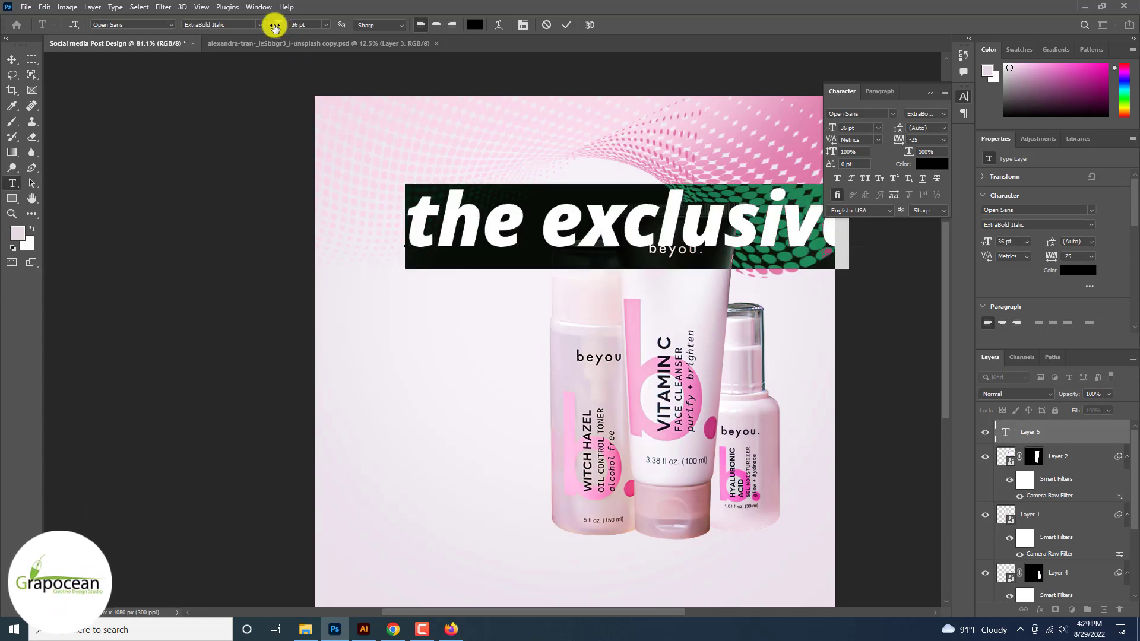
{"action": "left_click_drag", "start_coordinate": [275, 27], "coordinate": [265, 28]}
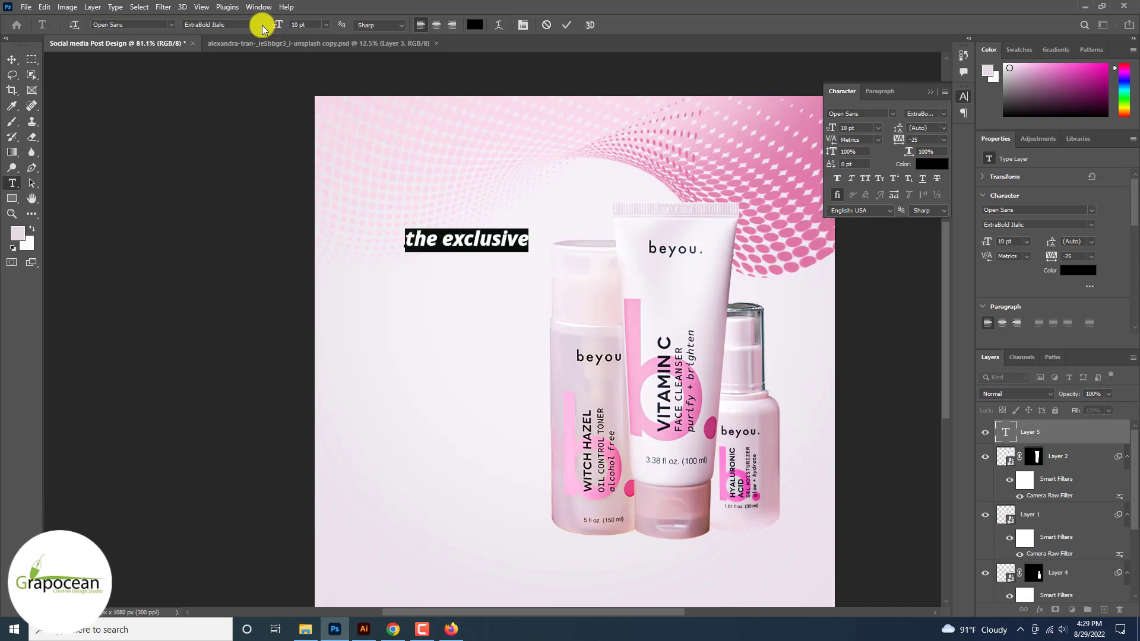
Step: Set the 'the exclusive' font style to Open Sans Bold Italic
{"action": "left_click", "coordinate": [262, 28]}
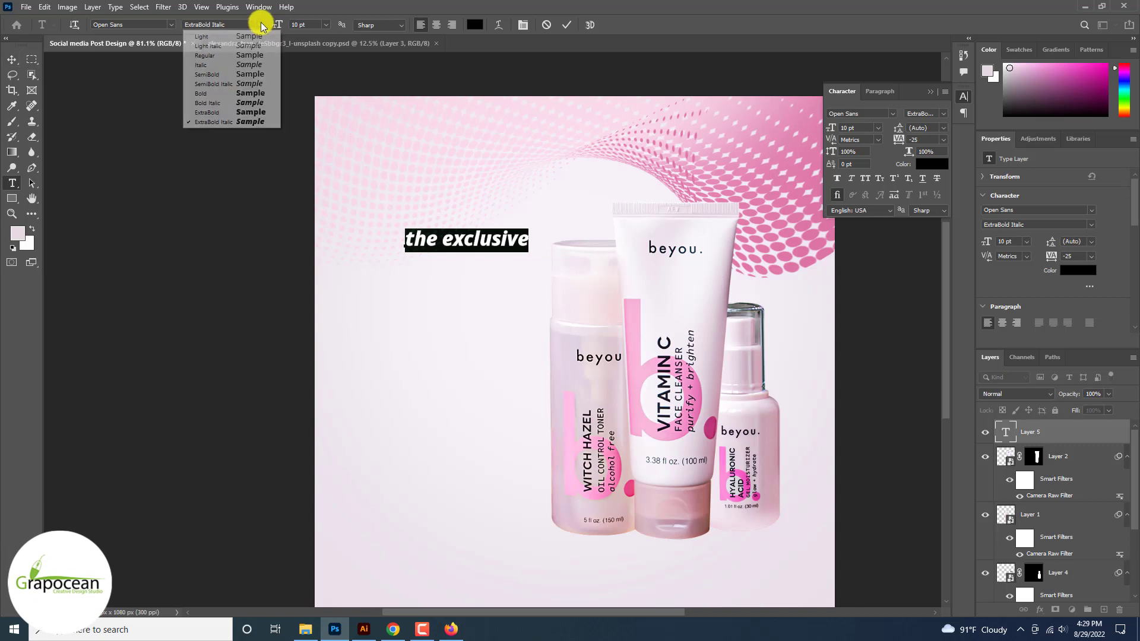
{"action": "left_click", "coordinate": [239, 76]}
{"action": "left_click", "coordinate": [262, 28]}
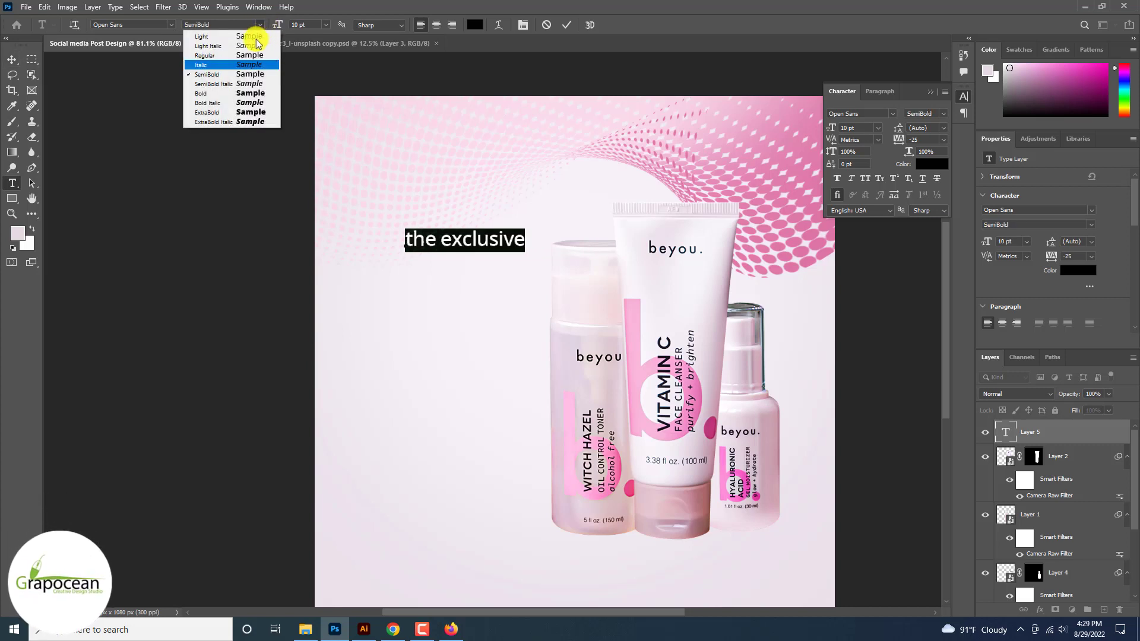
{"action": "left_click", "coordinate": [247, 66]}
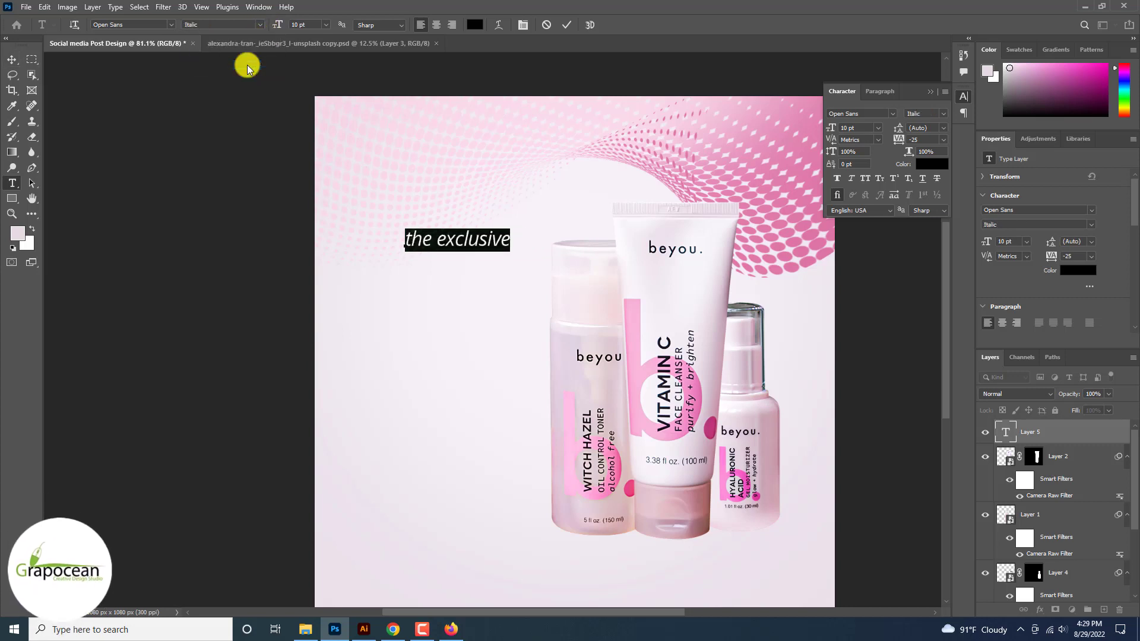
{"action": "left_click", "coordinate": [262, 30]}
{"action": "left_click", "coordinate": [243, 95]}
{"action": "left_click", "coordinate": [260, 24]}
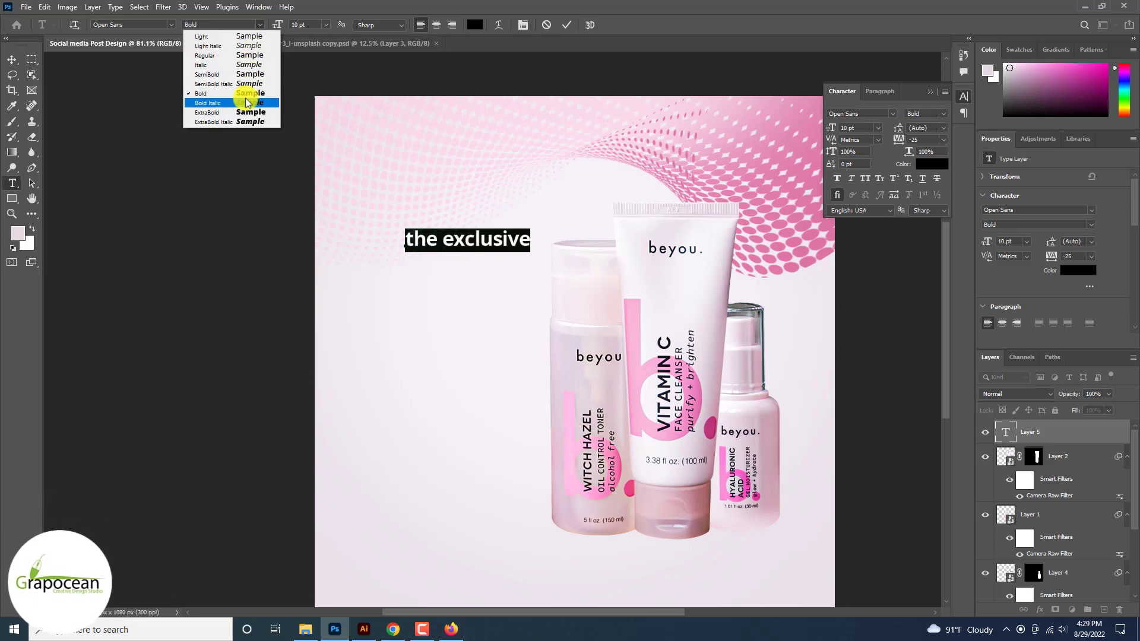
{"action": "left_click", "coordinate": [247, 102]}
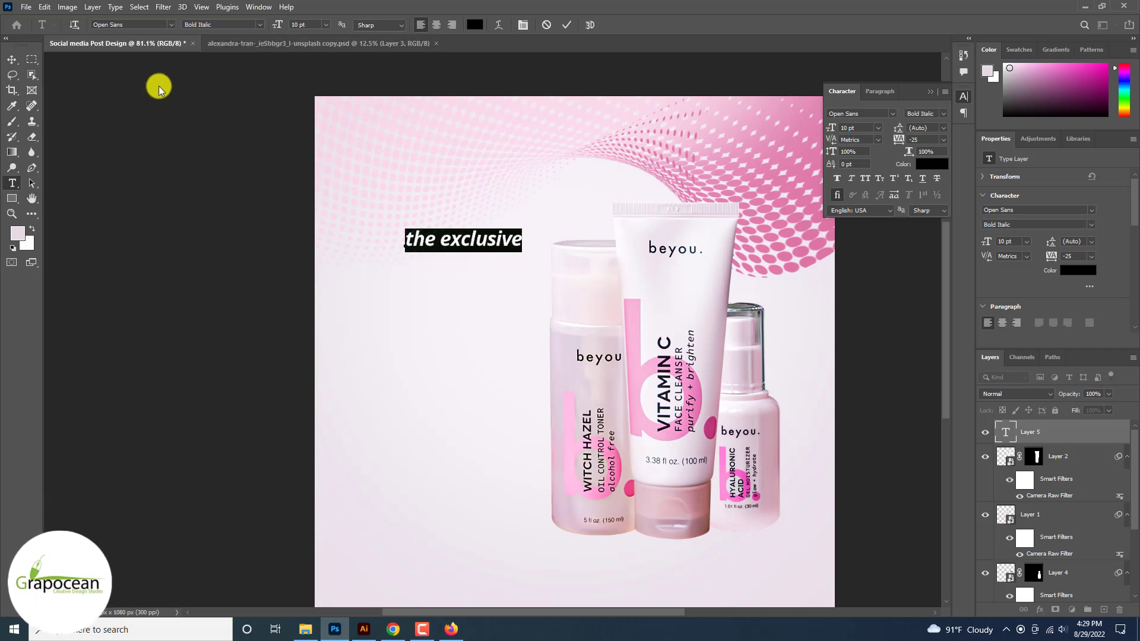
Step: Type 'Beauty Products' in Big Shoulders Display ExtraBold at a much larger size
{"action": "left_click", "coordinate": [12, 183]}
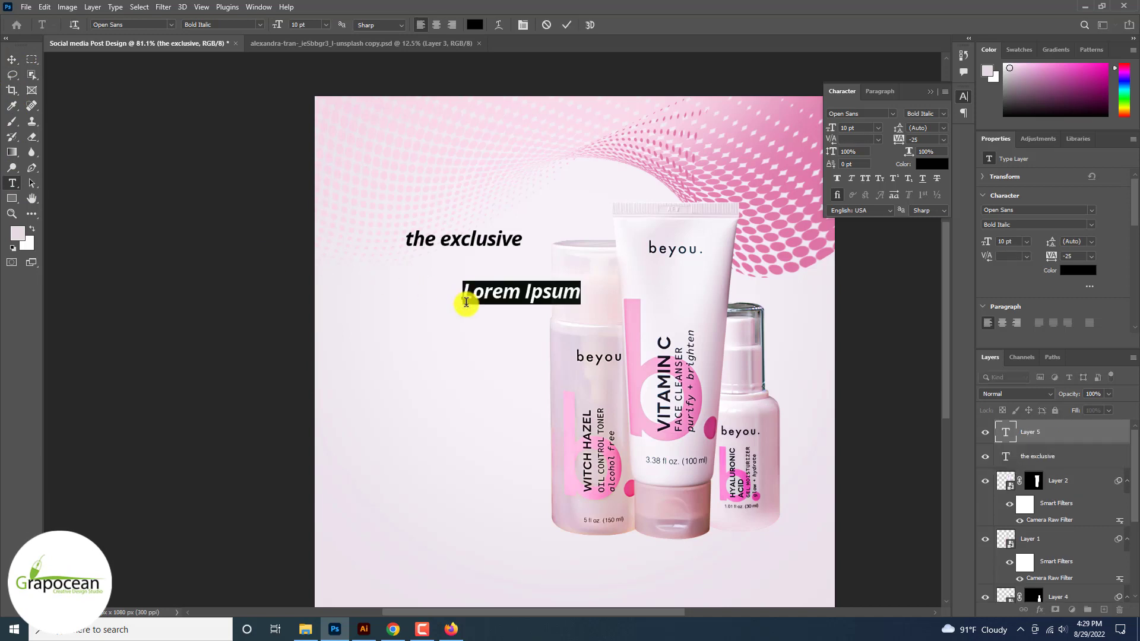
{"action": "key", "text": "BackSpace"}
{"action": "type", "text": "Beauty"}
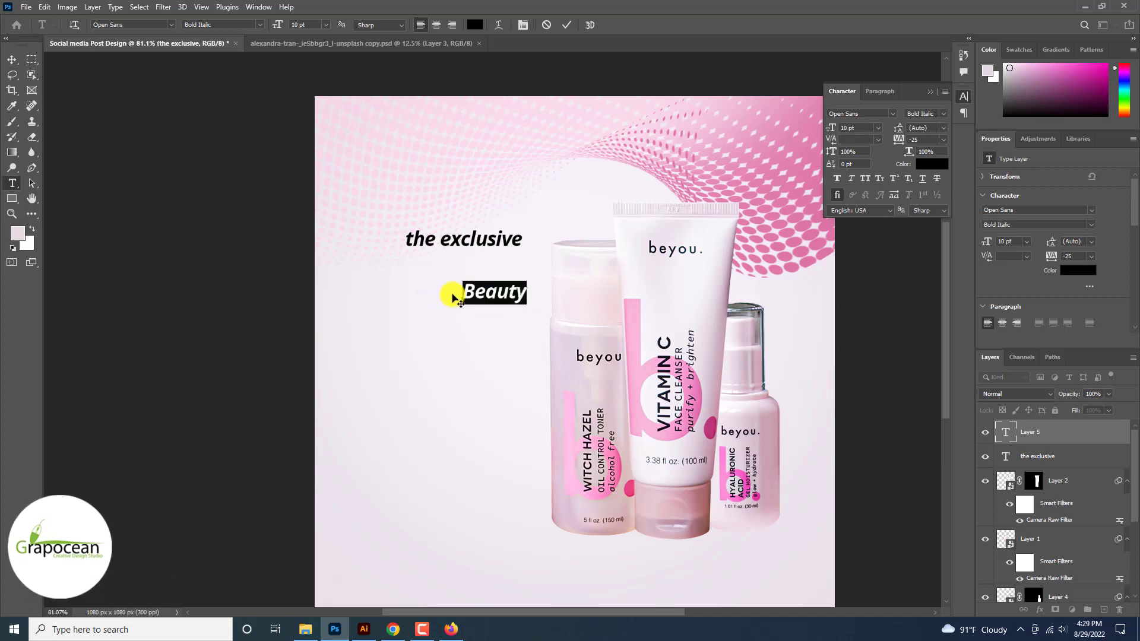
{"action": "type", "text": "P"}
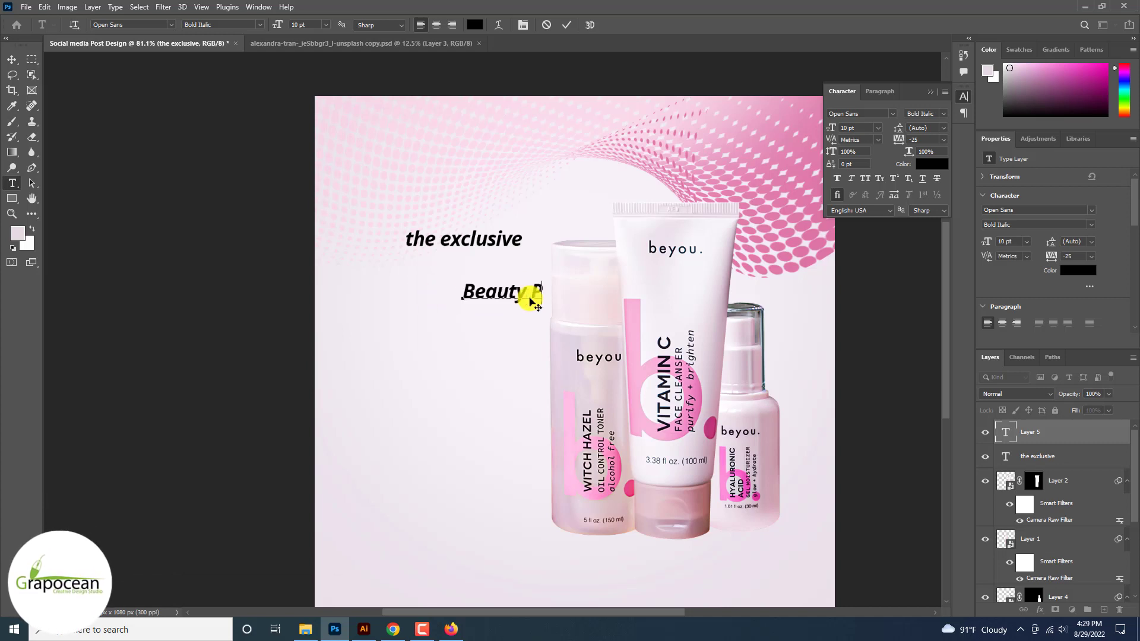
{"action": "type", "text": "roducts"}
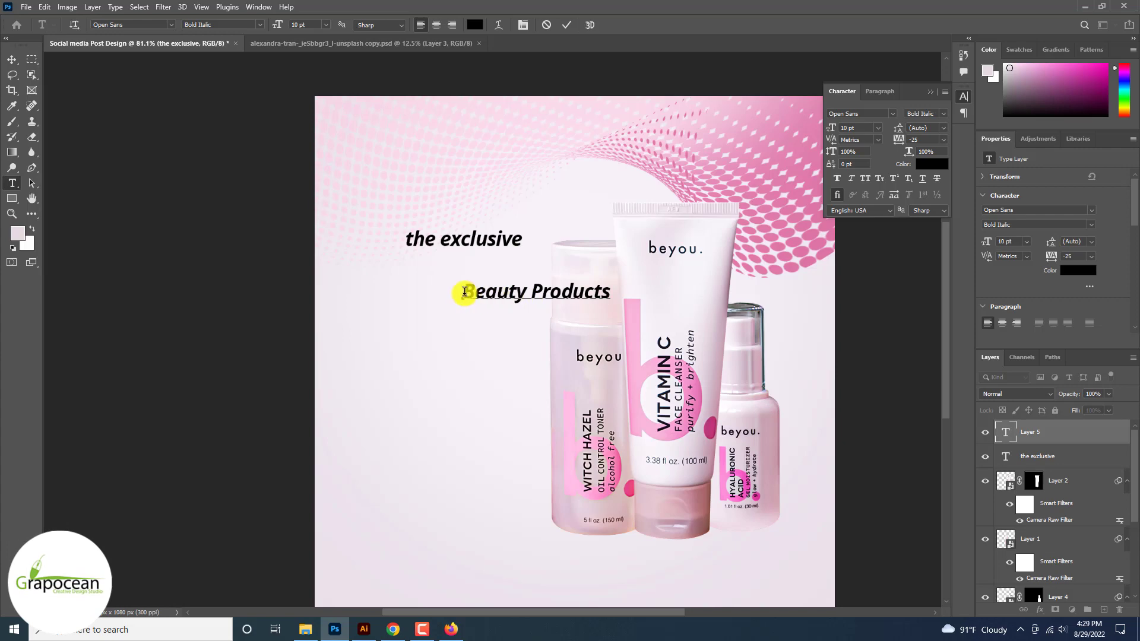
{"action": "left_click", "coordinate": [171, 25]}
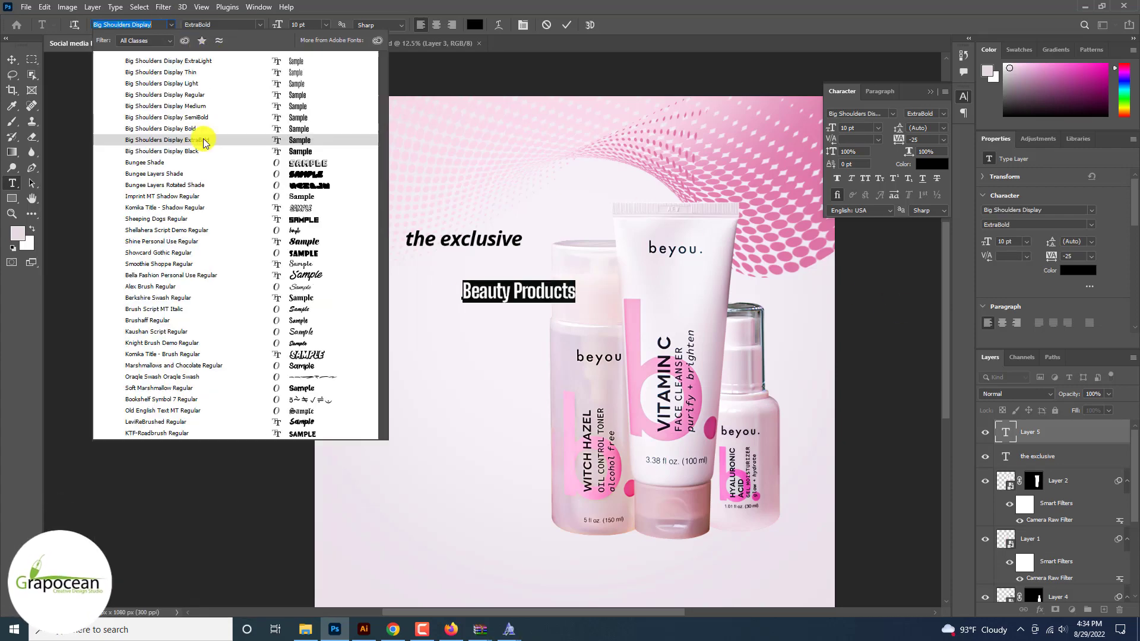
{"action": "left_click", "coordinate": [203, 141]}
{"action": "left_click_drag", "start_coordinate": [278, 26], "coordinate": [291, 27]}
{"action": "left_click", "coordinate": [12, 60]}
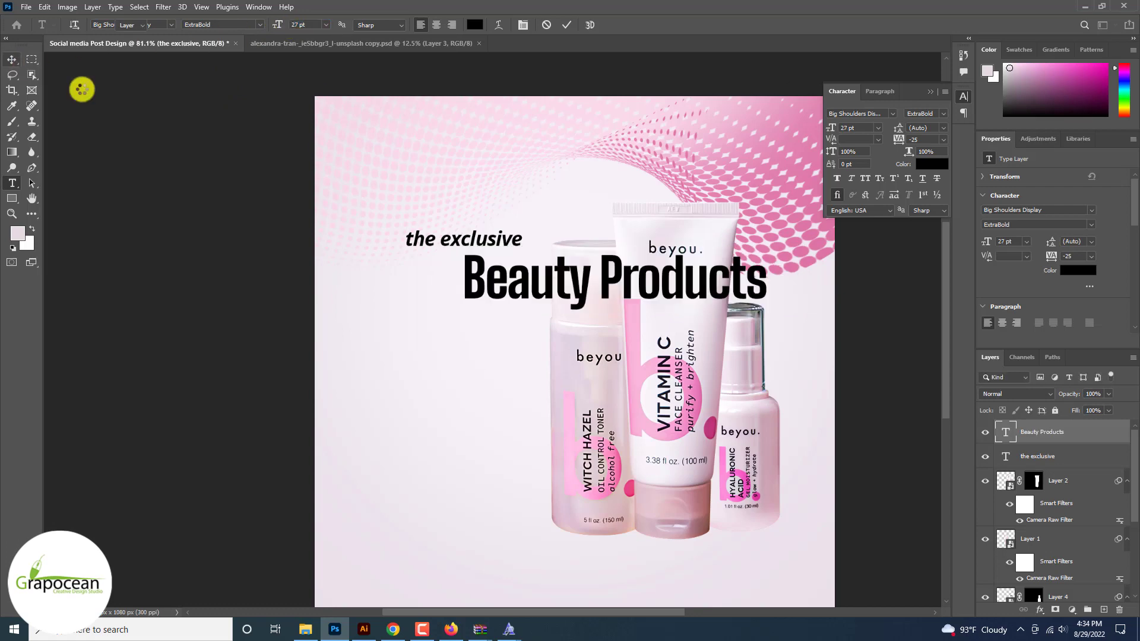
Step: Place 'Beauty Products' under 'the exclusive', then scale both headings down to the top-left
{"action": "left_click_drag", "start_coordinate": [584, 291], "coordinate": [482, 178]}
{"action": "scroll", "coordinate": [526, 291], "scroll_direction": "down", "scroll_amount": 4}
{"action": "scroll", "coordinate": [526, 291], "scroll_direction": "up", "scroll_amount": 4}
{"action": "scroll", "coordinate": [525, 294], "scroll_direction": "up", "scroll_amount": 1}
{"action": "left_click", "coordinate": [520, 276], "text": "shift"}
{"action": "scroll", "coordinate": [479, 219], "scroll_direction": "down", "scroll_amount": 4}
{"action": "key", "text": "ctrl+t"}
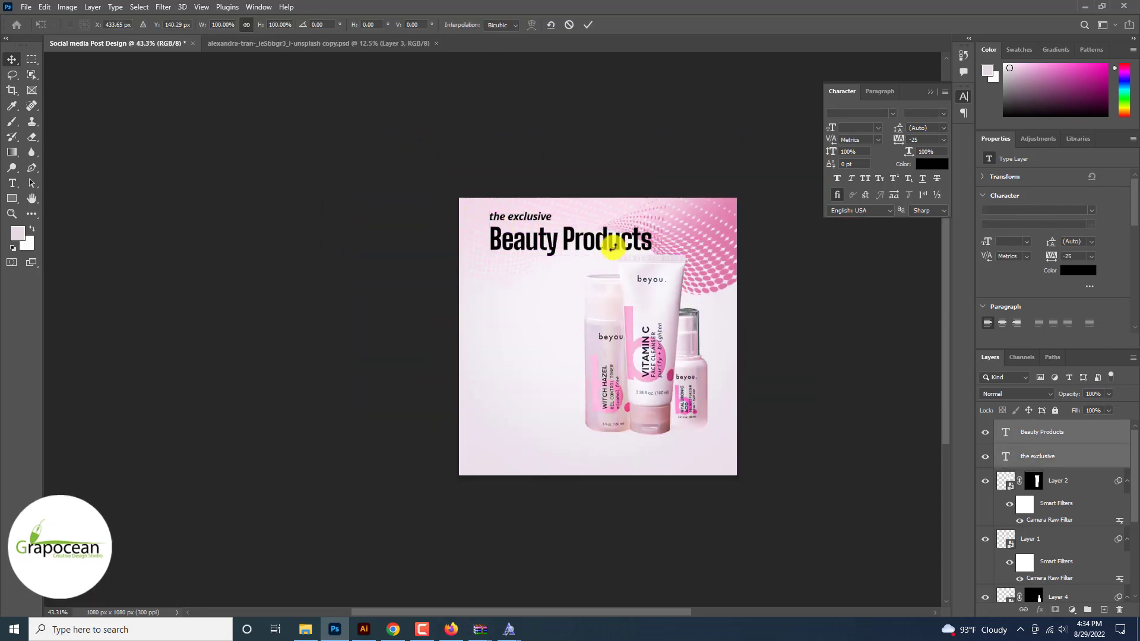
{"action": "left_click_drag", "start_coordinate": [652, 254], "coordinate": [545, 256]}
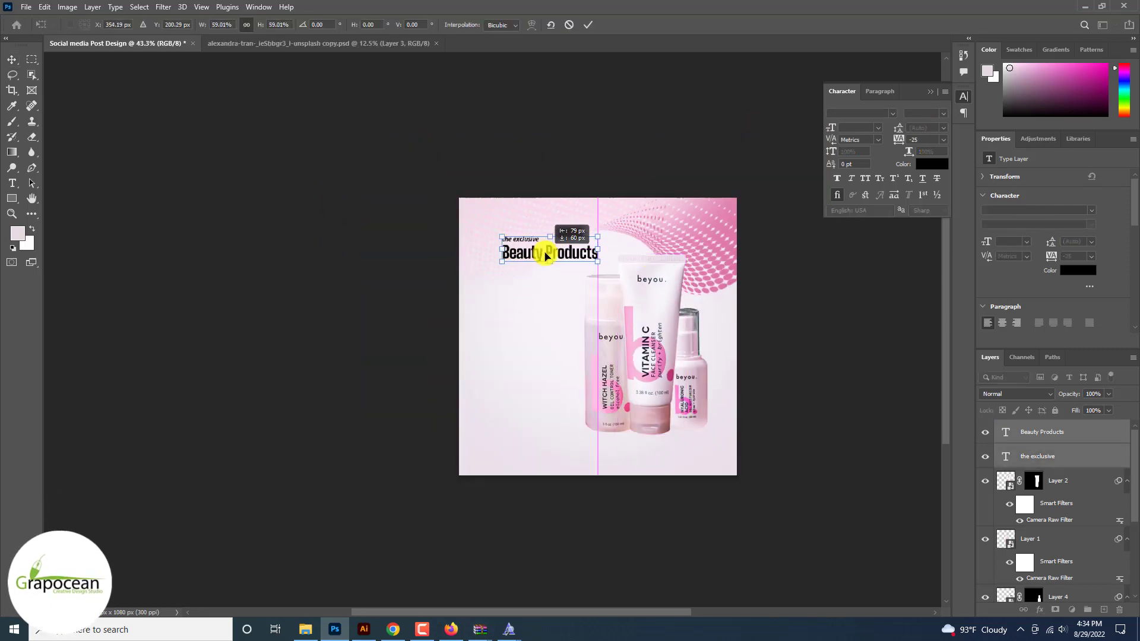
{"action": "key", "text": "Return"}
{"action": "key", "text": "ctrl+plus"}
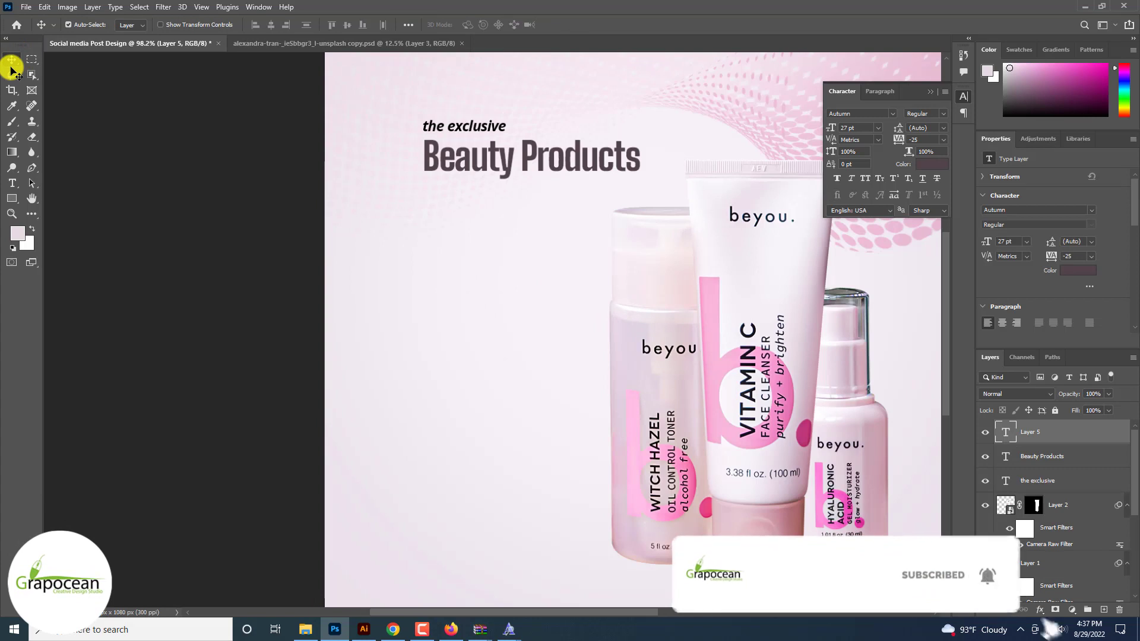
Step: Add a 'Good' heading in Big Shoulders Display Bold, nudged up and left
{"action": "left_click", "coordinate": [13, 182]}
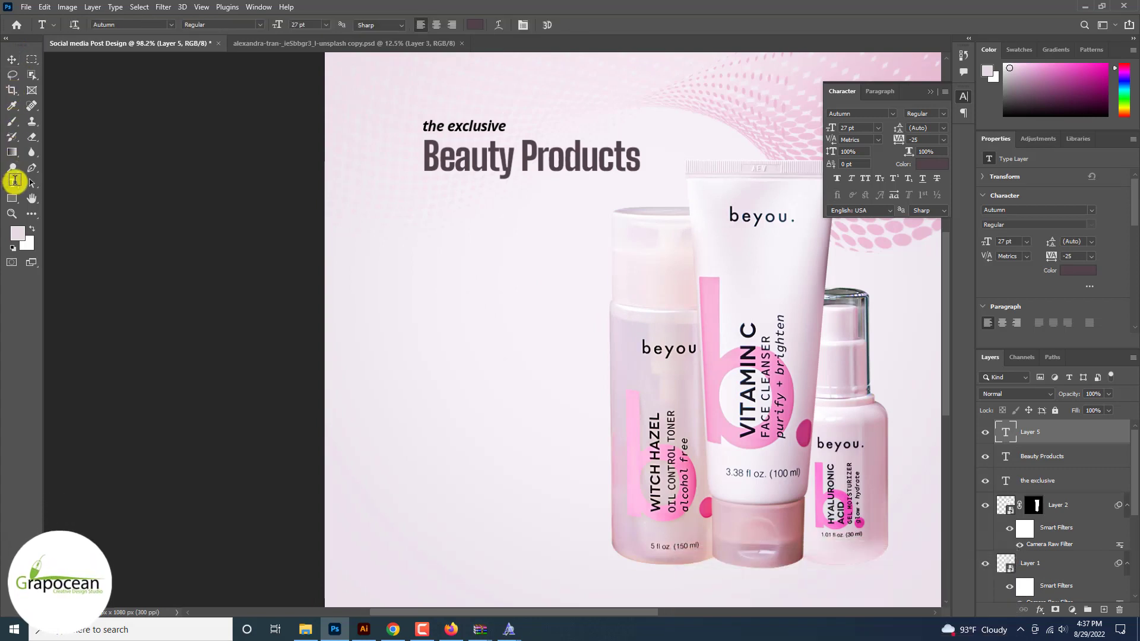
{"action": "left_click", "coordinate": [442, 279]}
{"action": "type", "text": "Good"}
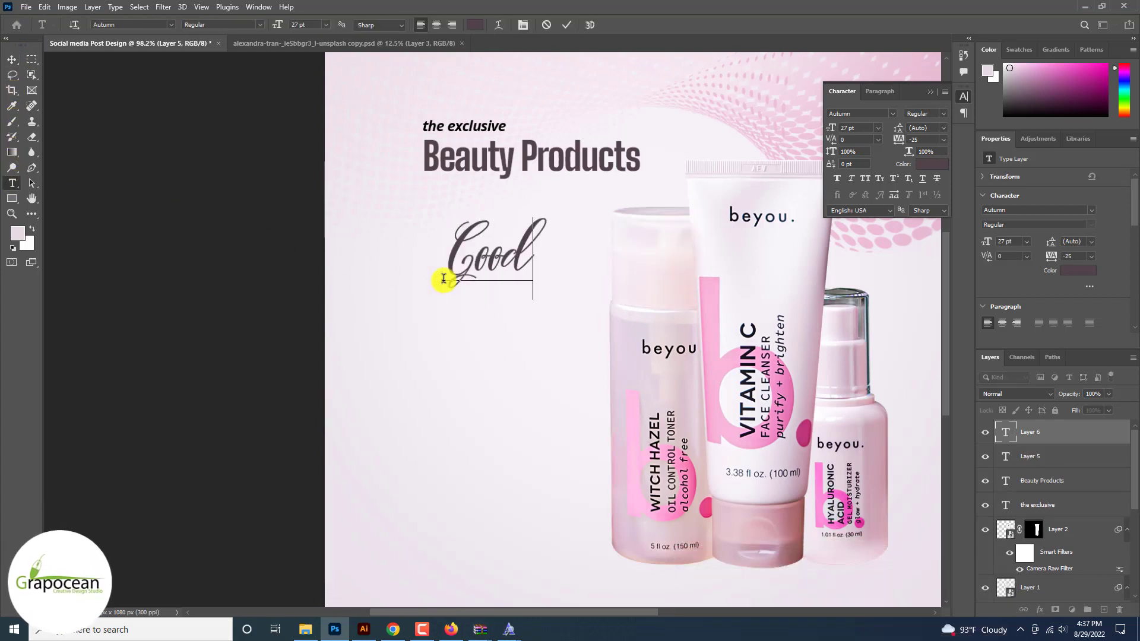
{"action": "left_click_drag", "start_coordinate": [446, 274], "coordinate": [695, 262]}
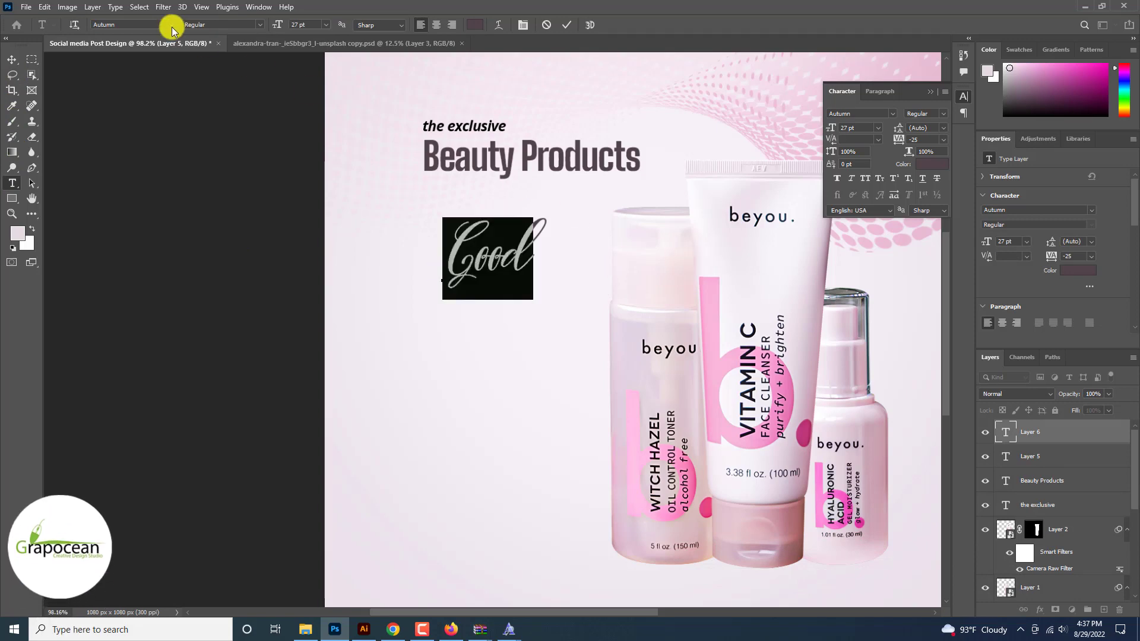
{"action": "left_click", "coordinate": [169, 24]}
{"action": "key", "text": "Down"}
{"action": "key", "text": "Down"}
{"action": "key", "text": "Down"}
{"action": "key", "text": "Up"}
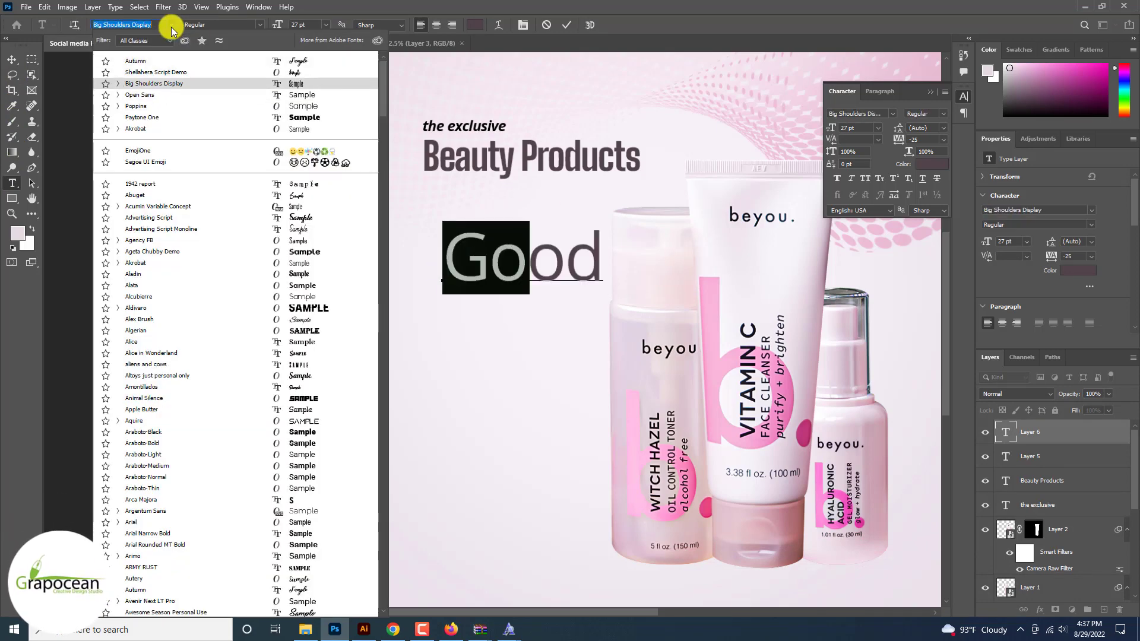
{"action": "left_click", "coordinate": [311, 86]}
{"action": "left_click", "coordinate": [260, 25]}
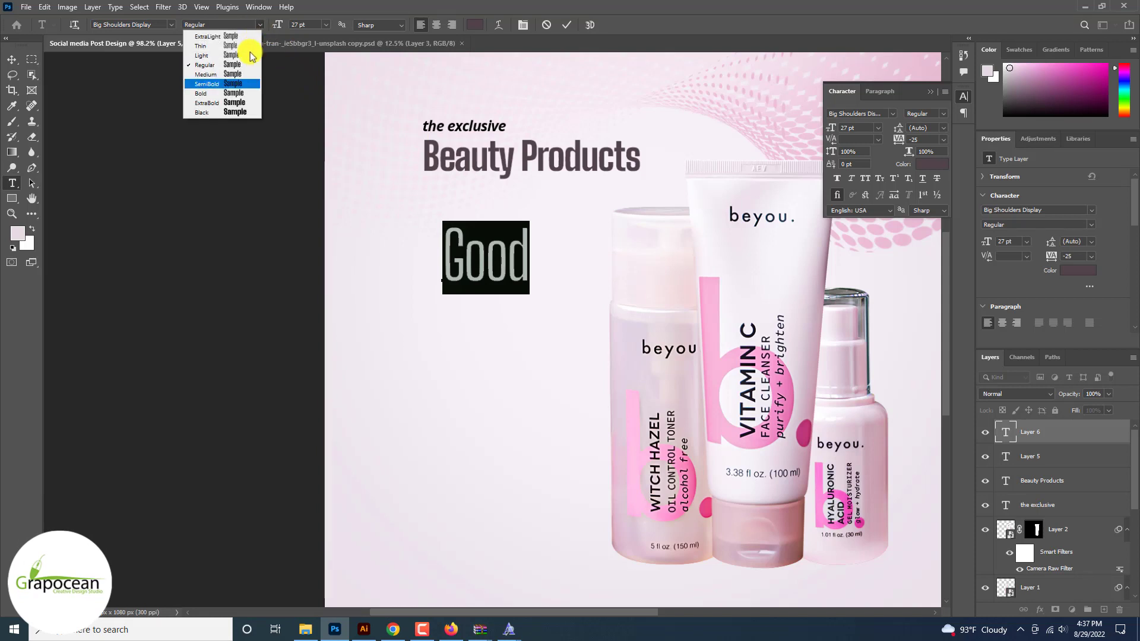
{"action": "left_click", "coordinate": [240, 94]}
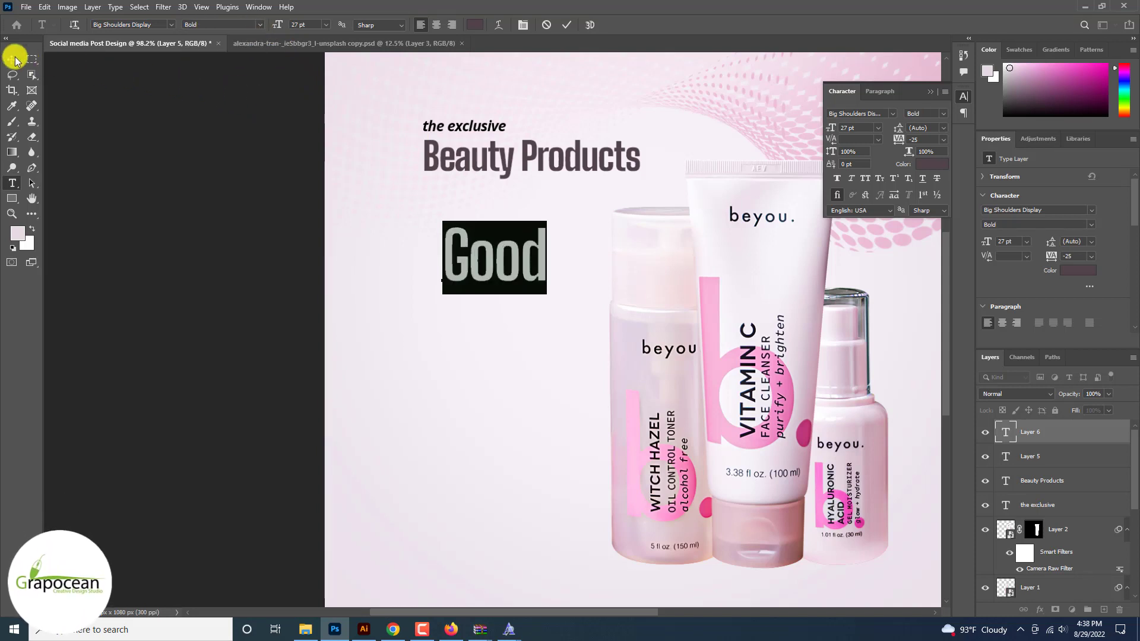
{"action": "left_click", "coordinate": [13, 59]}
{"action": "mouse_move", "coordinate": [484, 276]}
{"action": "left_mouse_down"}
{"action": "mouse_move", "coordinate": [463, 263]}
{"action": "mouse_move", "coordinate": [465, 273]}
{"action": "left_mouse_up"}
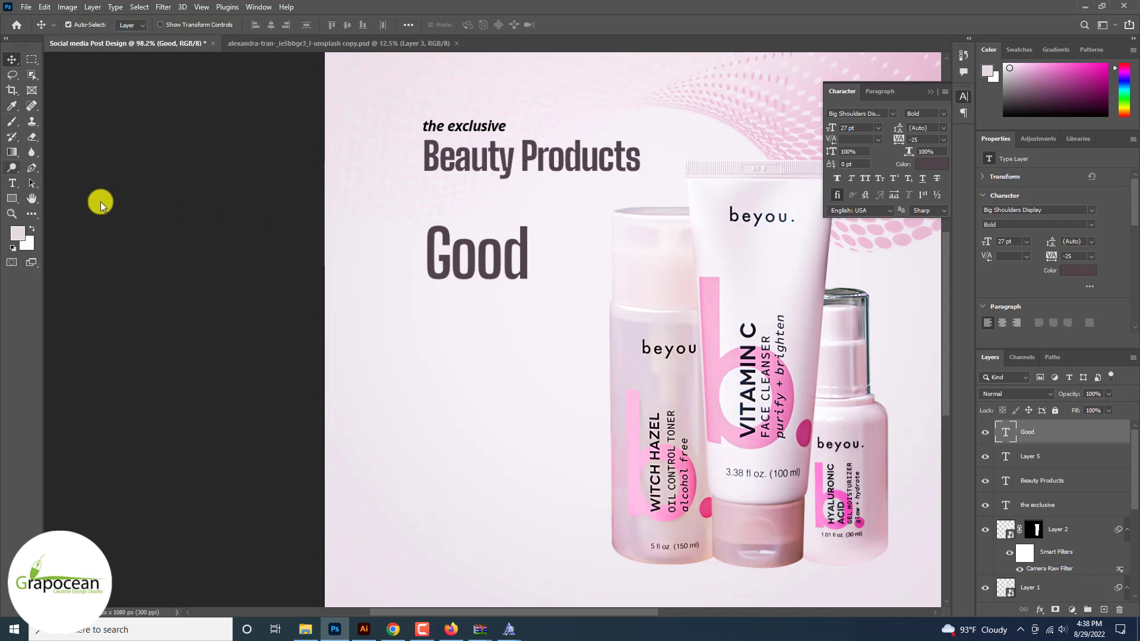
Step: Add 'Trusted products' beneath Good in the Carolina Mountains Personal Use script font
{"action": "key", "text": "t"}
{"action": "left_click", "coordinate": [455, 337]}
{"action": "key", "text": "BackSpace"}
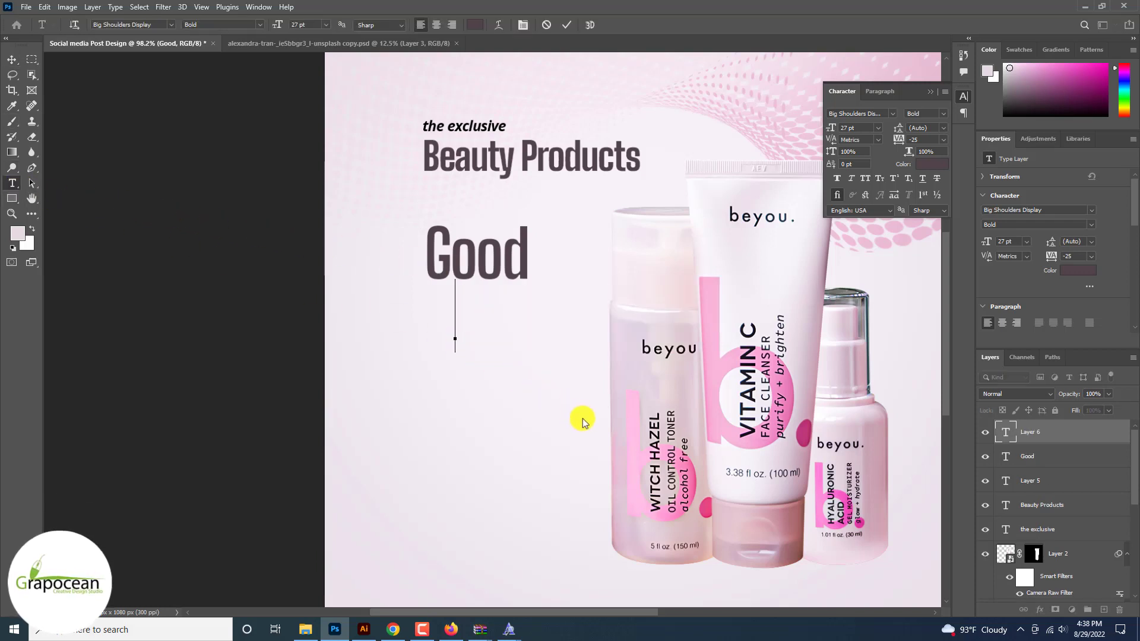
{"action": "type", "text": "Tru"}
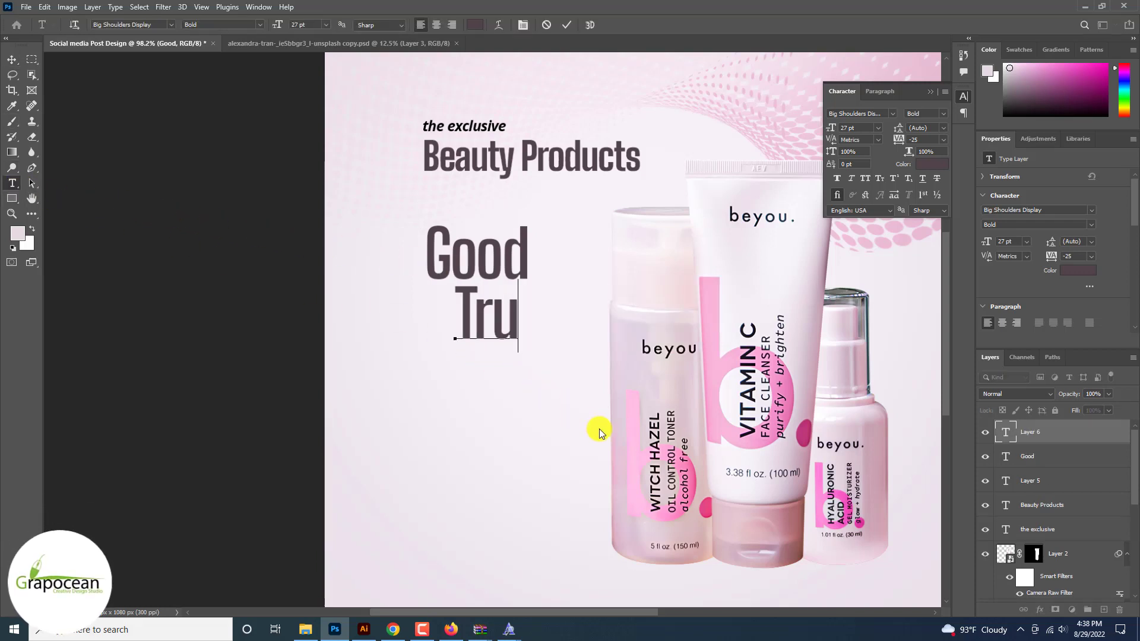
{"action": "type", "text": "sted product"}
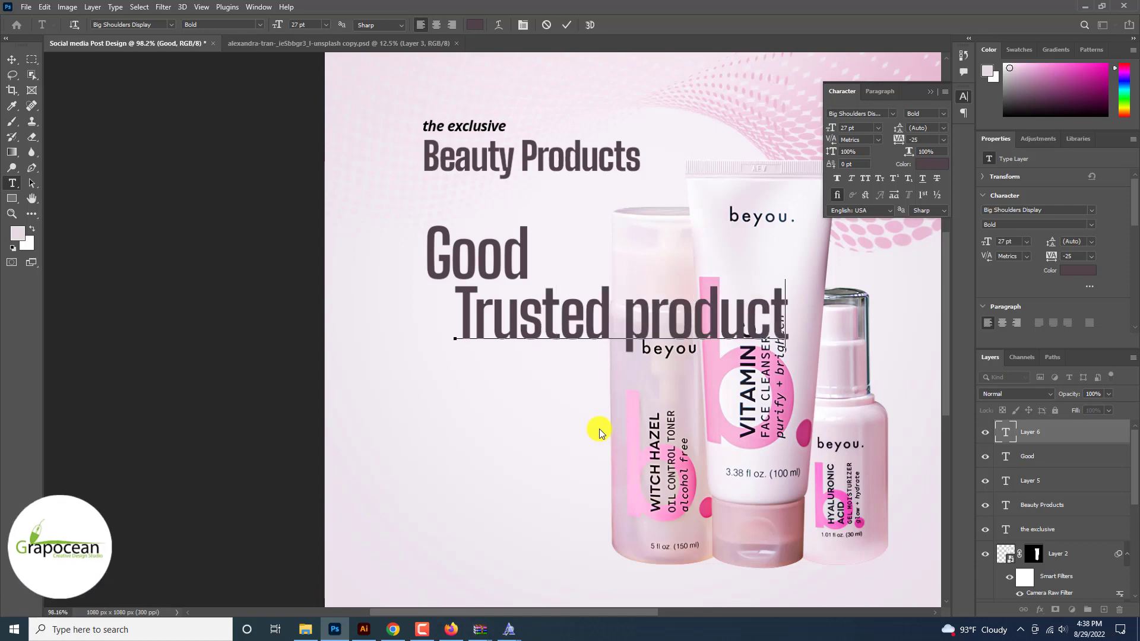
{"action": "type", "text": "s"}
{"action": "left_click_drag", "start_coordinate": [809, 314], "coordinate": [313, 219]}
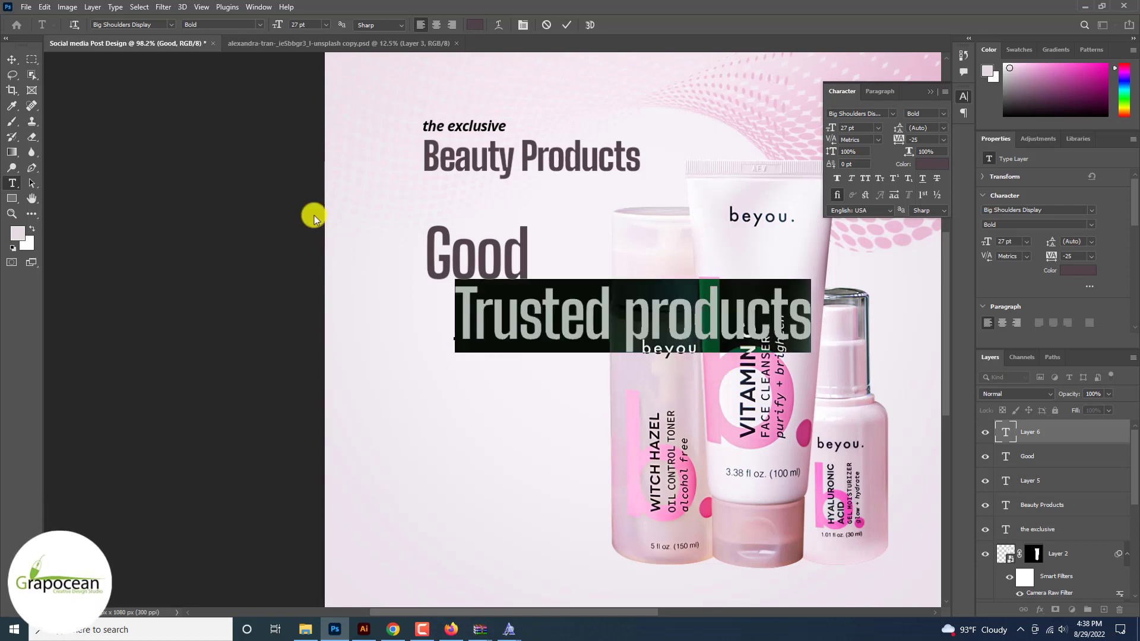
{"action": "left_click", "coordinate": [172, 25]}
{"action": "key", "text": "Down"}
{"action": "key", "text": "Down"}
{"action": "key", "text": "Down"}
{"action": "key", "text": "Down"}
{"action": "key", "text": "Down"}
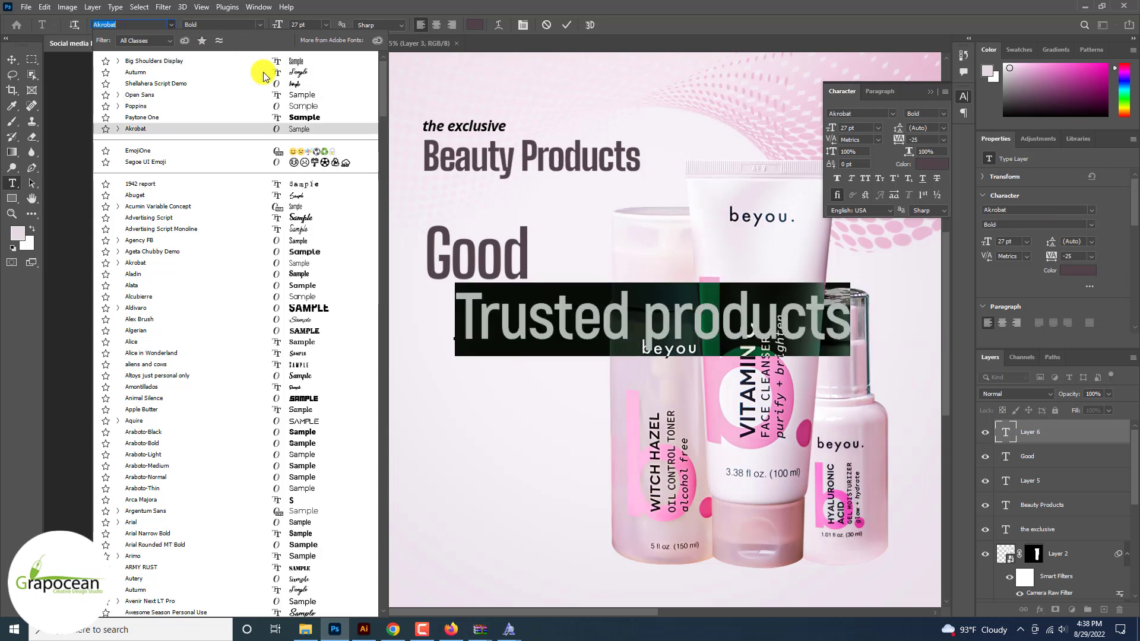
{"action": "key", "text": "Down"}
{"action": "key", "text": "Down"}
{"action": "key", "text": "Down"}
{"action": "key", "text": "Down"}
{"action": "key", "text": "Down"}
{"action": "key", "text": "Down"}
{"action": "key", "text": "Down"}
{"action": "key", "text": "Down"}
{"action": "key", "text": "Down"}
{"action": "key", "text": "Down"}
{"action": "key", "text": "Down"}
{"action": "key", "text": "Down"}
{"action": "key", "text": "Down"}
{"action": "key", "text": "Down"}
{"action": "key", "text": "Down"}
{"action": "key", "text": "Down"}
{"action": "key", "text": "Down"}
{"action": "key", "text": "Down"}
{"action": "key", "text": "Down"}
{"action": "key", "text": "Down"}
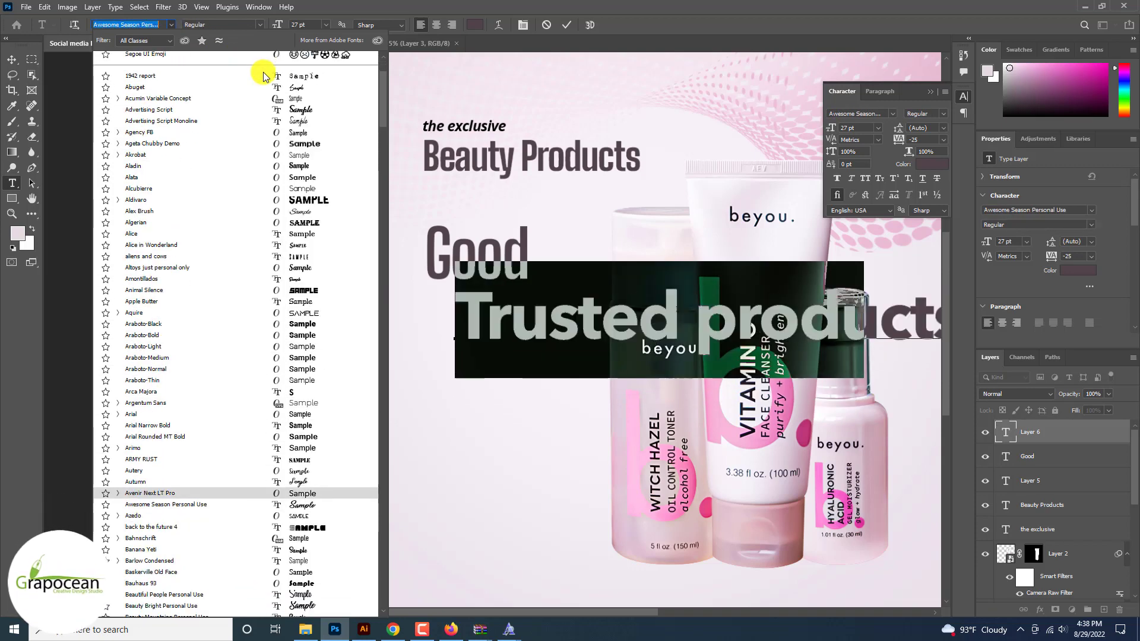
{"action": "key", "text": "Down"}
{"action": "key", "text": "Down"}
{"action": "key", "text": "Down"}
{"action": "key", "text": "Down"}
{"action": "key", "text": "Down"}
{"action": "key", "text": "Down"}
{"action": "key", "text": "Down"}
{"action": "key", "text": "Down"}
{"action": "key", "text": "Down"}
{"action": "key", "text": "Down"}
{"action": "key", "text": "Down"}
{"action": "key", "text": "Down"}
{"action": "key", "text": "Down"}
{"action": "key", "text": "Down"}
{"action": "key", "text": "Down"}
{"action": "key", "text": "Down"}
{"action": "key", "text": "Down"}
{"action": "key", "text": "Down"}
{"action": "key", "text": "Down"}
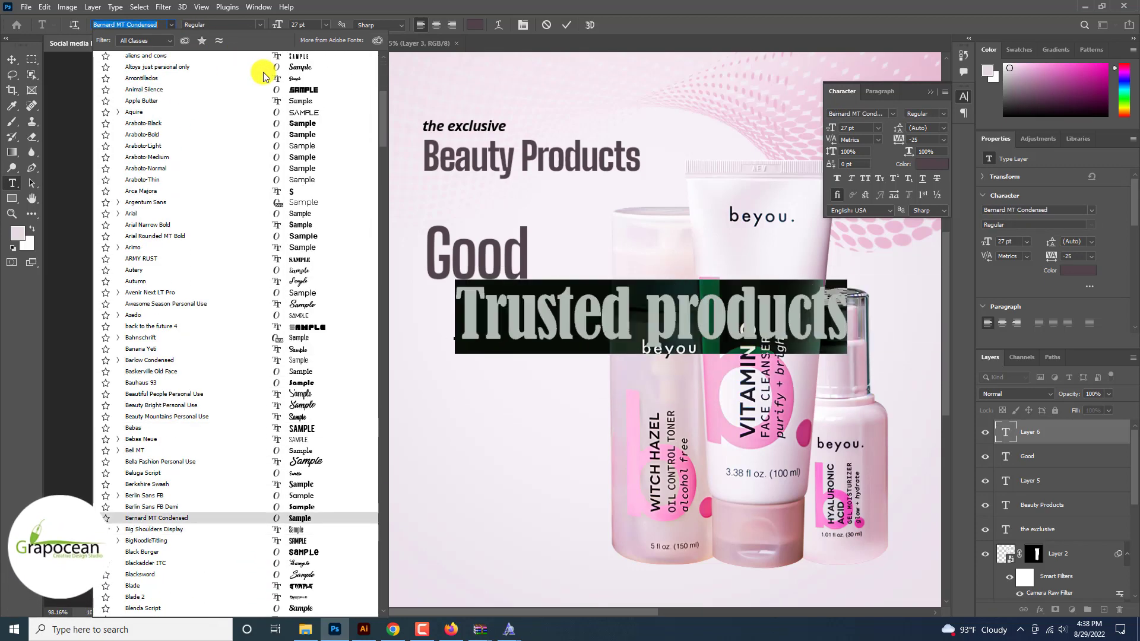
{"action": "key", "text": "Down"}
{"action": "key", "text": "Down"}
{"action": "key", "text": "Down"}
{"action": "key", "text": "Down"}
{"action": "key", "text": "Down"}
{"action": "key", "text": "Down"}
{"action": "key", "text": "Down"}
{"action": "key", "text": "Down"}
{"action": "key", "text": "Down"}
{"action": "key", "text": "Down"}
{"action": "key", "text": "Down"}
{"action": "key", "text": "Down"}
{"action": "key", "text": "Down"}
{"action": "key", "text": "Down"}
{"action": "key", "text": "Down"}
{"action": "key", "text": "Down"}
{"action": "key", "text": "Down"}
{"action": "key", "text": "Down"}
{"action": "key", "text": "Down"}
{"action": "key", "text": "Down"}
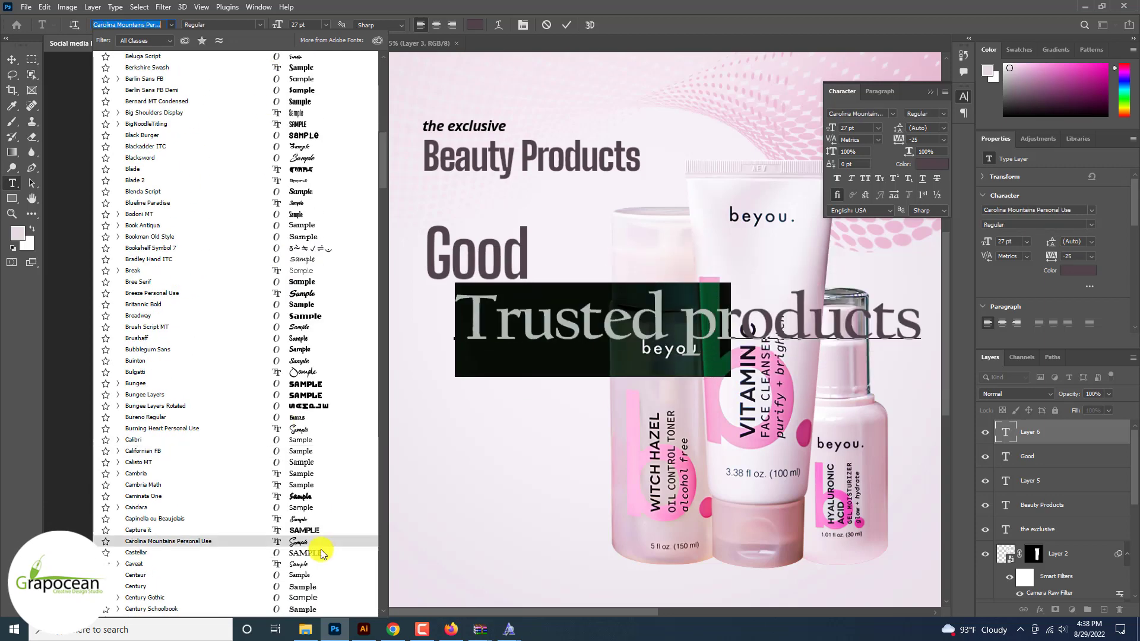
{"action": "key", "text": "Return"}
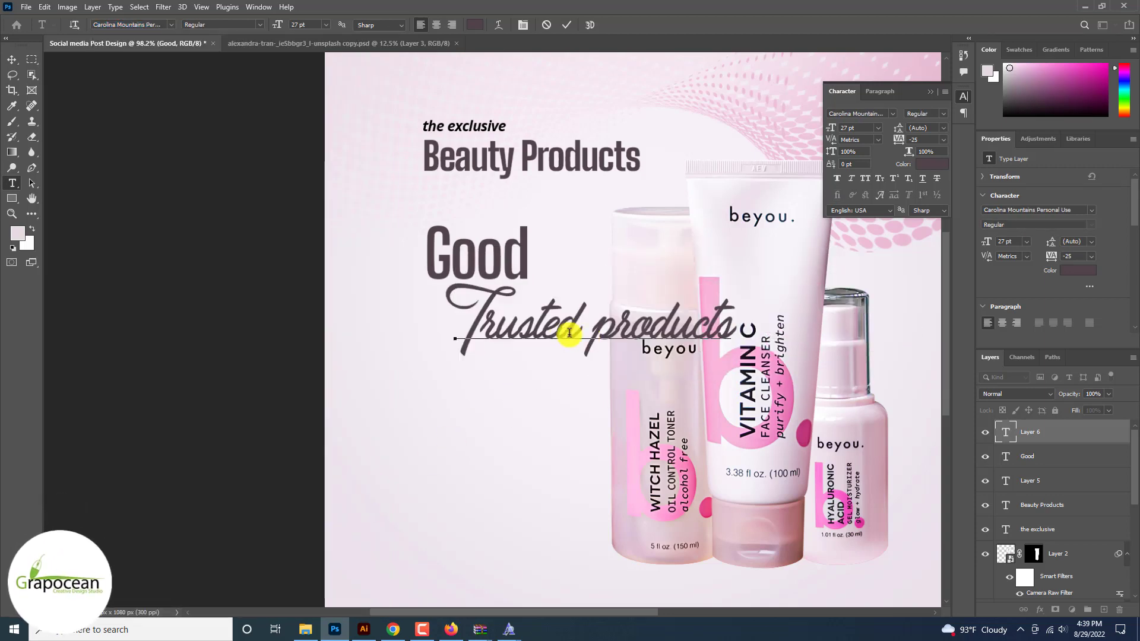
{"action": "left_click_drag", "start_coordinate": [466, 319], "coordinate": [822, 339]}
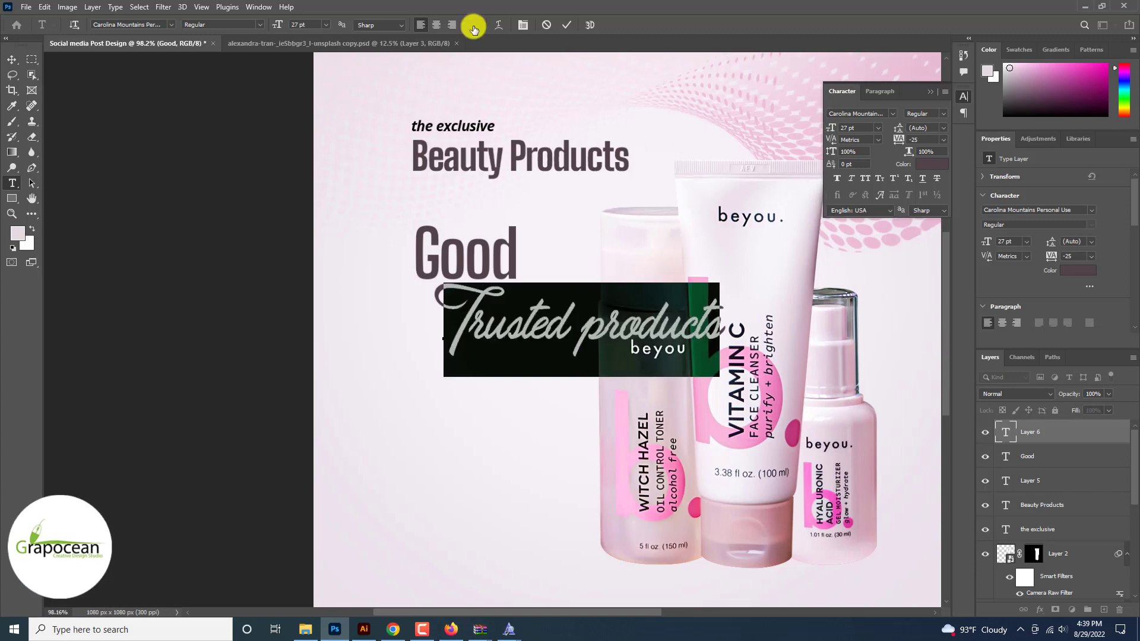
Step: Colour the Trusted script line bright pink ff5ed0, sampled from the tube
{"action": "left_click", "coordinate": [475, 25]}
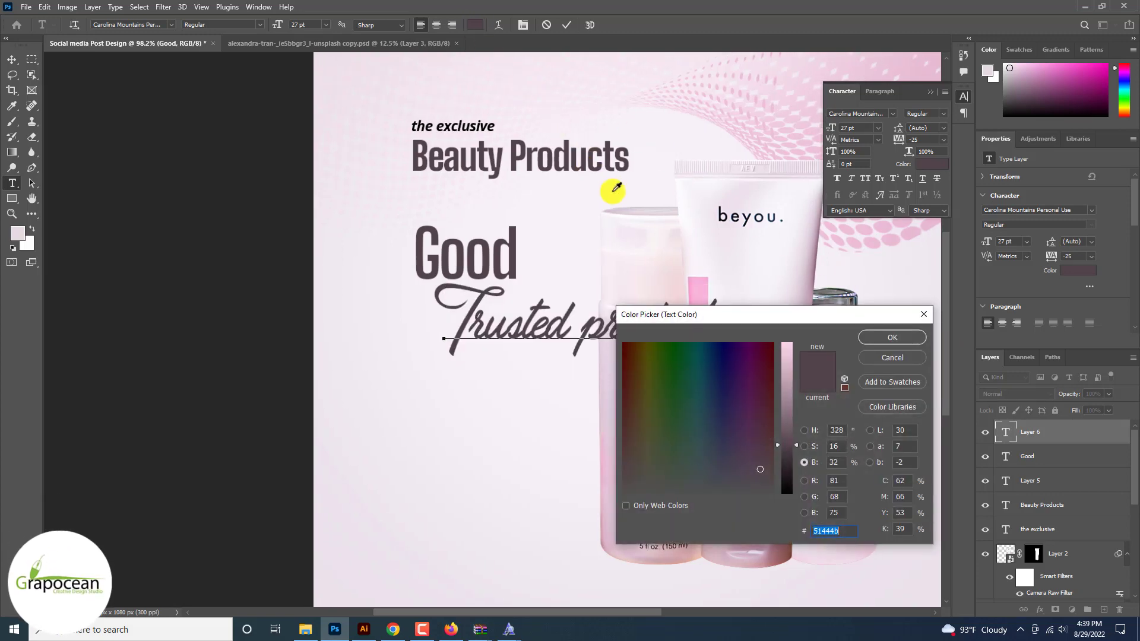
{"action": "left_click", "coordinate": [695, 287]}
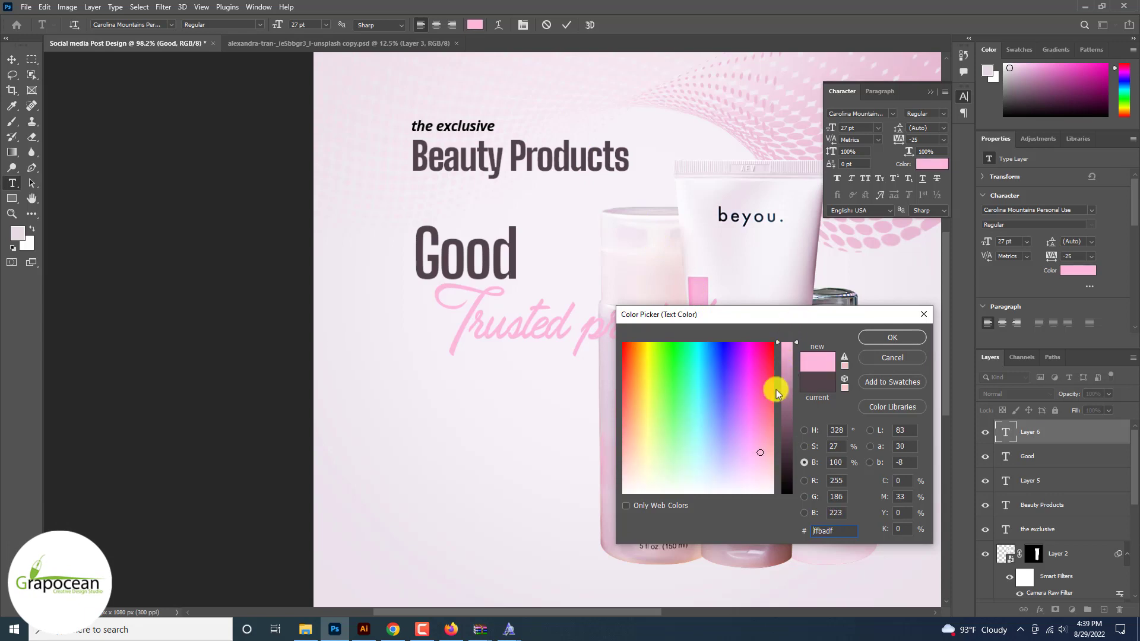
{"action": "left_click_drag", "start_coordinate": [754, 378], "coordinate": [755, 398]}
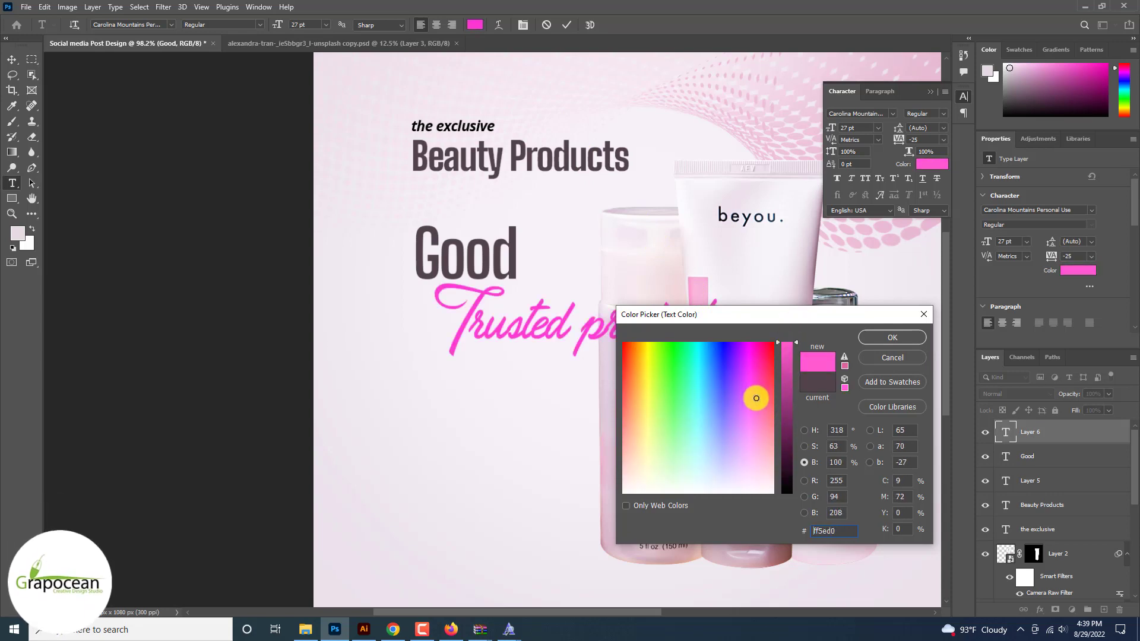
{"action": "left_click", "coordinate": [891, 337]}
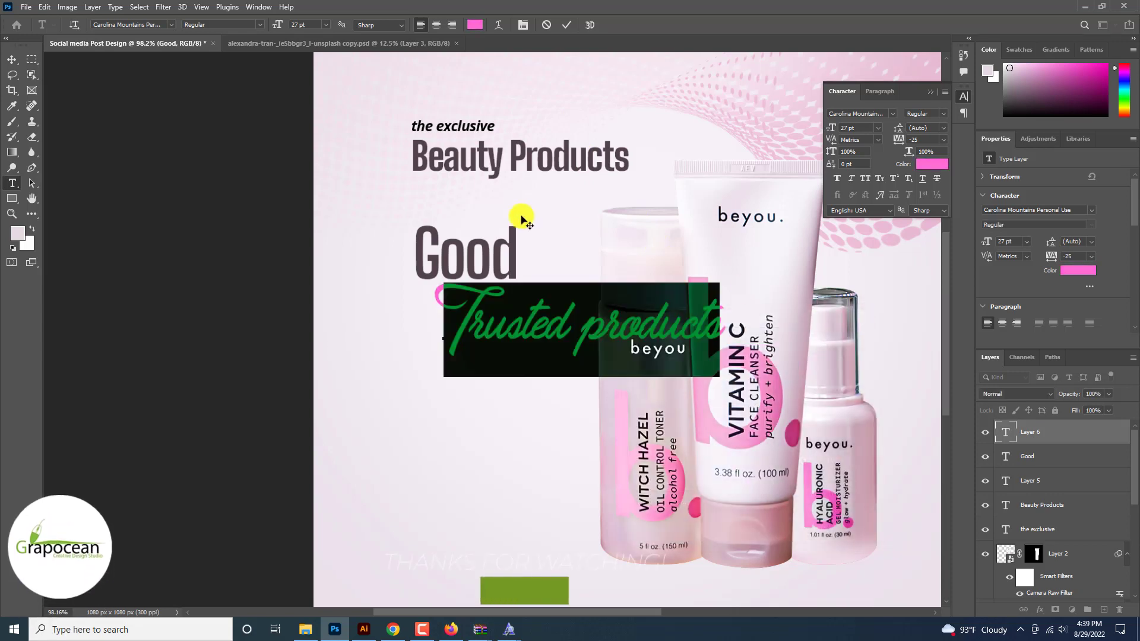
Step: Move the Trusted line left and enlarge the Good heading to about 190%
{"action": "left_click", "coordinate": [12, 60]}
{"action": "left_click_drag", "start_coordinate": [618, 336], "coordinate": [576, 344]}
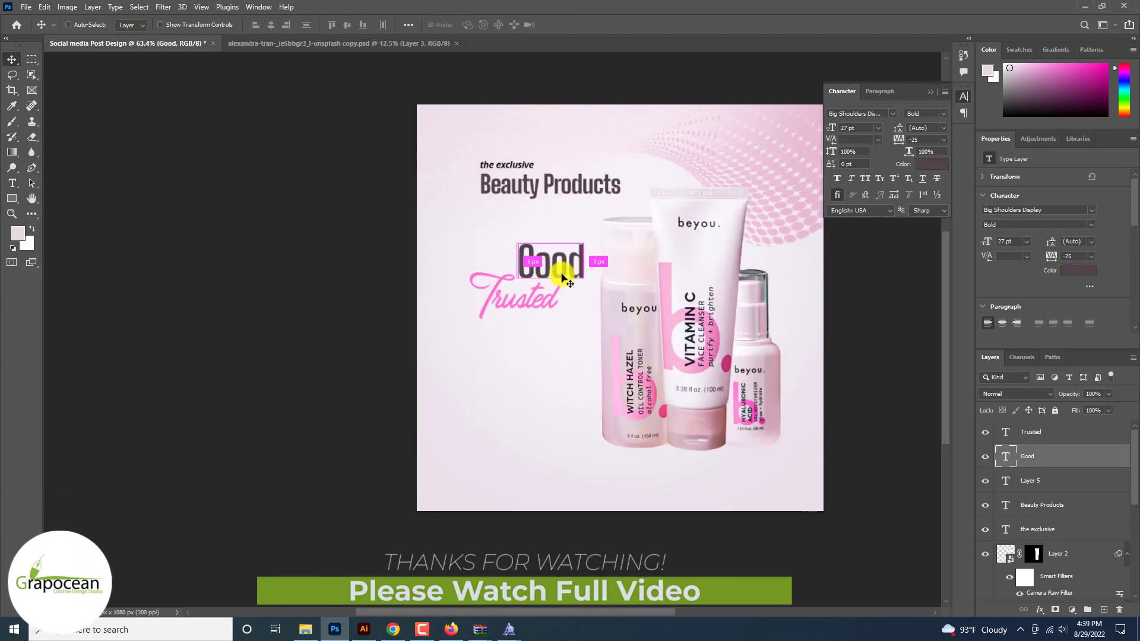
{"action": "key", "text": "ctrl+t"}
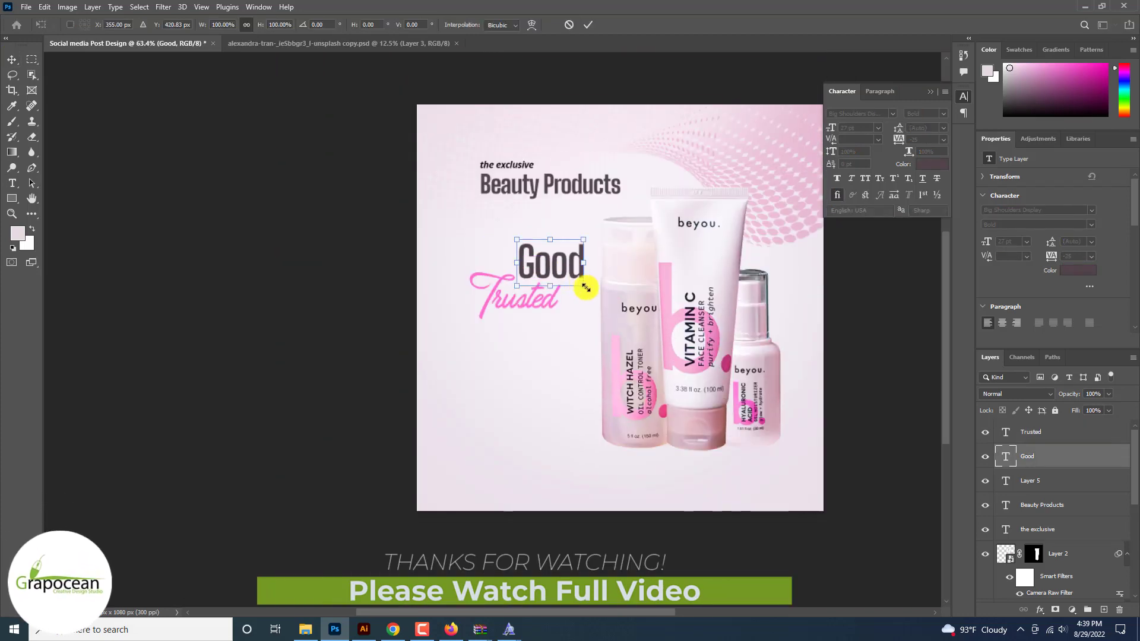
{"action": "mouse_move", "coordinate": [585, 287]}
{"action": "left_mouse_down"}
{"action": "mouse_move", "coordinate": [614, 308]}
{"action": "mouse_move", "coordinate": [548, 266]}
{"action": "mouse_move", "coordinate": [590, 308]}
{"action": "mouse_move", "coordinate": [568, 287]}
{"action": "left_mouse_up"}
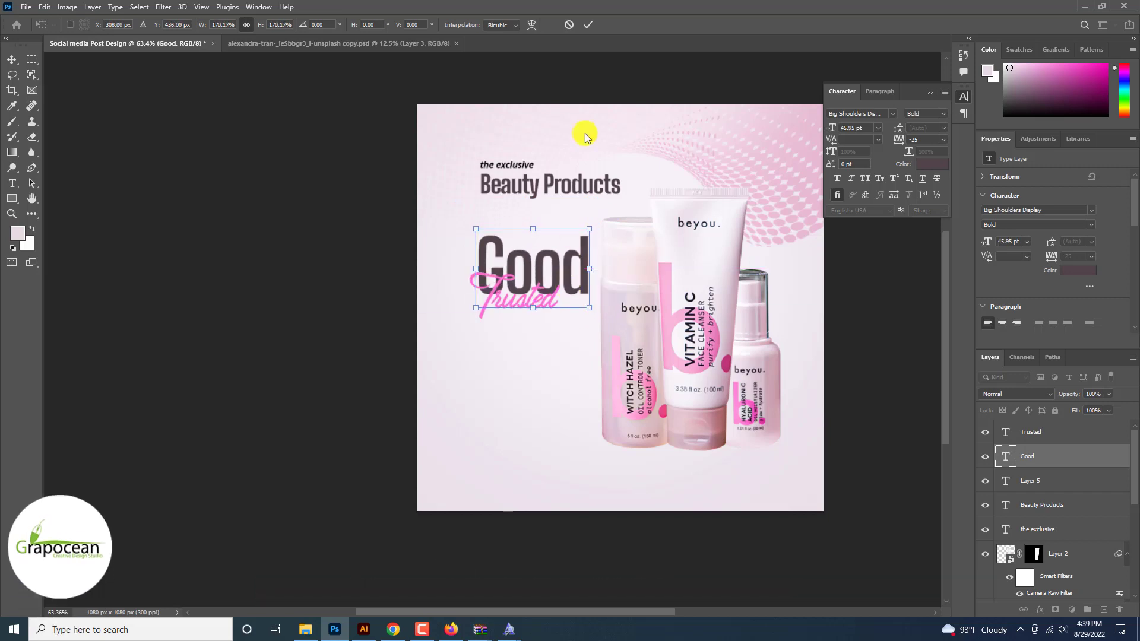
Step: Add a 'product' text line below the headings and colour it black
{"action": "left_click", "coordinate": [588, 24]}
{"action": "key", "text": "ctrl+plus"}
{"action": "key", "text": "t"}
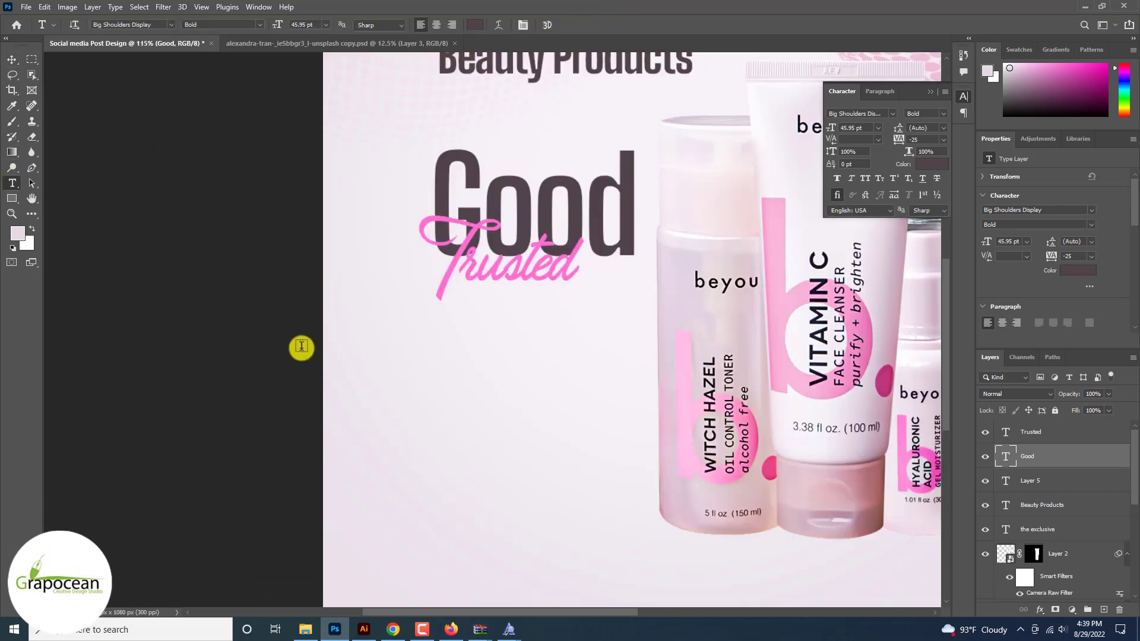
{"action": "left_click", "coordinate": [446, 425]}
{"action": "key", "text": "BackSpace"}
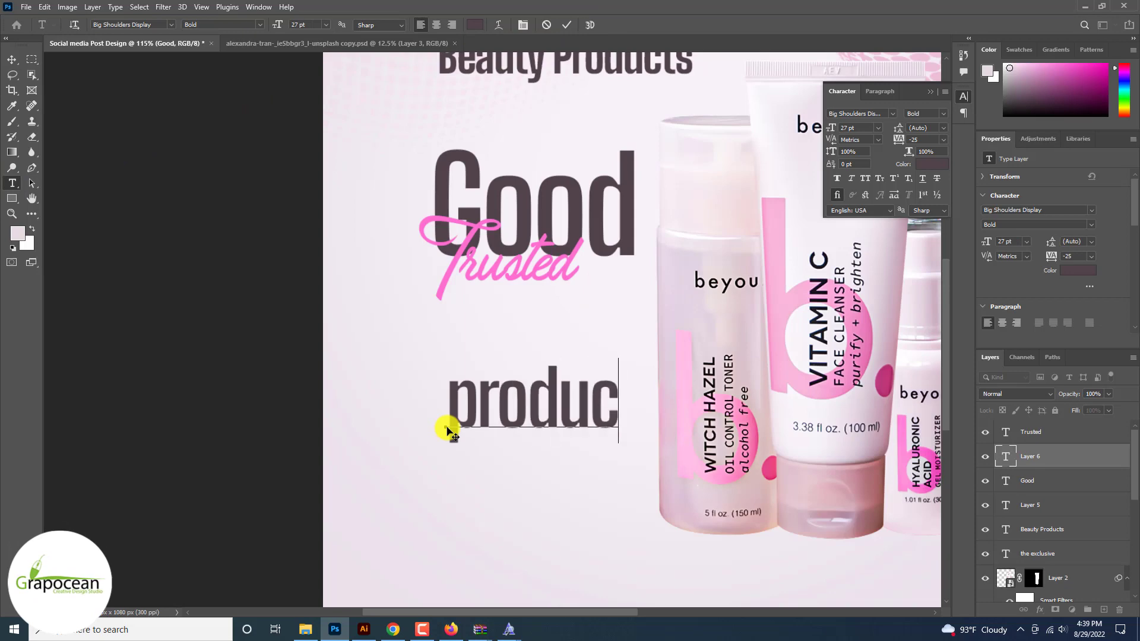
{"action": "double_click", "coordinate": [450, 398]}
{"action": "left_click", "coordinate": [475, 25]}
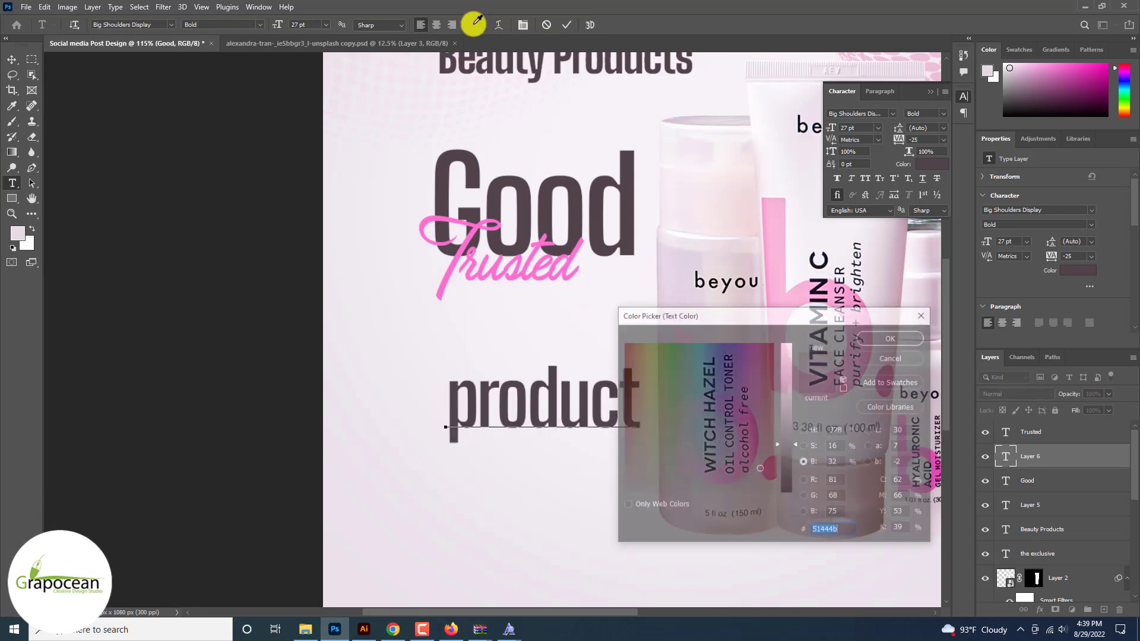
{"action": "left_click_drag", "start_coordinate": [786, 449], "coordinate": [794, 511]}
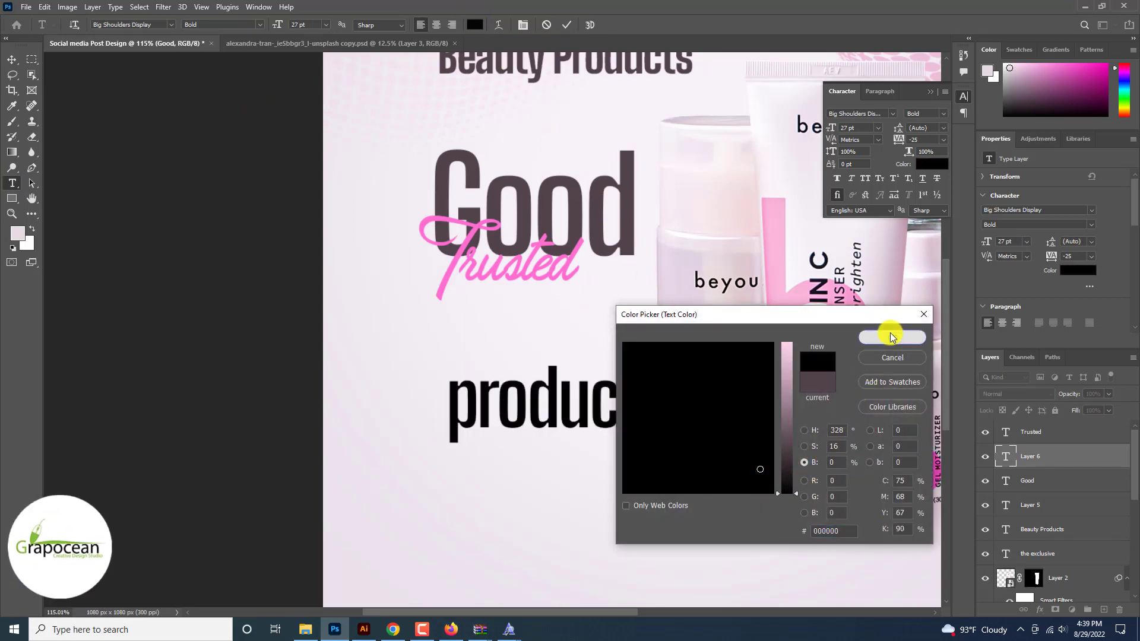
{"action": "left_click", "coordinate": [891, 335]}
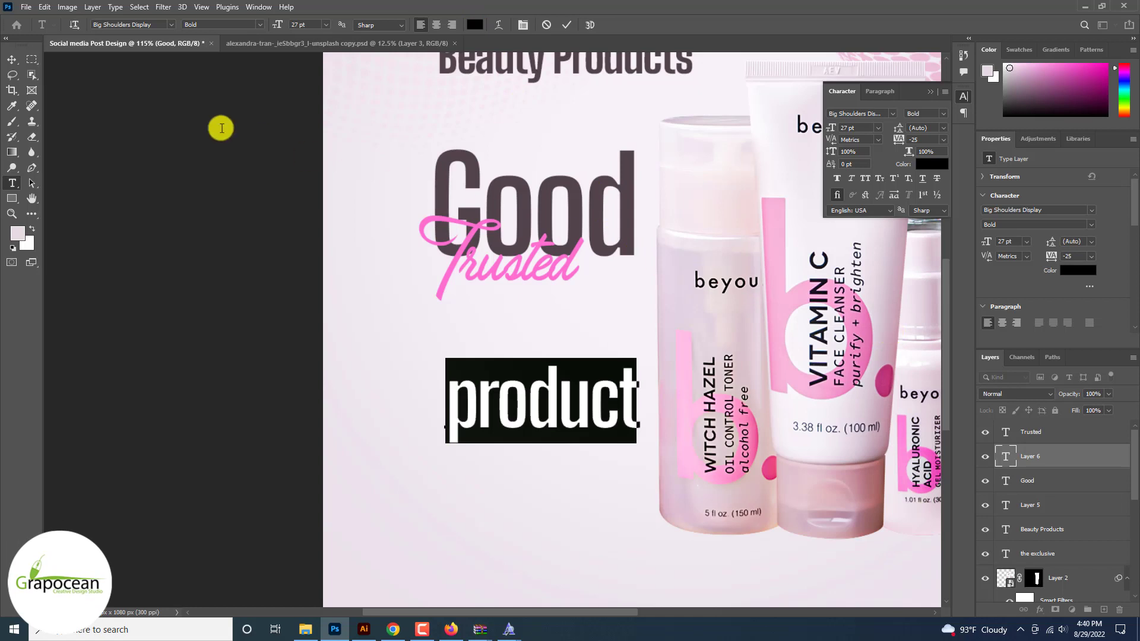
Step: Position the black 'product' line directly beneath the pink Trusted script
{"action": "left_click", "coordinate": [12, 59]}
{"action": "left_click_drag", "start_coordinate": [508, 397], "coordinate": [532, 326]}
{"action": "scroll", "coordinate": [515, 308], "scroll_direction": "down", "scroll_amount": 3}
{"action": "scroll", "coordinate": [515, 309], "scroll_direction": "up", "scroll_amount": 3}
{"action": "key", "text": "ctrl+t"}
{"action": "scroll", "coordinate": [547, 237], "scroll_direction": "down", "scroll_amount": 4}
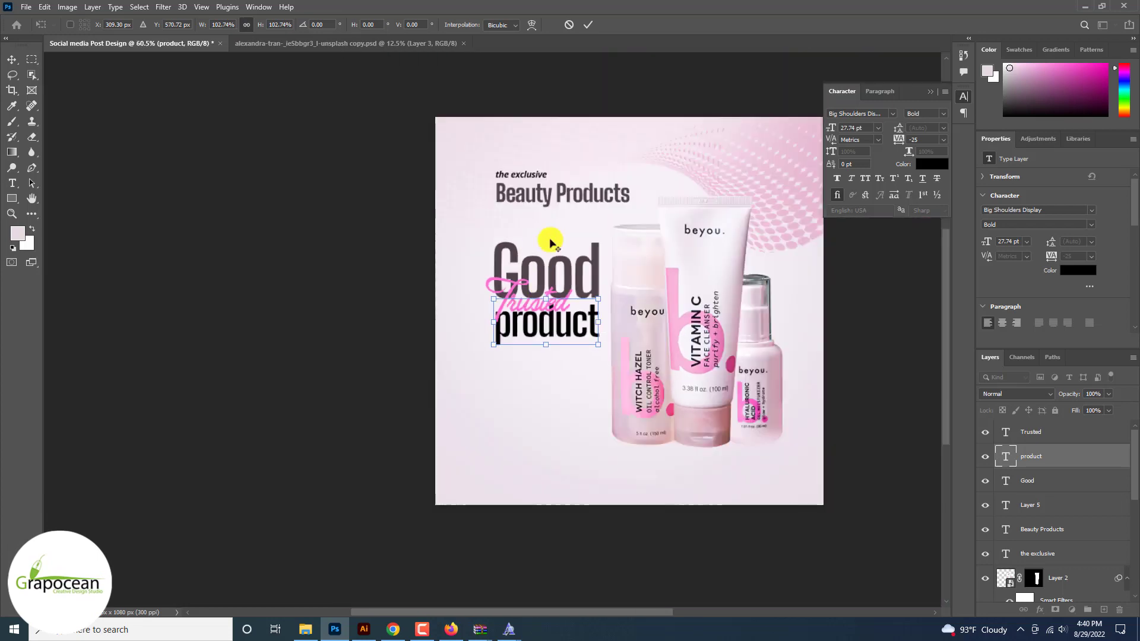
{"action": "left_click", "coordinate": [588, 24]}
{"action": "scroll", "coordinate": [870, 419], "scroll_direction": "up", "scroll_amount": 1}
{"action": "scroll", "coordinate": [888, 451], "scroll_direction": "down", "scroll_amount": 1}
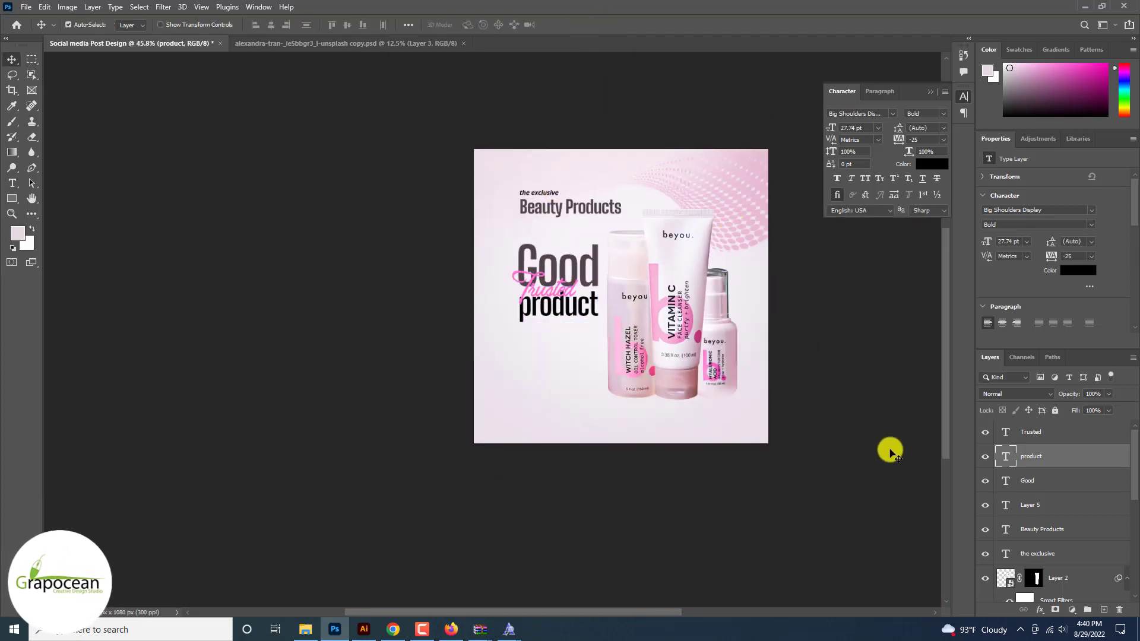
{"action": "scroll", "coordinate": [888, 451], "scroll_direction": "up", "scroll_amount": 3}
{"action": "scroll", "coordinate": [891, 454], "scroll_direction": "up", "scroll_amount": 2}
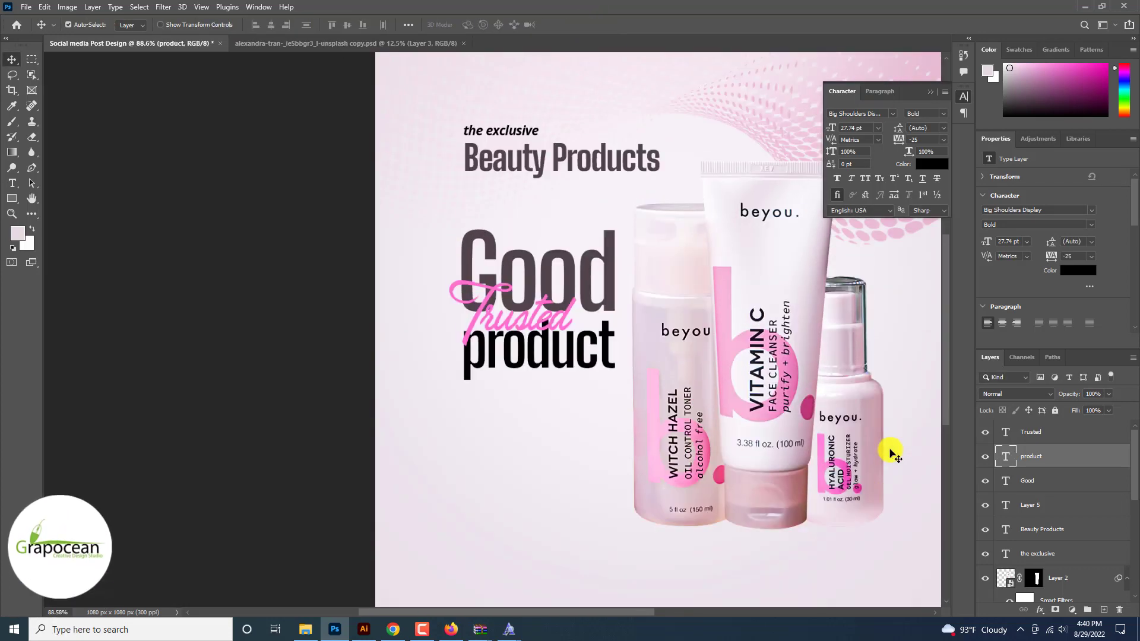
{"action": "scroll", "coordinate": [753, 414], "scroll_direction": "down", "scroll_amount": 1}
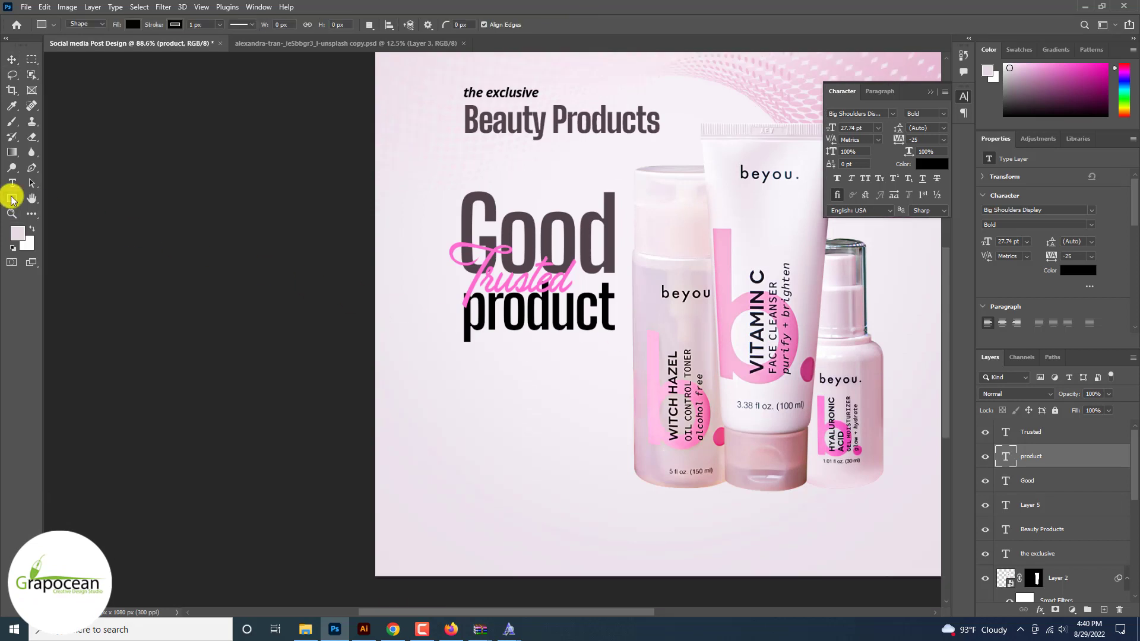
{"action": "left_click", "coordinate": [12, 183]}
Step: Add a 'for your' line in Poppins Regular at 5 pt below the product heading
{"action": "left_click", "coordinate": [466, 401]}
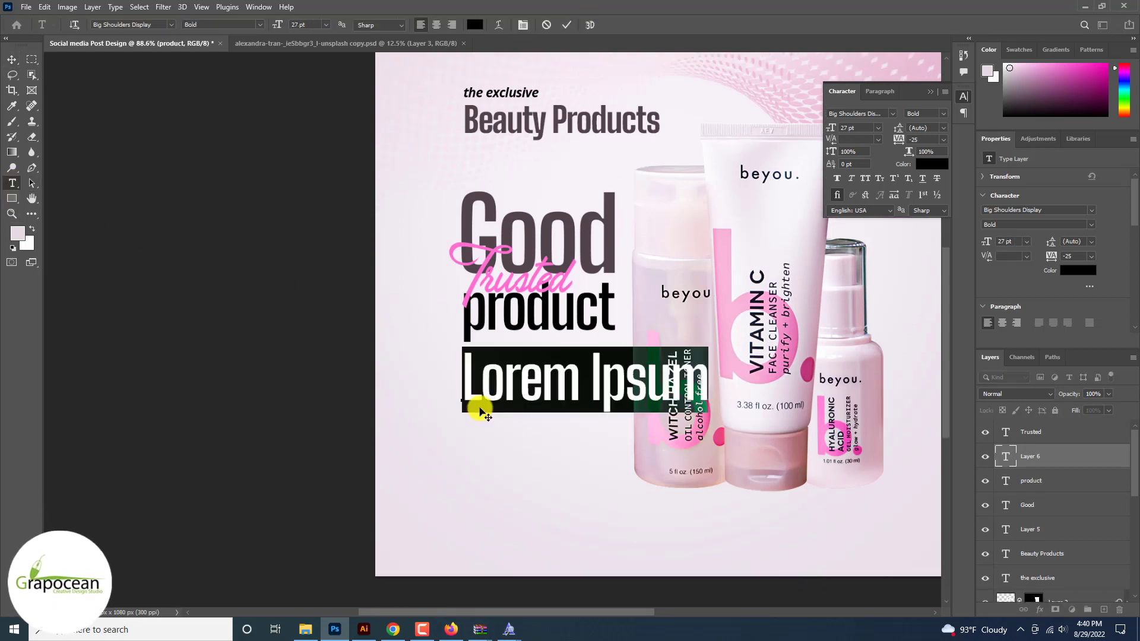
{"action": "key", "text": "BackSpace"}
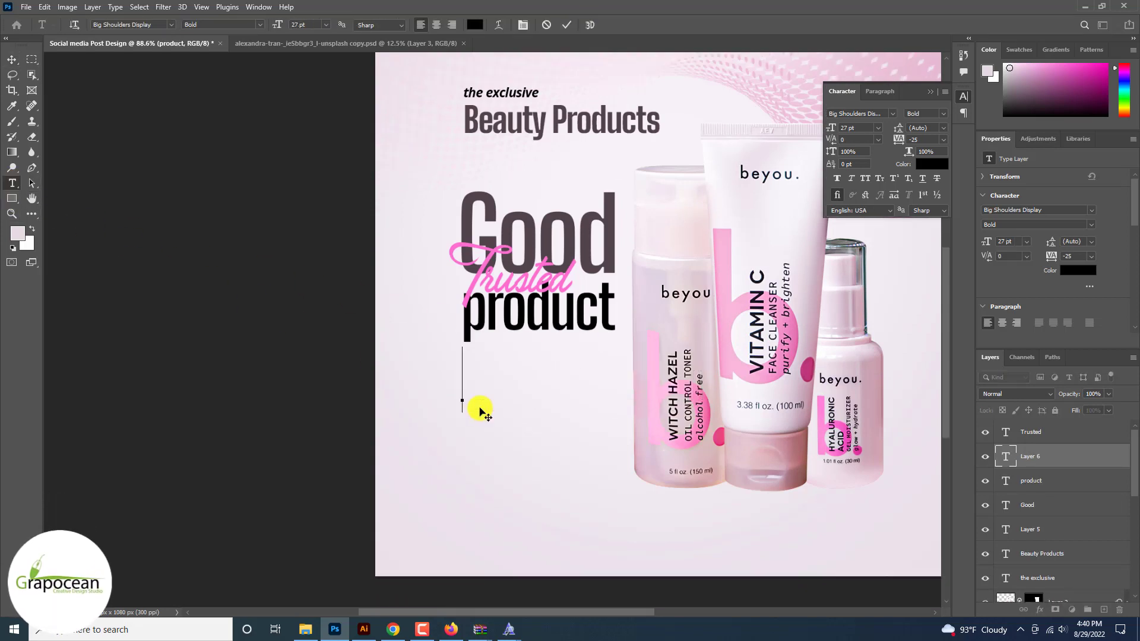
{"action": "type", "text": "for"}
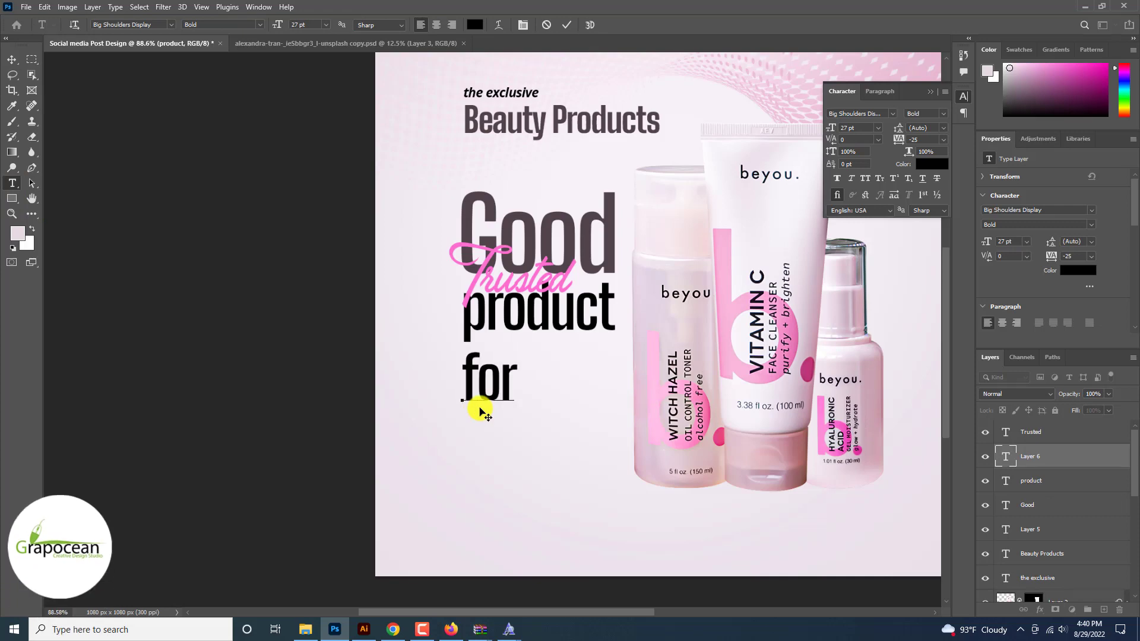
{"action": "type", "text": " your"}
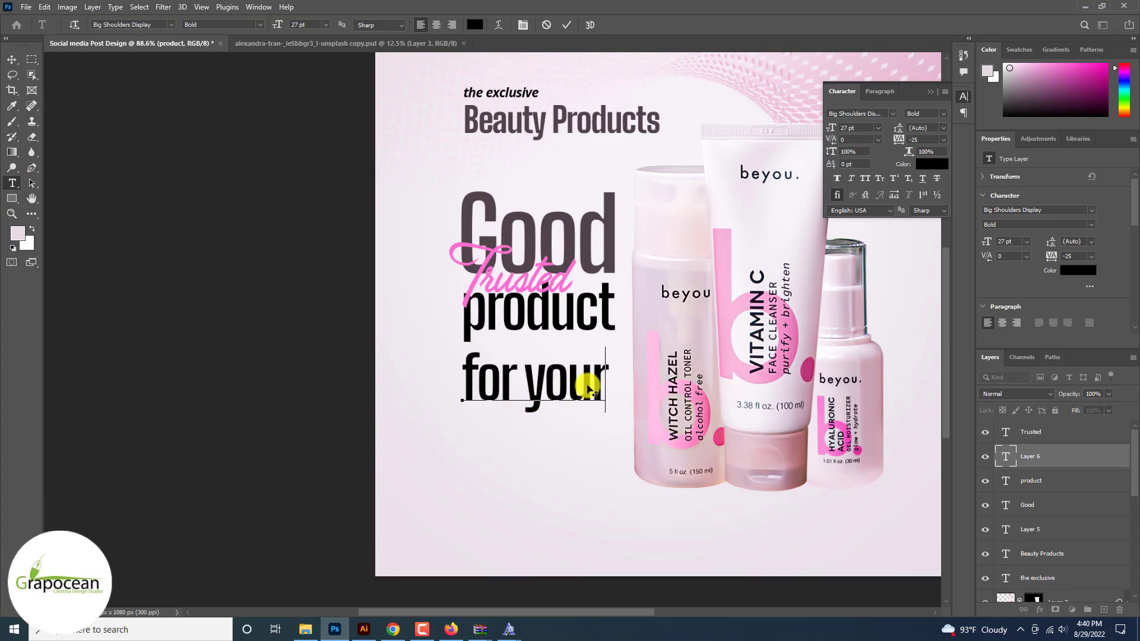
{"action": "key", "text": "ctrl+a"}
{"action": "left_click", "coordinate": [171, 25]}
{"action": "key", "text": "Down"}
{"action": "key", "text": "Down"}
{"action": "key", "text": "Down"}
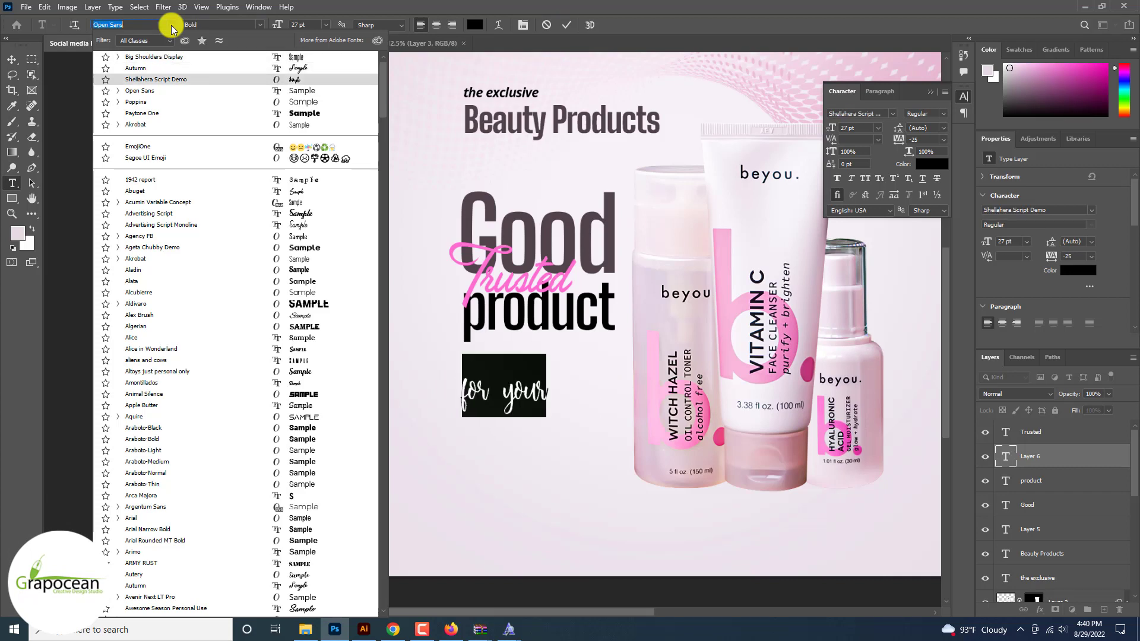
{"action": "left_click", "coordinate": [275, 102]}
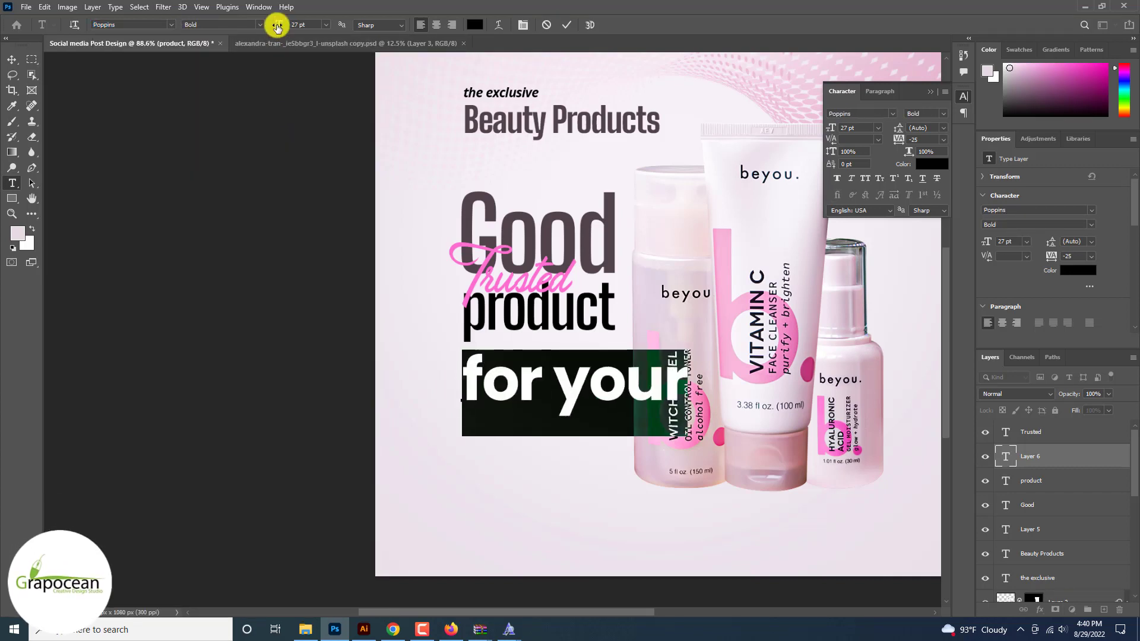
{"action": "left_click_drag", "start_coordinate": [277, 28], "coordinate": [265, 25]}
{"action": "left_click", "coordinate": [257, 25]}
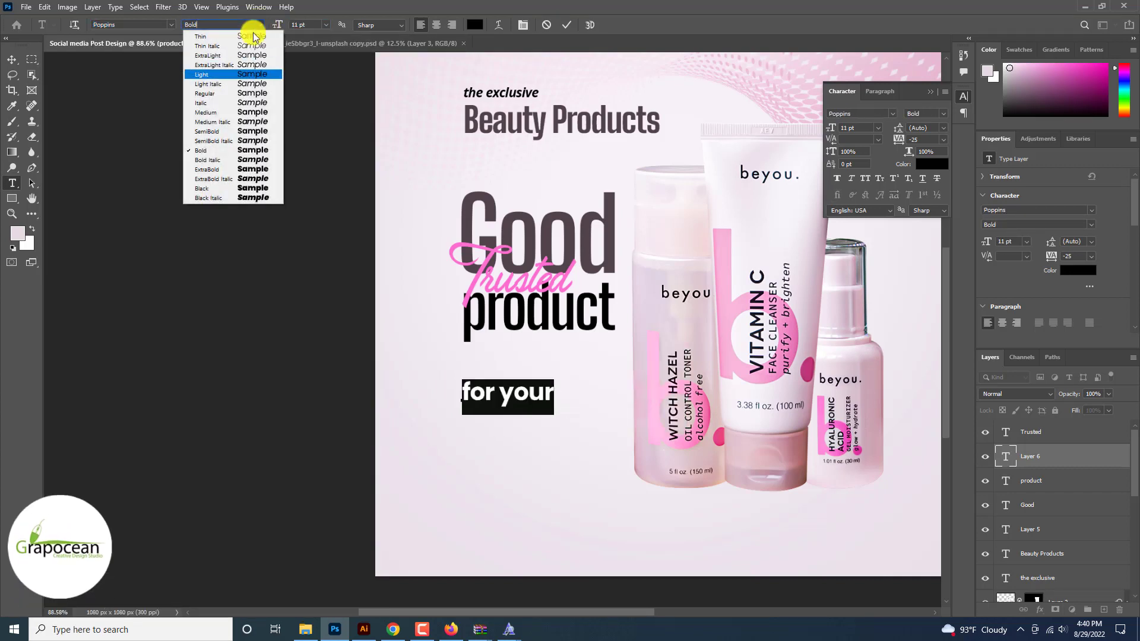
{"action": "left_click", "coordinate": [224, 93]}
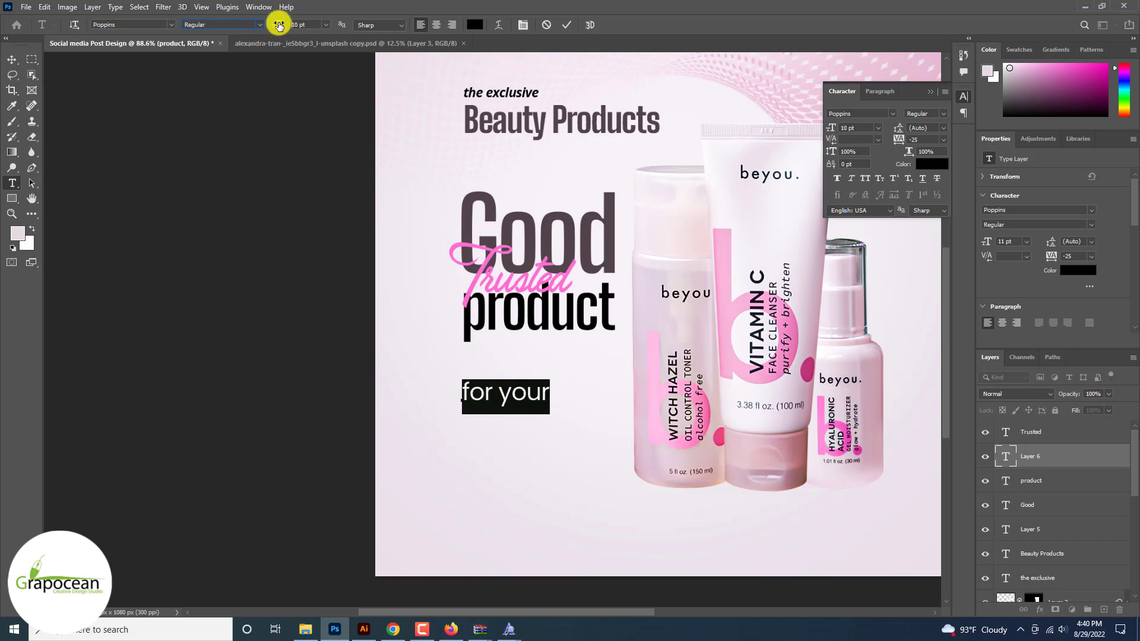
{"action": "left_click_drag", "start_coordinate": [279, 25], "coordinate": [173, 41]}
{"action": "left_click", "coordinate": [11, 59]}
{"action": "scroll", "coordinate": [495, 404], "scroll_direction": "up", "scroll_amount": 3}
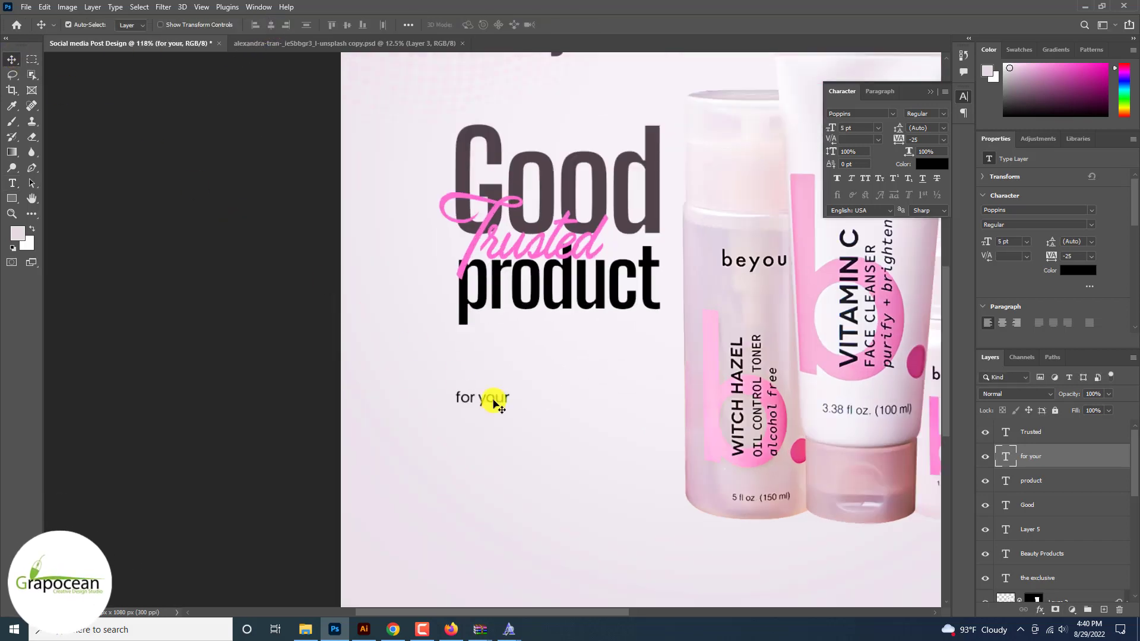
Step: Add 'FACE SCAN' below it in ExtraBold Italic 12 pt with All Caps enabled
{"action": "left_click", "coordinate": [12, 184]}
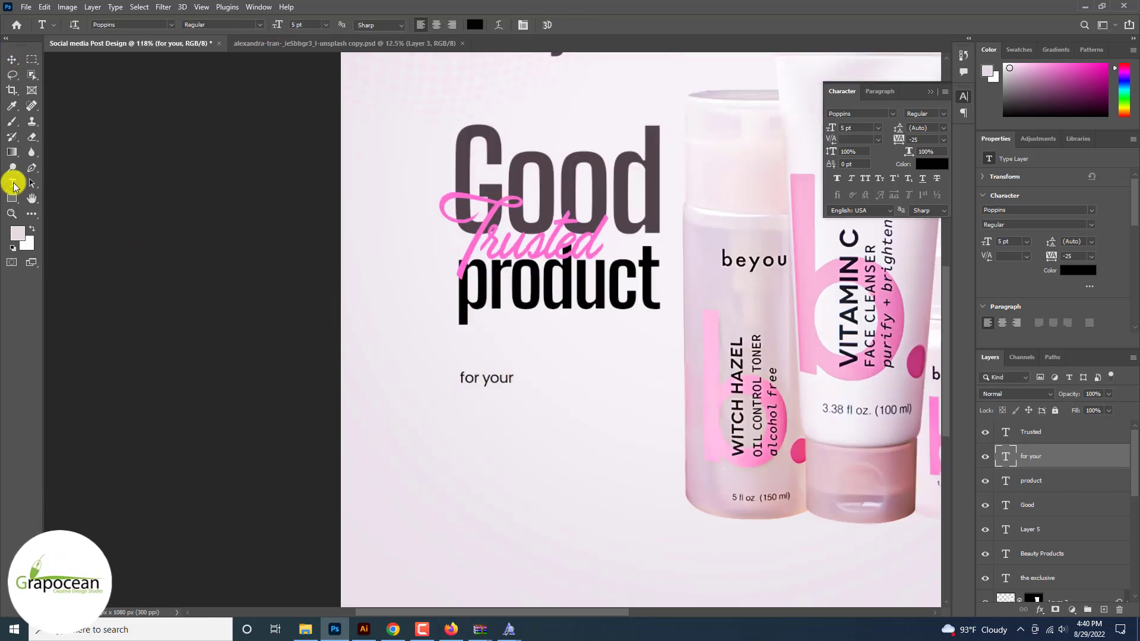
{"action": "left_click", "coordinate": [501, 416]}
{"action": "type", "text": "Face scar"}
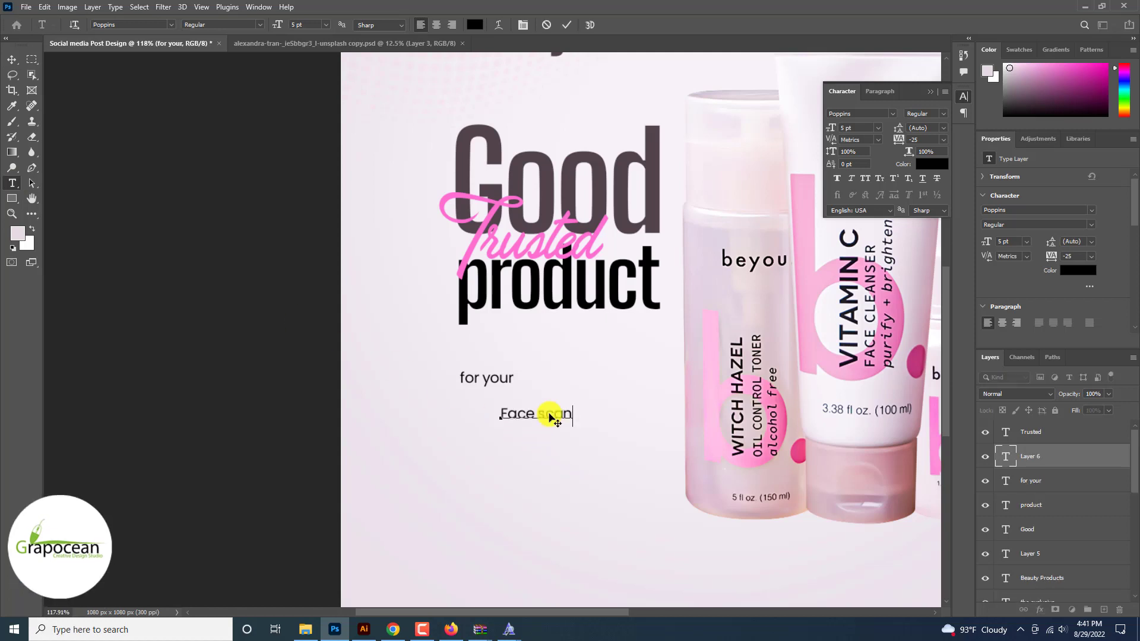
{"action": "scroll", "coordinate": [558, 409], "scroll_direction": "up", "scroll_amount": 3}
{"action": "key", "text": "ctrl+a"}
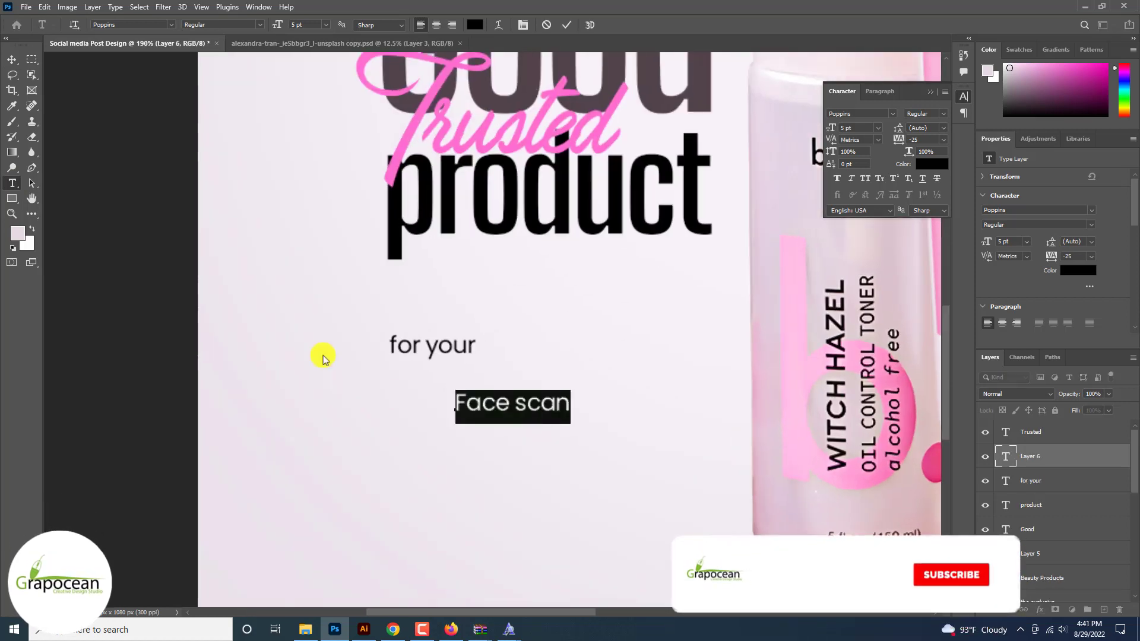
{"action": "left_click", "coordinate": [247, 25]}
{"action": "left_click", "coordinate": [243, 180]}
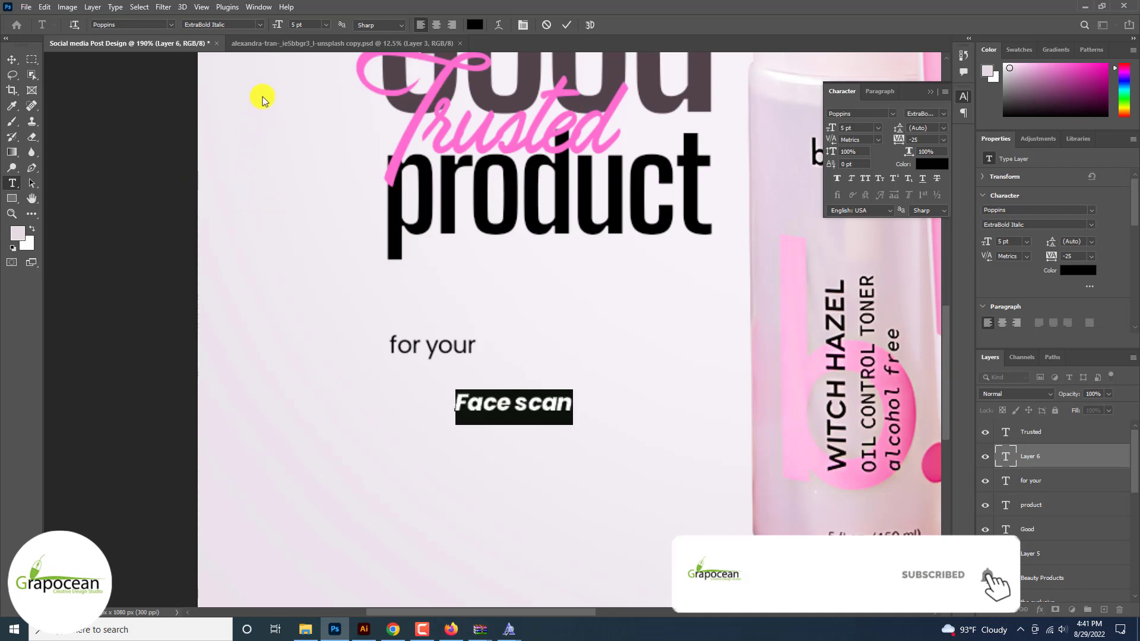
{"action": "left_click_drag", "start_coordinate": [281, 26], "coordinate": [284, 32]}
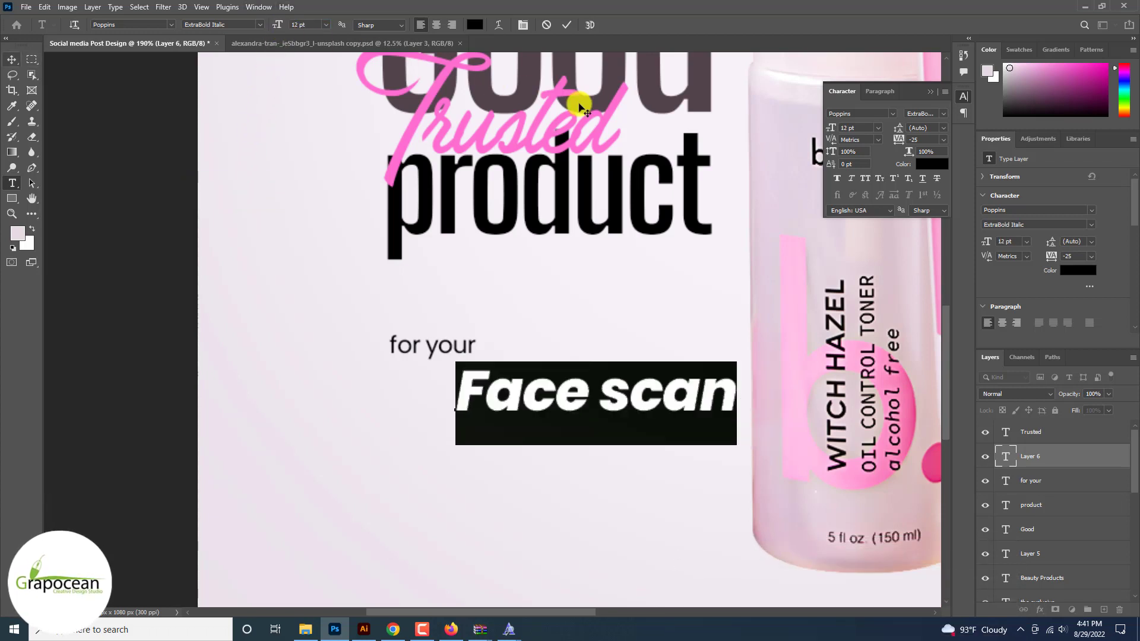
{"action": "left_click", "coordinate": [865, 178]}
{"action": "left_click", "coordinate": [12, 59]}
{"action": "key", "text": "ctrl+0"}
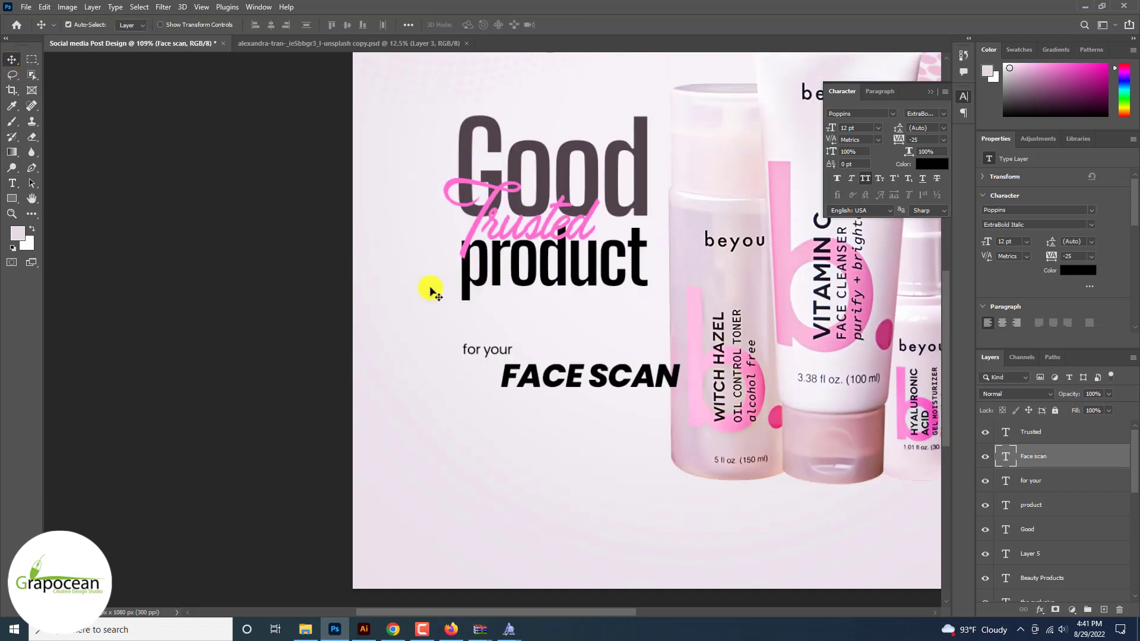
Step: Move 'for your' onto the same line, just left of FACE SCAN
{"action": "scroll", "coordinate": [534, 356], "scroll_direction": "up", "scroll_amount": 3}
{"action": "left_click_drag", "start_coordinate": [477, 331], "coordinate": [415, 350]}
{"action": "scroll", "coordinate": [414, 349], "scroll_direction": "down", "scroll_amount": 5}
{"action": "scroll", "coordinate": [412, 346], "scroll_direction": "up", "scroll_amount": 5}
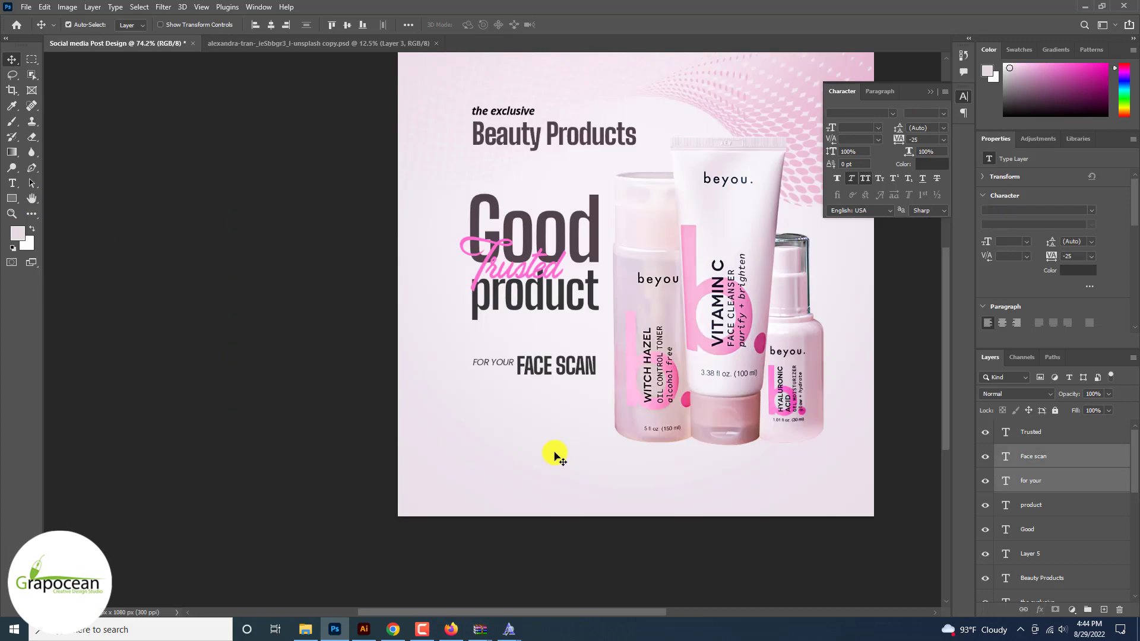
Step: Alt-drag a copy of the FOR YOUR FACE SCAN line down near the bottom of the post
{"action": "scroll", "coordinate": [554, 453], "scroll_direction": "down", "scroll_amount": 2}
{"action": "scroll", "coordinate": [555, 453], "scroll_direction": "up", "scroll_amount": 2}
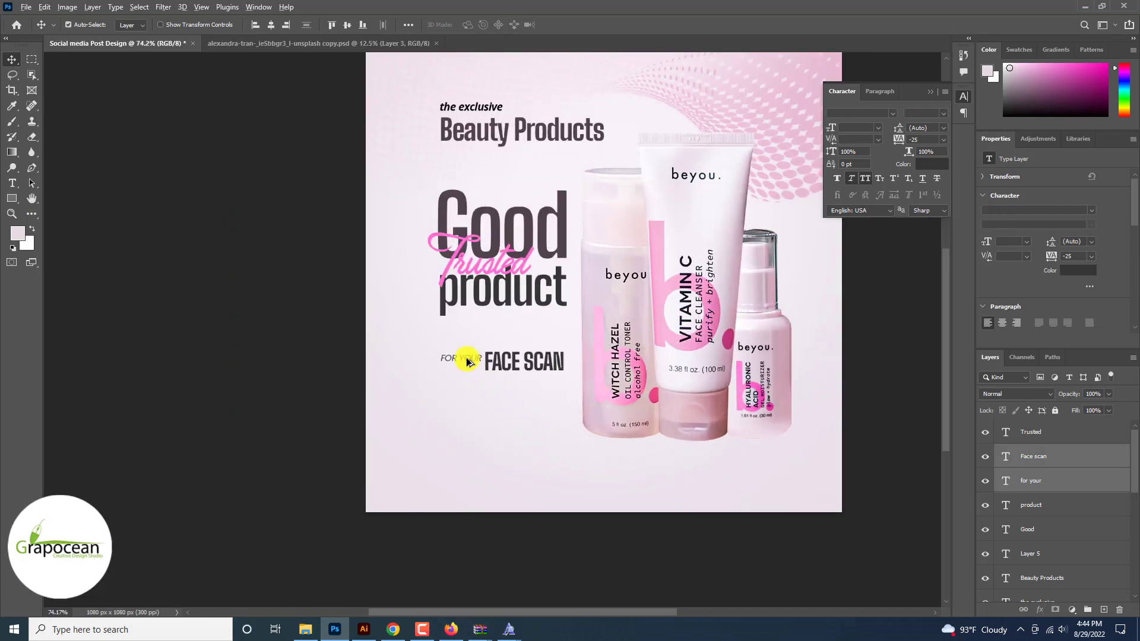
{"action": "left_click_drag", "start_coordinate": [466, 362], "coordinate": [461, 490]}
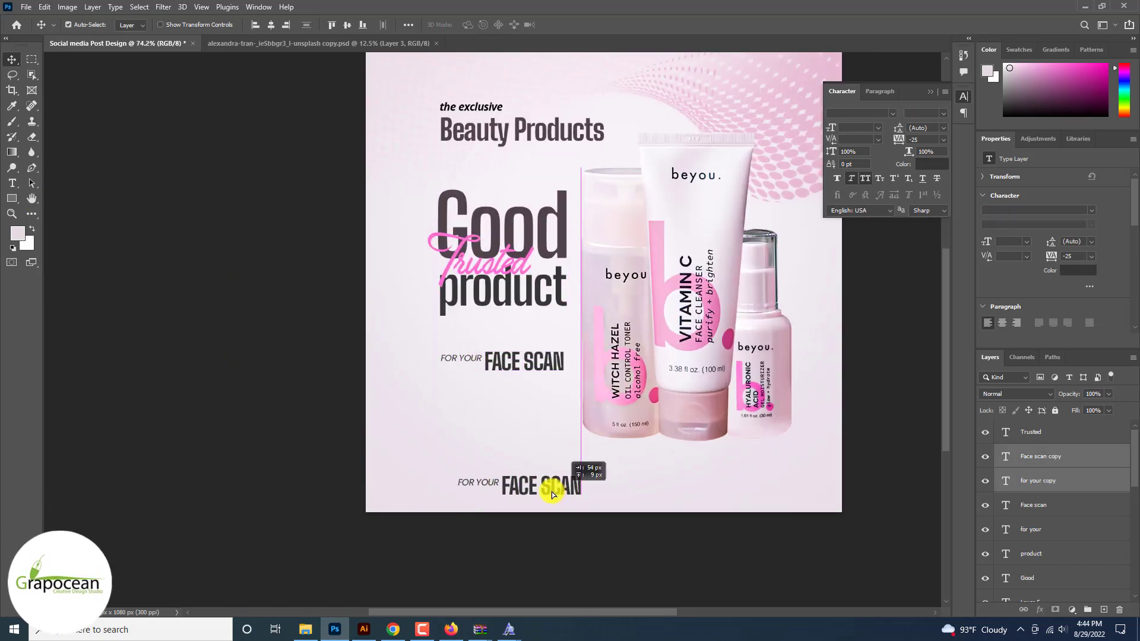
Step: Nudge the bottom copy lower-left and delete its FACE SCAN text layer
{"action": "left_click_drag", "start_coordinate": [552, 495], "coordinate": [528, 502]}
{"action": "left_click", "coordinate": [1055, 456]}
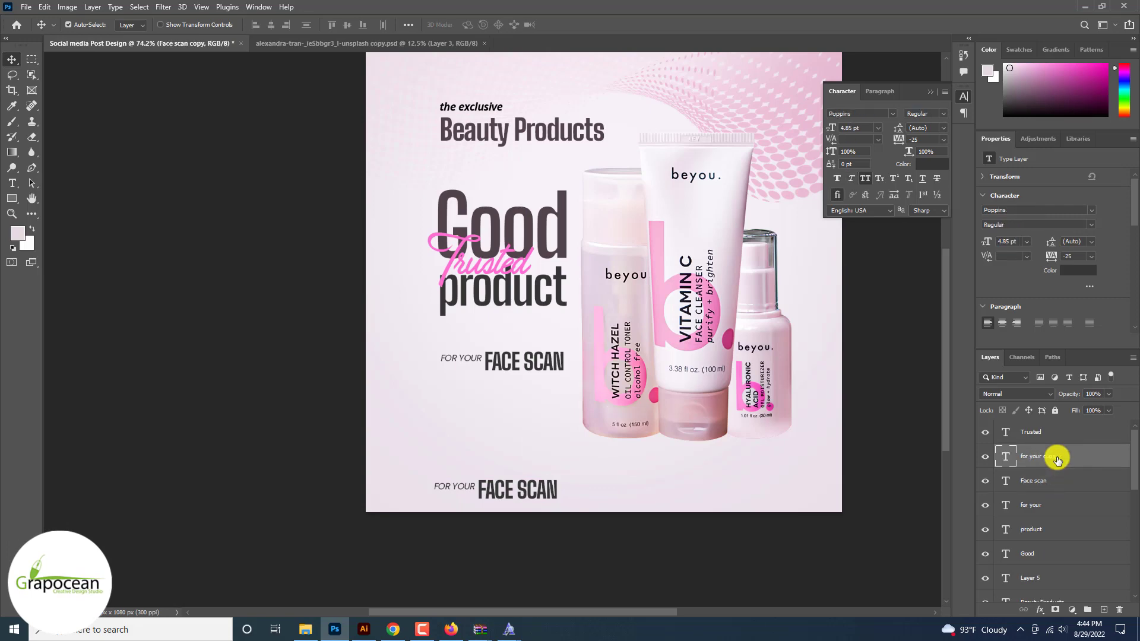
{"action": "key", "text": "Delete"}
{"action": "scroll", "coordinate": [451, 492], "scroll_direction": "up", "scroll_amount": 3}
{"action": "left_click", "coordinate": [13, 183]}
{"action": "left_click_drag", "start_coordinate": [418, 482], "coordinate": [587, 490]}
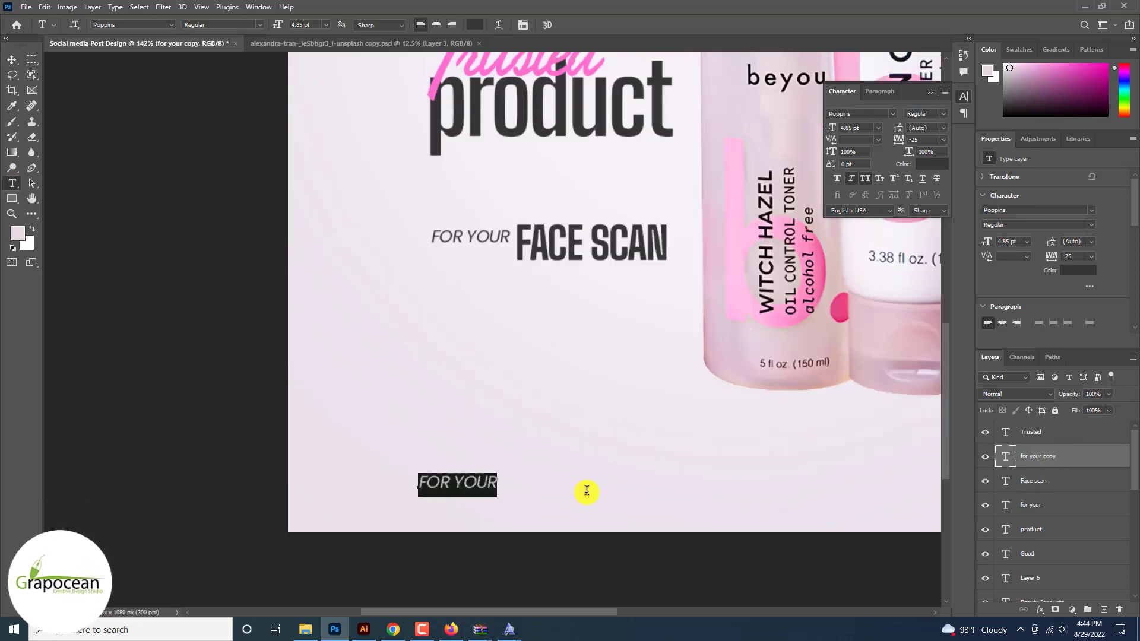
{"action": "type", "text": "www.grapo"}
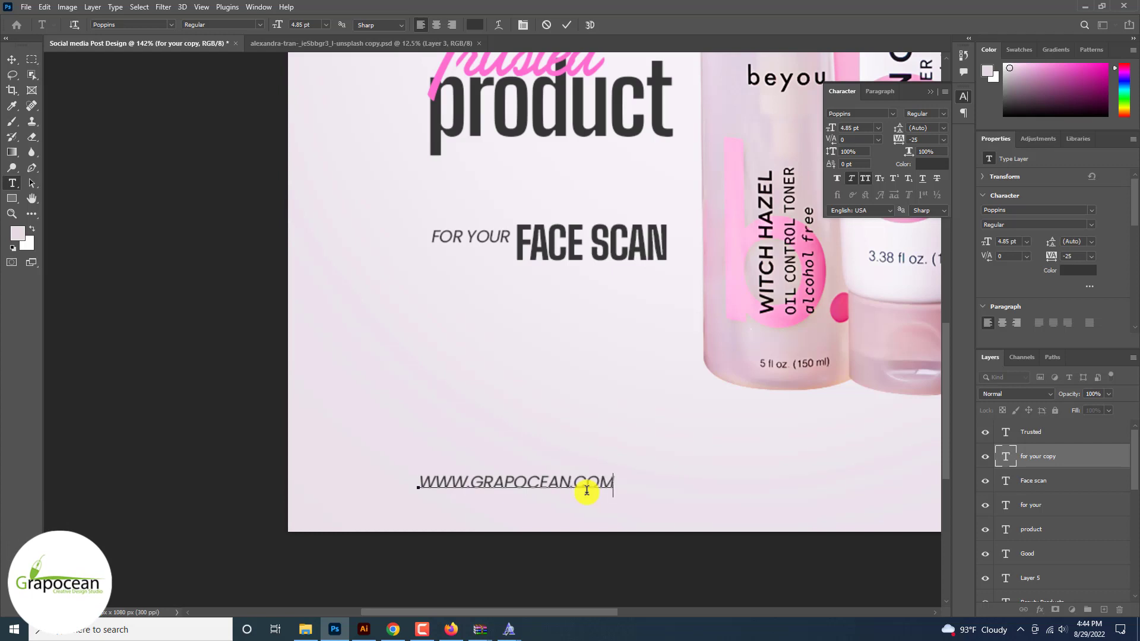
{"action": "left_click_drag", "start_coordinate": [611, 481], "coordinate": [420, 483]}
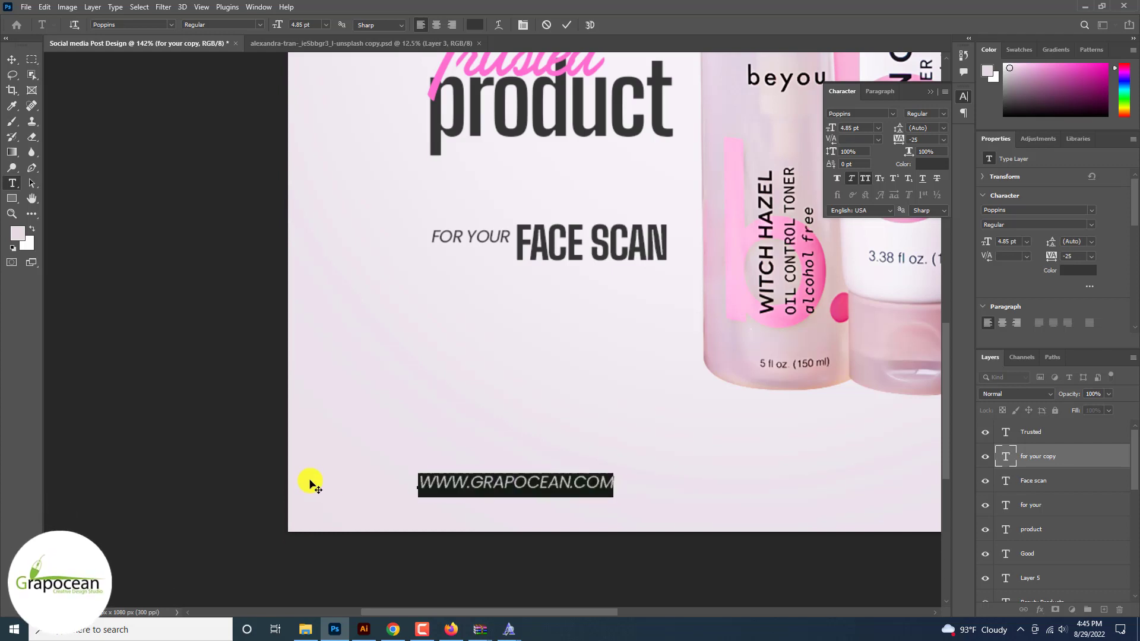
{"action": "left_click", "coordinate": [865, 181]}
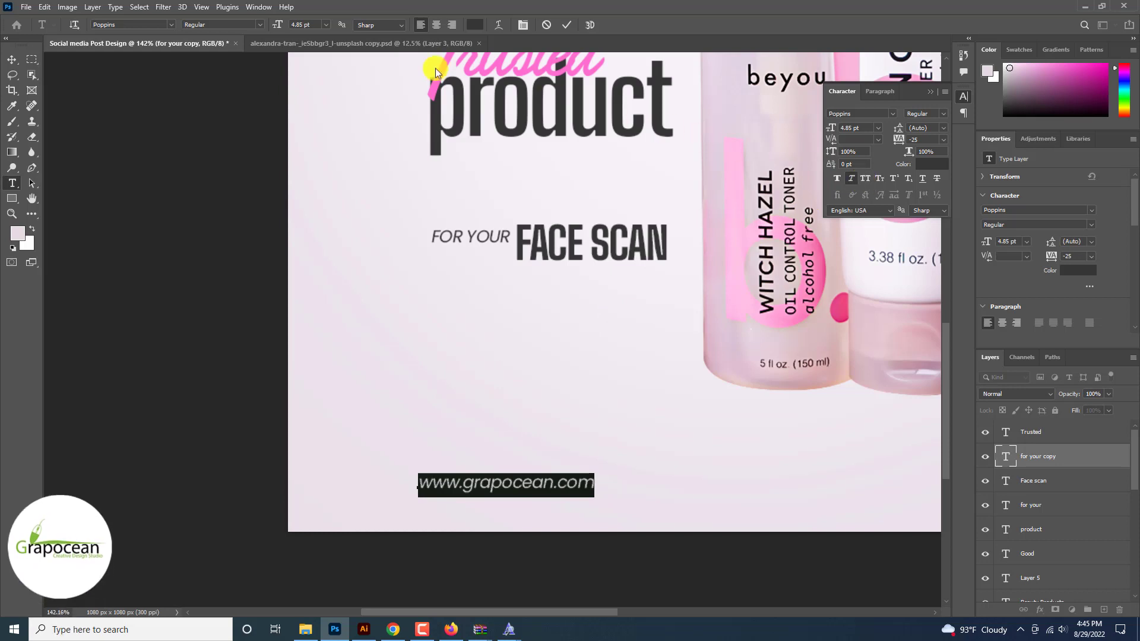
{"action": "left_click_drag", "start_coordinate": [275, 25], "coordinate": [275, 28]}
{"action": "left_click", "coordinate": [11, 59]}
{"action": "key", "text": "ctrl+0"}
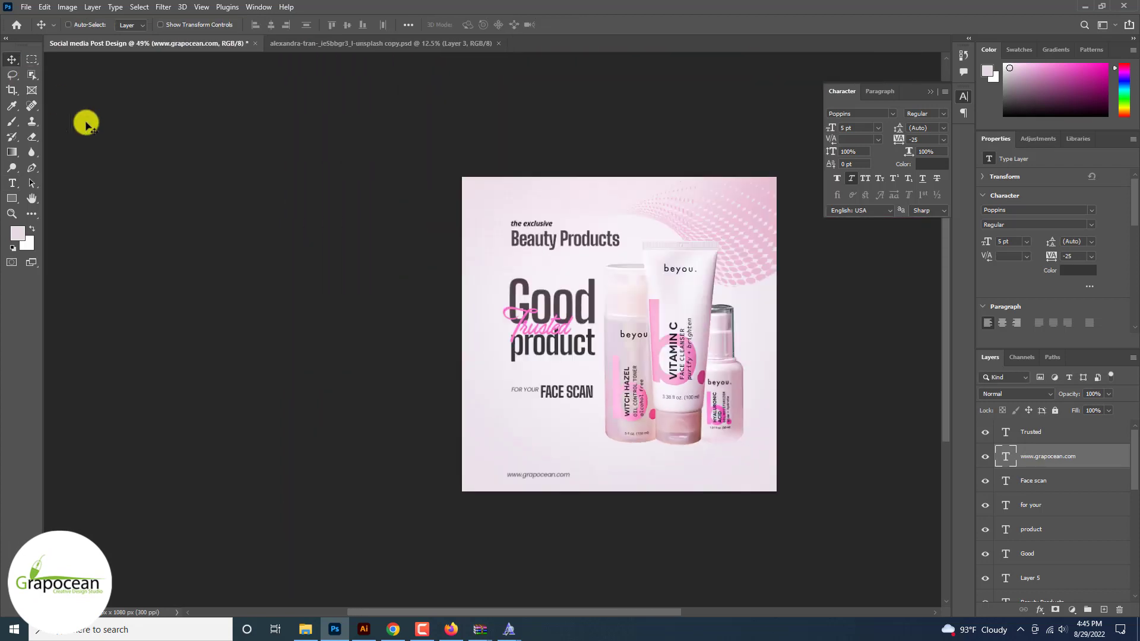
Step: Align the web address with the left text column and Alt-drag a copy to the bottom right
{"action": "scroll", "coordinate": [522, 451], "scroll_direction": "up", "scroll_amount": 2}
{"action": "left_click_drag", "start_coordinate": [570, 486], "coordinate": [564, 488]}
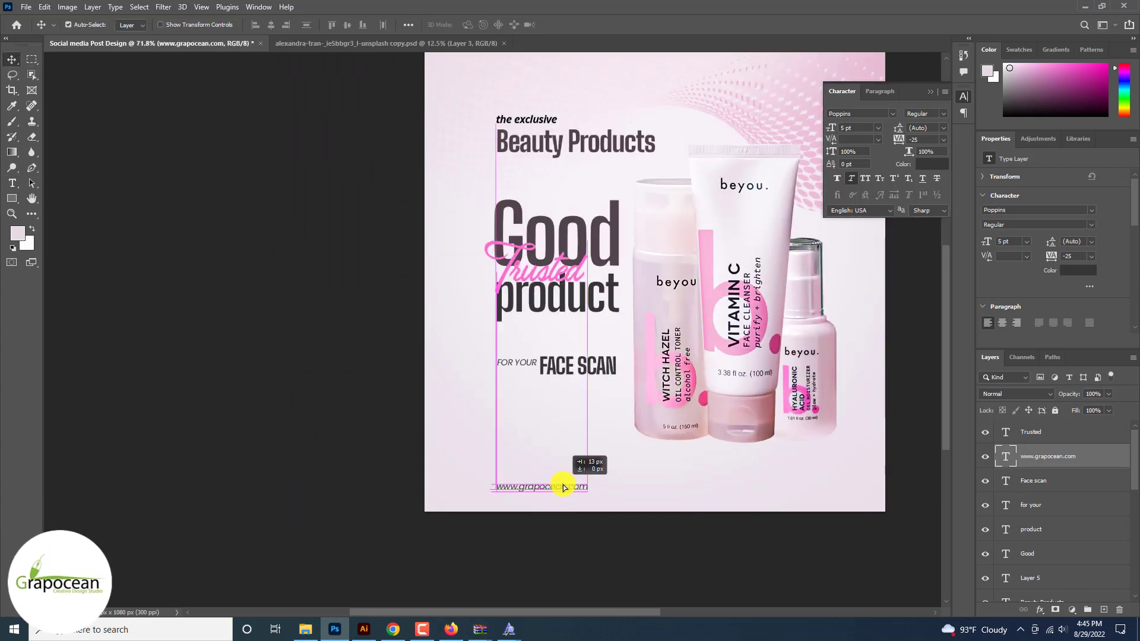
{"action": "left_click_drag", "start_coordinate": [705, 497], "coordinate": [804, 499]}
{"action": "scroll", "coordinate": [809, 495], "scroll_direction": "down", "scroll_amount": 3}
{"action": "scroll", "coordinate": [809, 497], "scroll_direction": "up", "scroll_amount": 3}
{"action": "scroll", "coordinate": [809, 497], "scroll_direction": "up", "scroll_amount": 2}
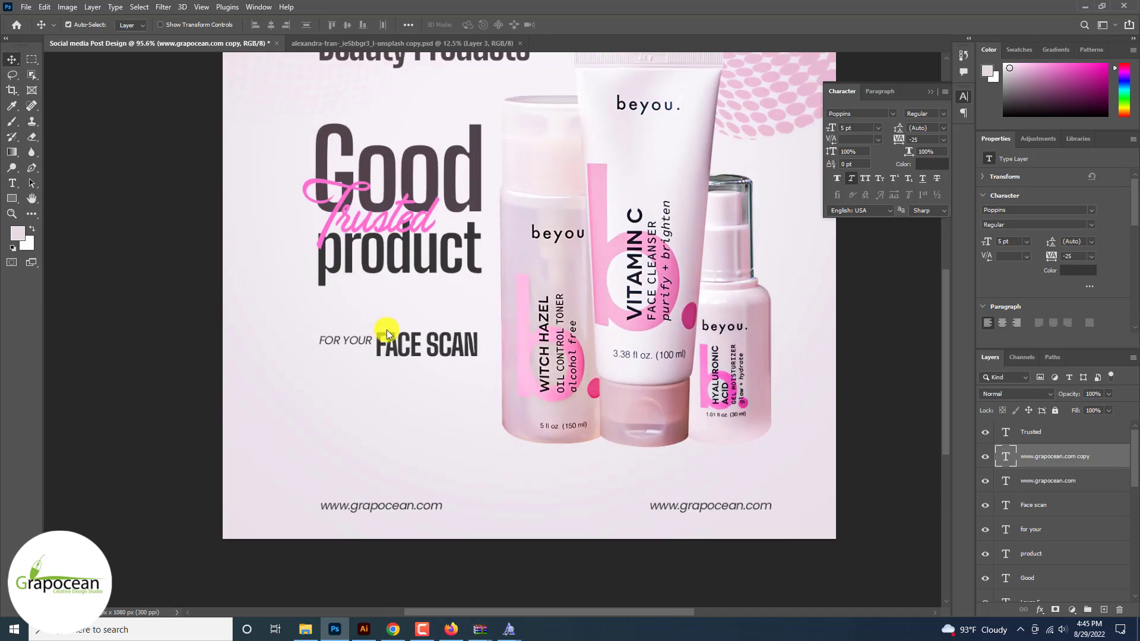
Step: Replace the right-hand copy with the contact e-mail address, aligned level with the web address
{"action": "left_click", "coordinate": [12, 184]}
{"action": "left_click_drag", "start_coordinate": [680, 506], "coordinate": [895, 512]}
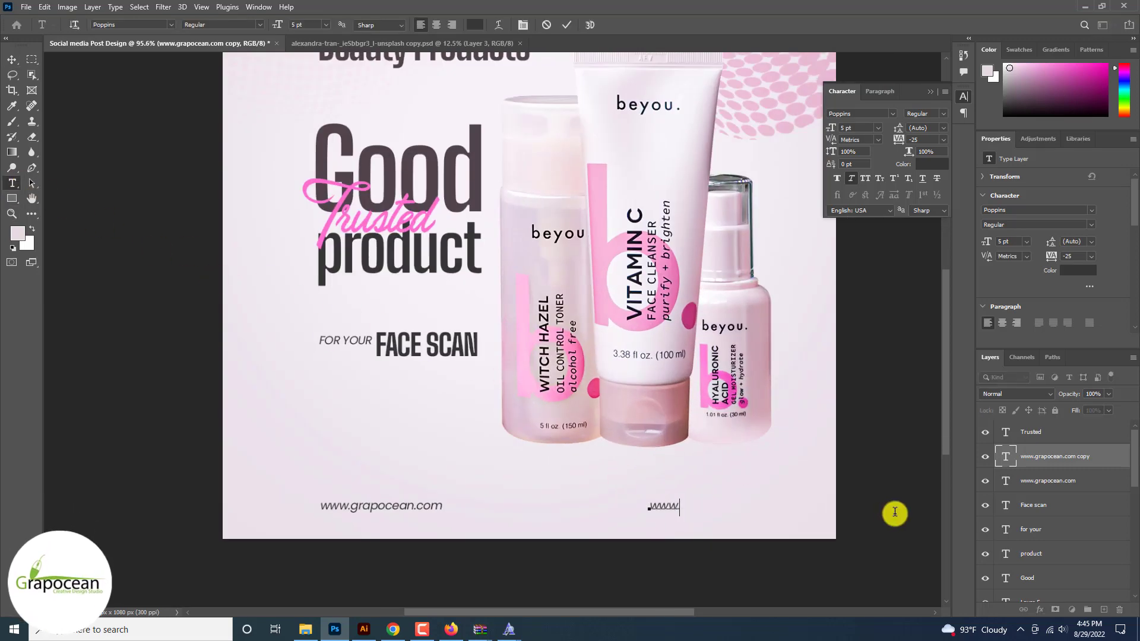
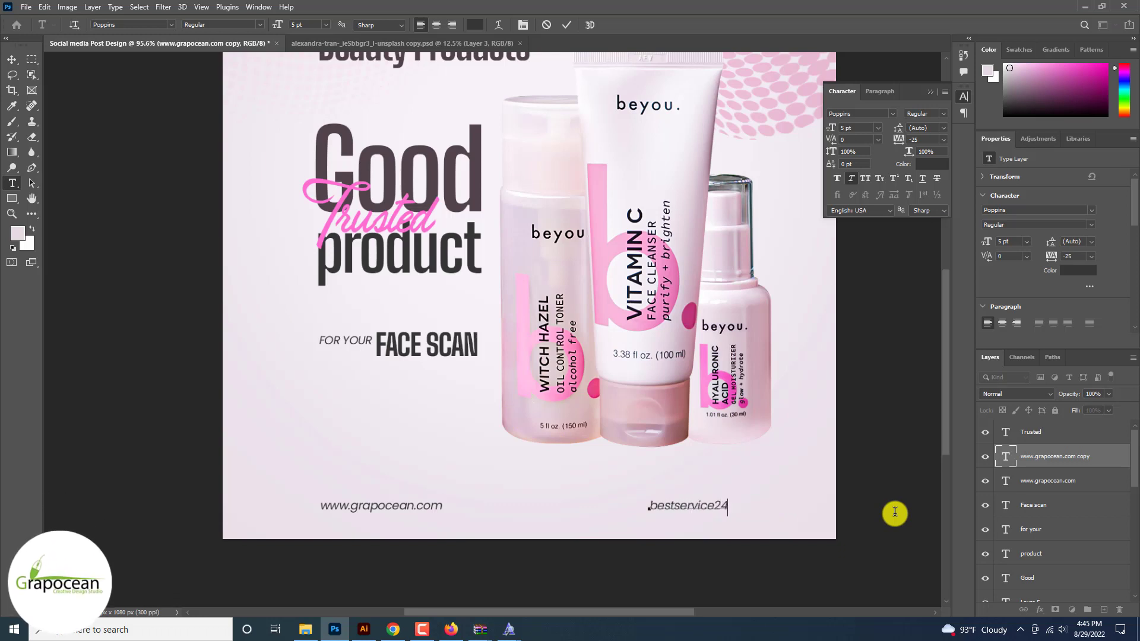
{"action": "left_click", "coordinate": [12, 59]}
{"action": "left_click_drag", "start_coordinate": [744, 506], "coordinate": [703, 509]}
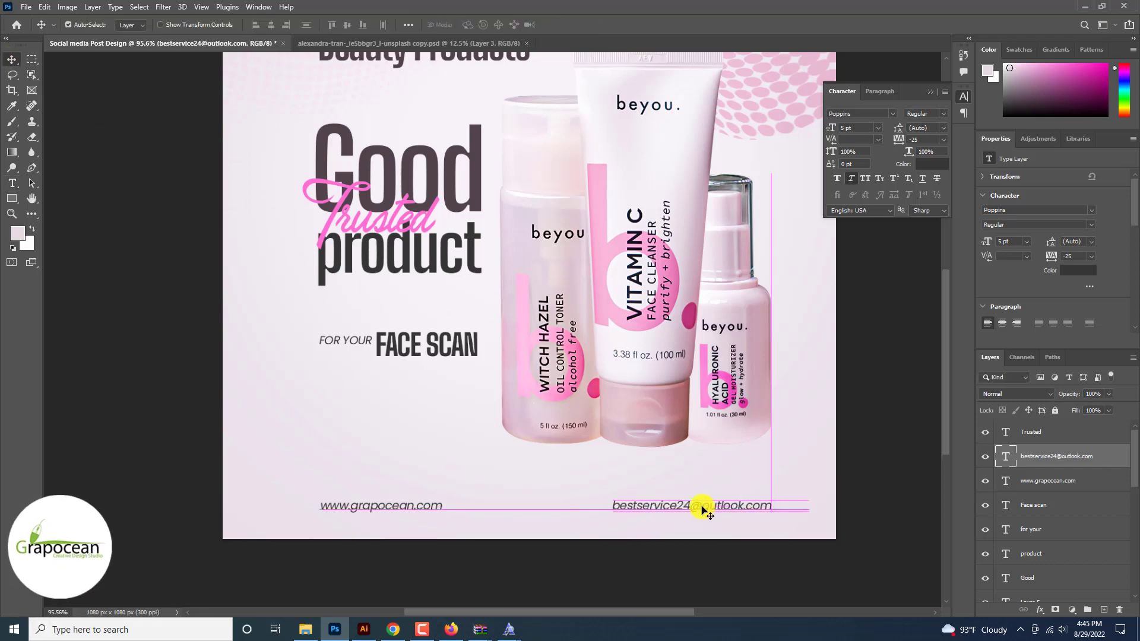
{"action": "scroll", "coordinate": [714, 544], "scroll_direction": "down", "scroll_amount": 4}
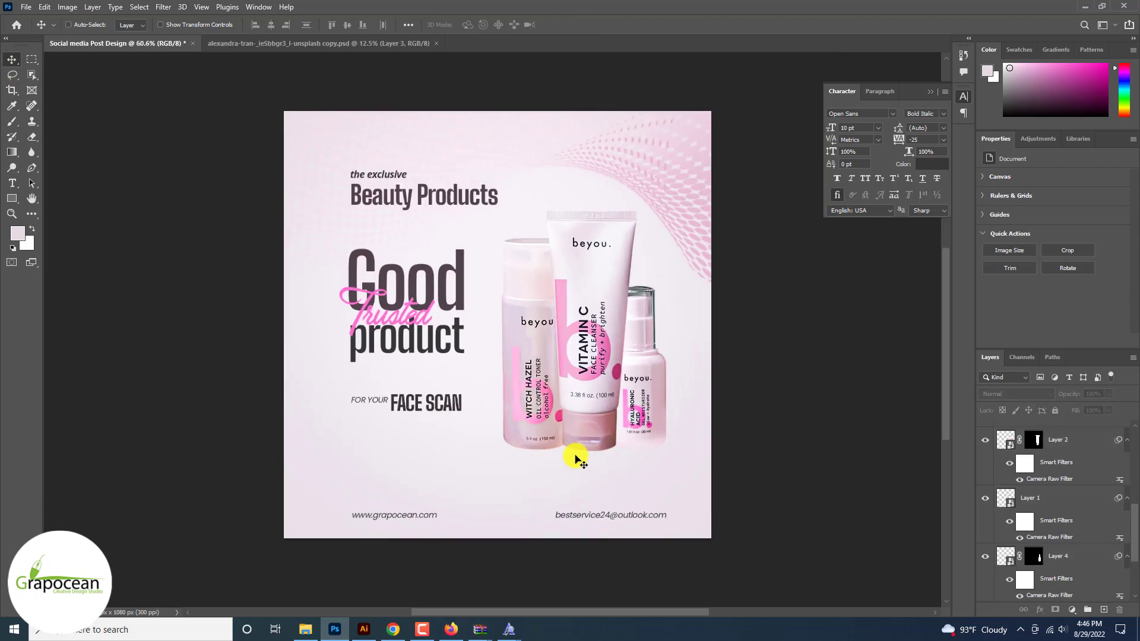
{"action": "scroll", "coordinate": [576, 459], "scroll_direction": "up", "scroll_amount": 5}
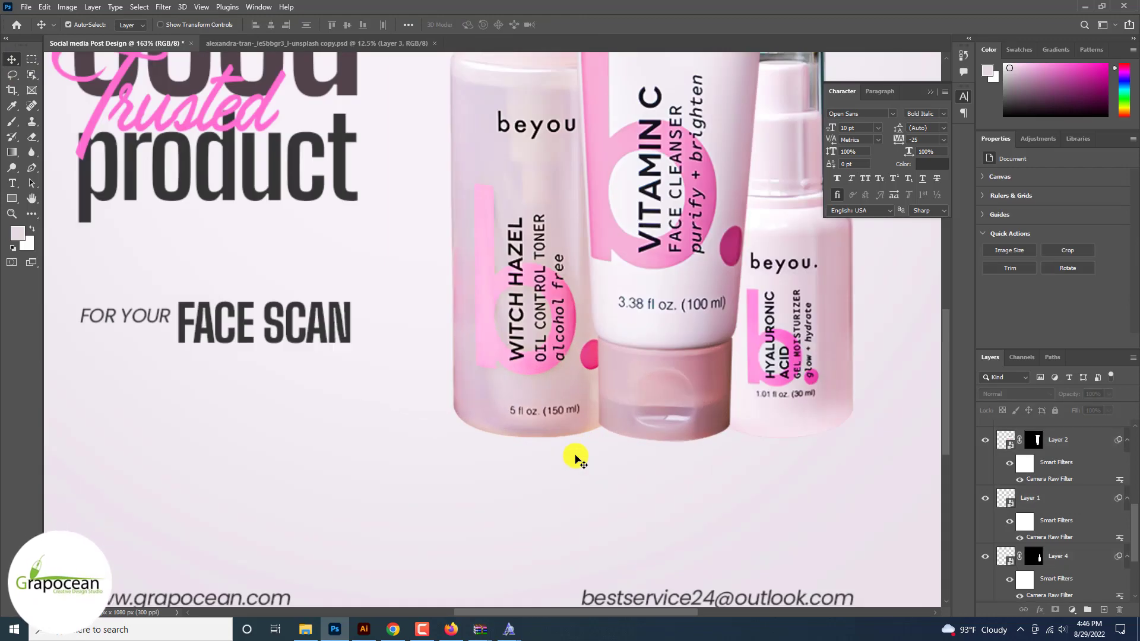
{"action": "key", "text": "ctrl+0"}
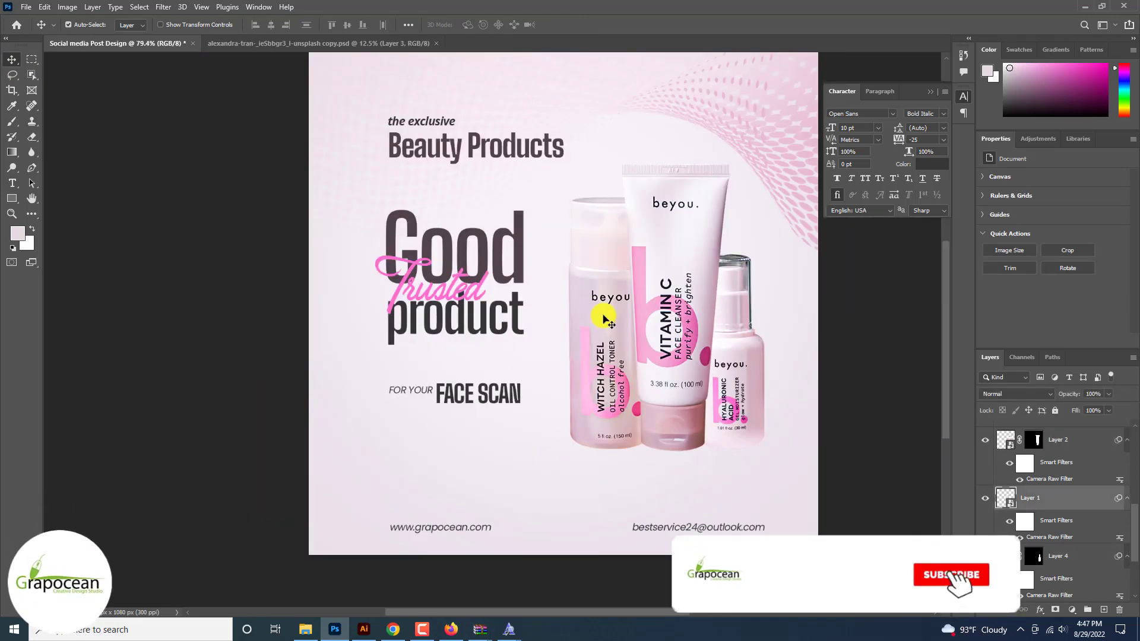
Step: Give the witch hazel bottle copy a dark grey (353535) Color Overlay and move it beneath the products
{"action": "left_click", "coordinate": [603, 320]}
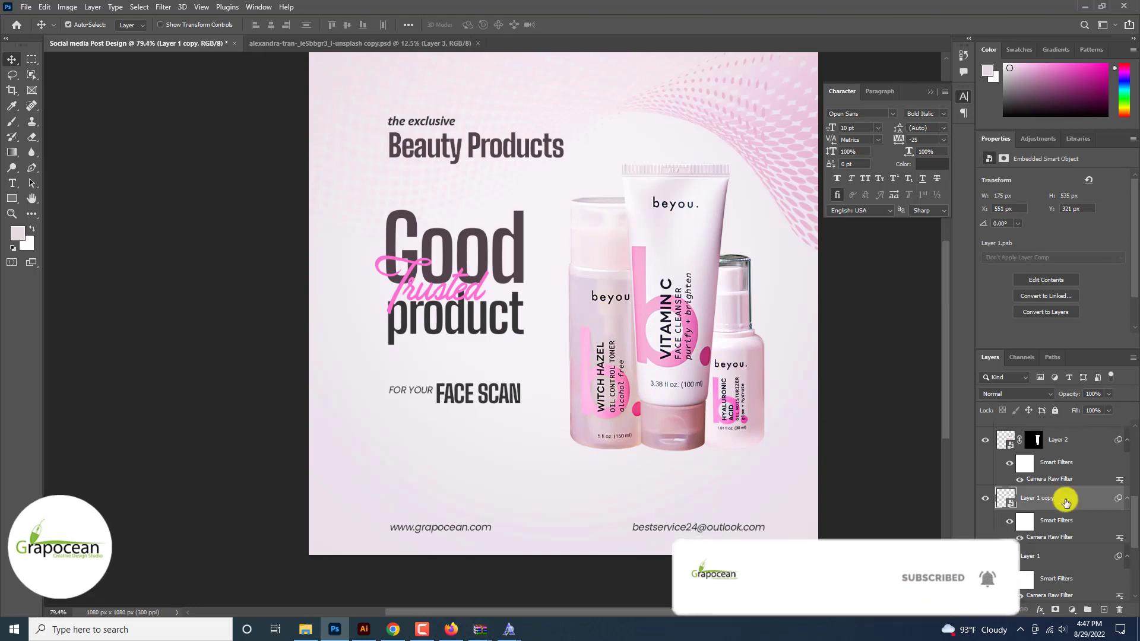
{"action": "right_click", "coordinate": [1063, 501]}
{"action": "left_click", "coordinate": [984, 89]}
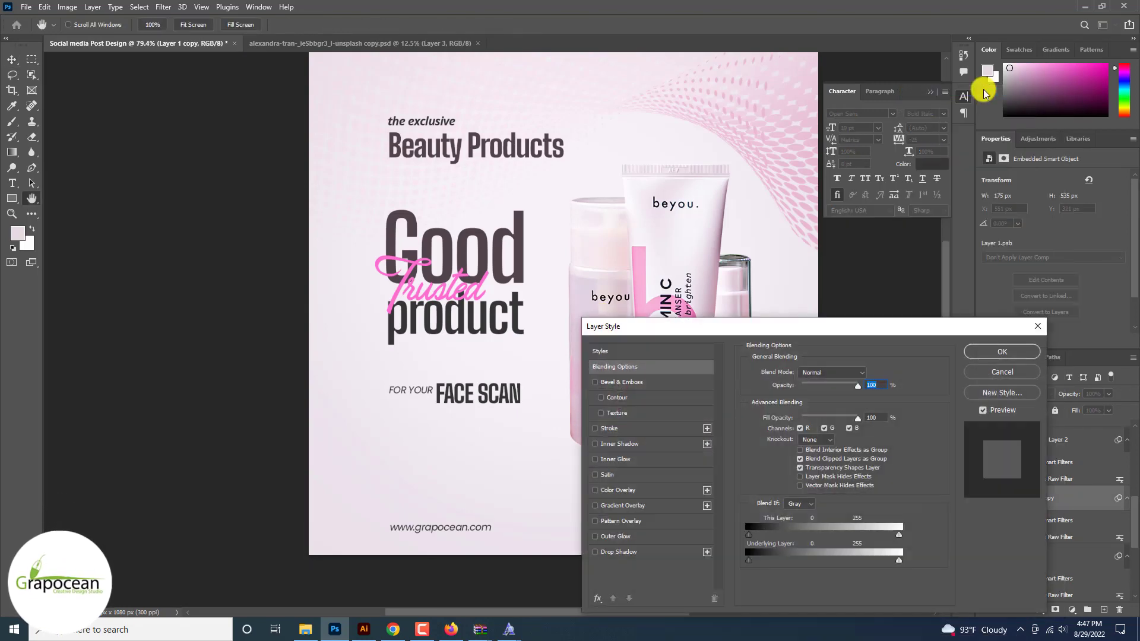
{"action": "left_click", "coordinate": [620, 491]}
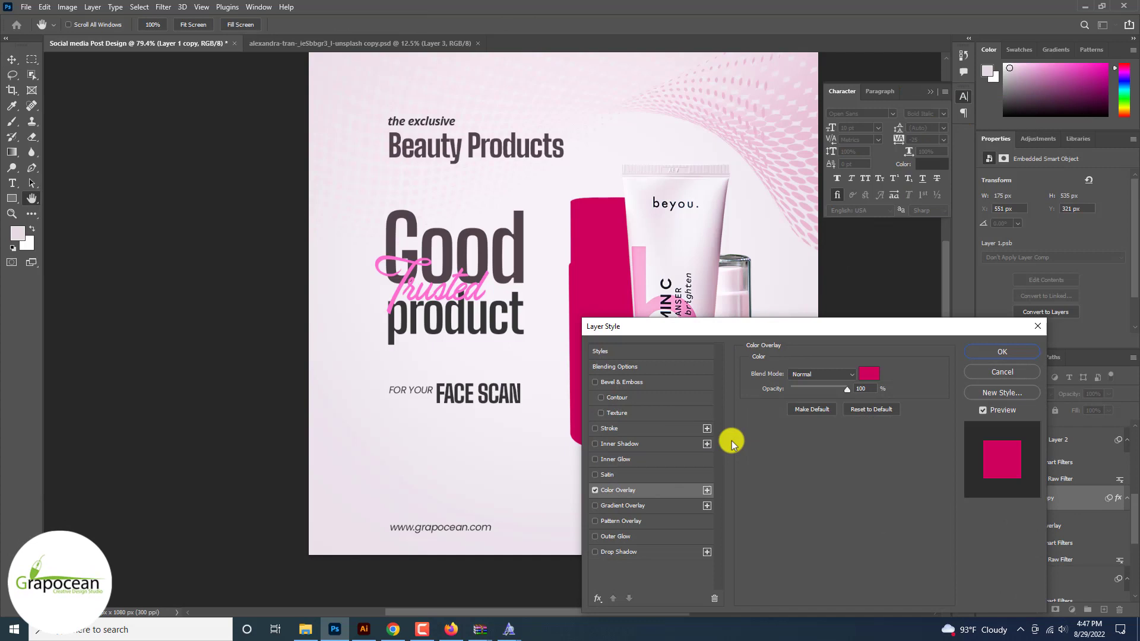
{"action": "left_click", "coordinate": [867, 375]}
{"action": "left_click", "coordinate": [519, 308]}
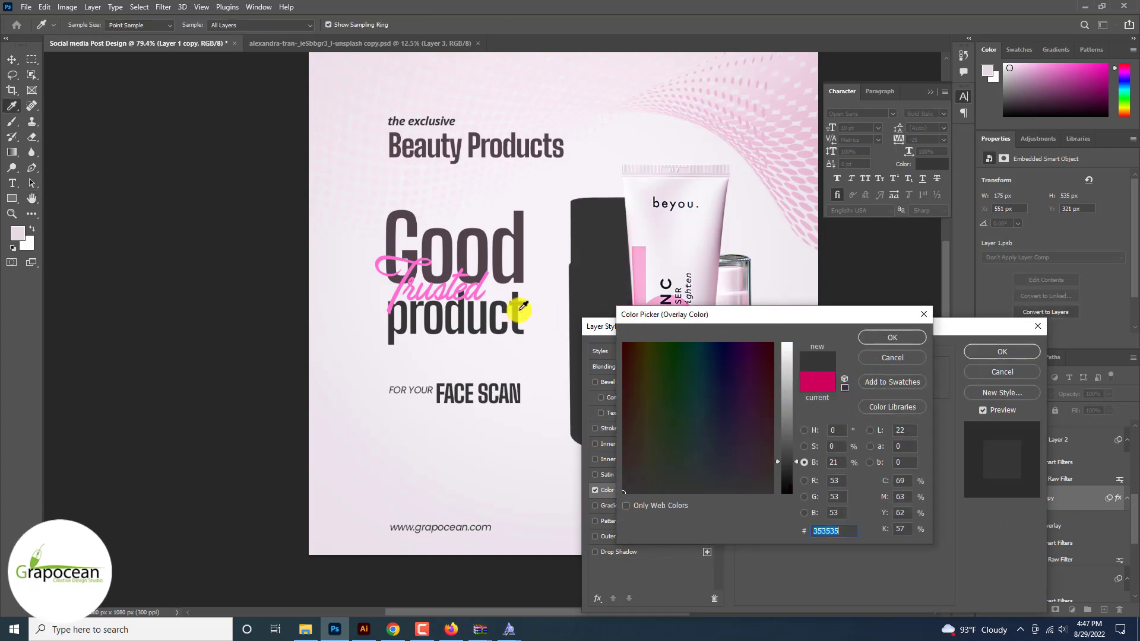
{"action": "left_click", "coordinate": [892, 337]}
{"action": "left_click", "coordinate": [1002, 351]}
{"action": "left_click_drag", "start_coordinate": [1063, 501], "coordinate": [1035, 526]}
{"action": "key", "text": "ctrl+t"}
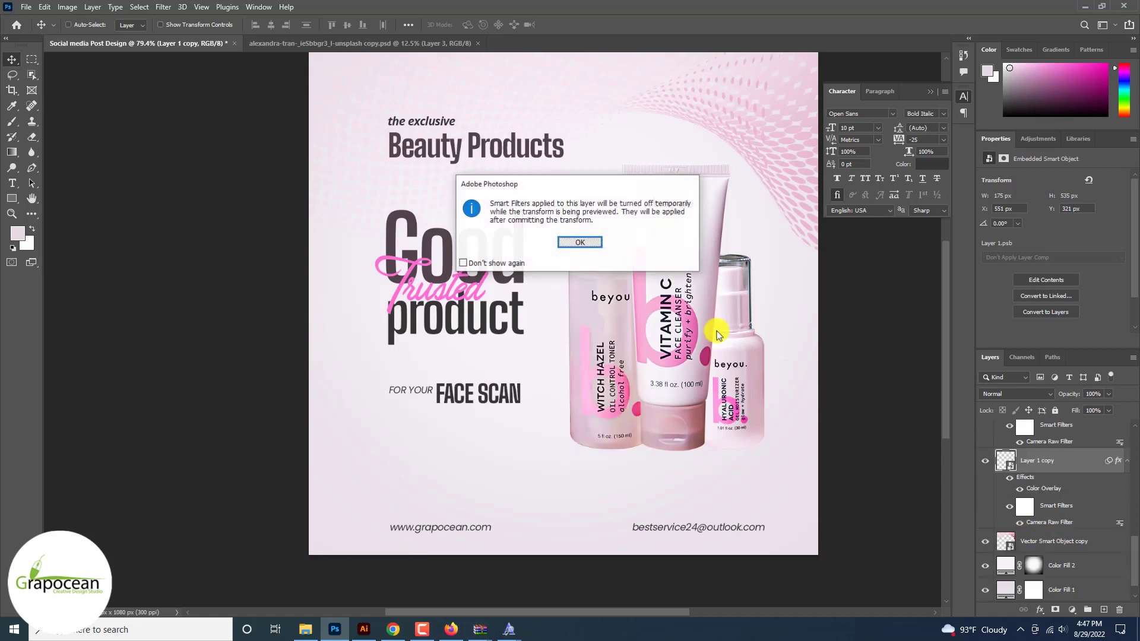
Step: Switch the dark silhouette's transform to Distort after dismissing the smart filter warning
{"action": "left_click", "coordinate": [575, 241]}
{"action": "left_click_drag", "start_coordinate": [577, 209], "coordinate": [522, 215]}
{"action": "key", "text": "ctrl+z"}
{"action": "key", "text": "ctrl+z"}
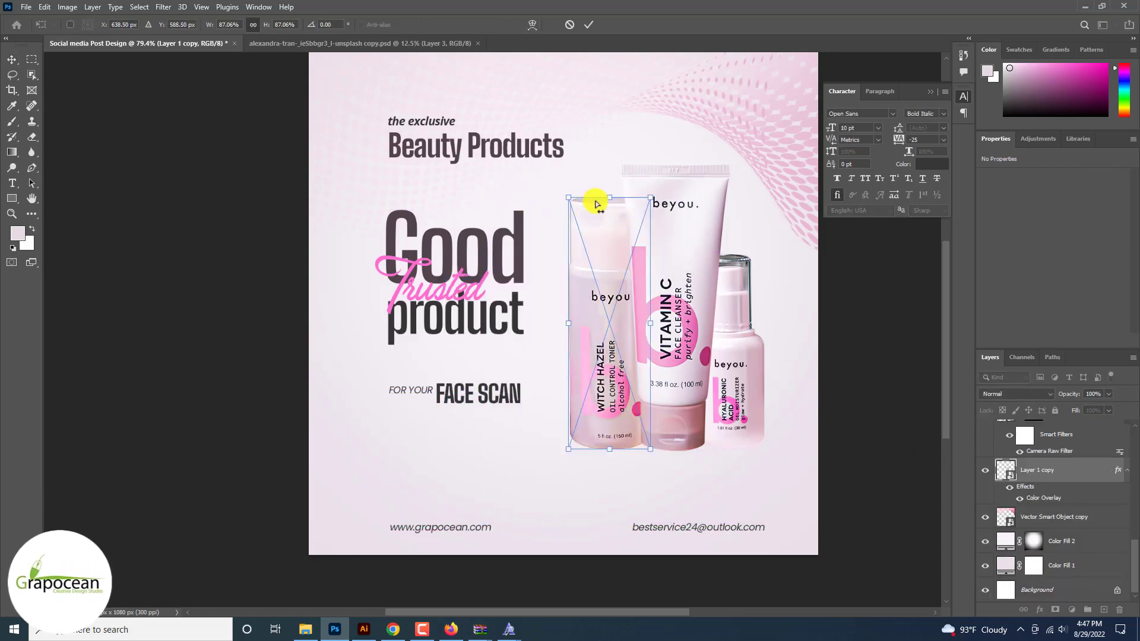
{"action": "right_click", "coordinate": [610, 198]}
{"action": "left_click", "coordinate": [641, 279]}
Step: Drag the corners to flatten it into a slanted cast shadow behind the witch hazel bottle
{"action": "left_click_drag", "start_coordinate": [569, 199], "coordinate": [436, 365]}
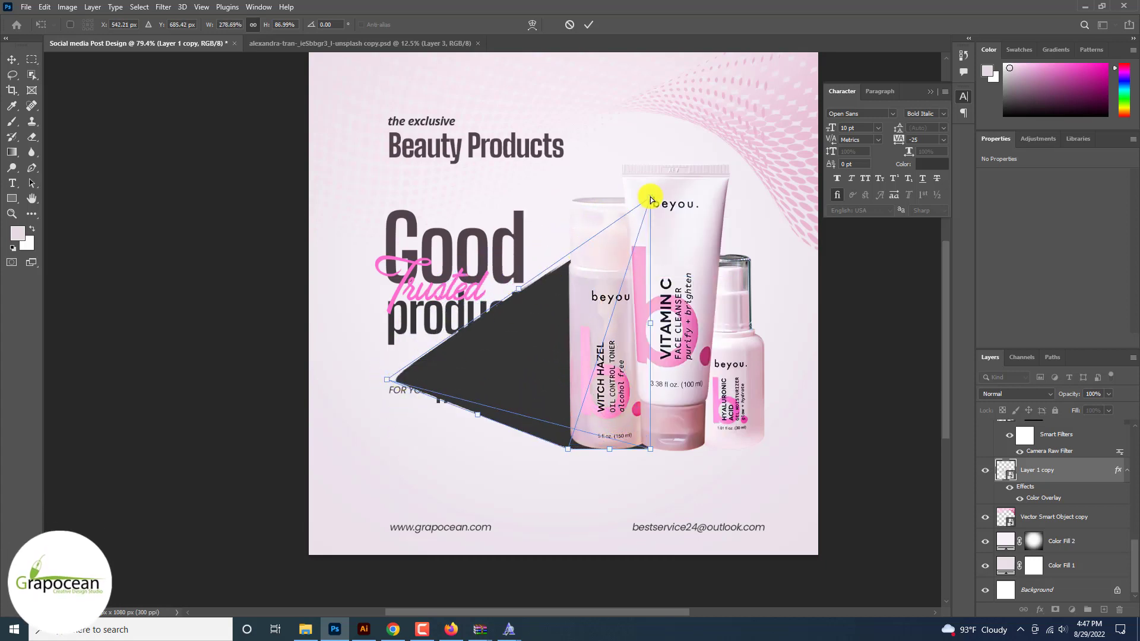
{"action": "left_click_drag", "start_coordinate": [651, 200], "coordinate": [530, 344]}
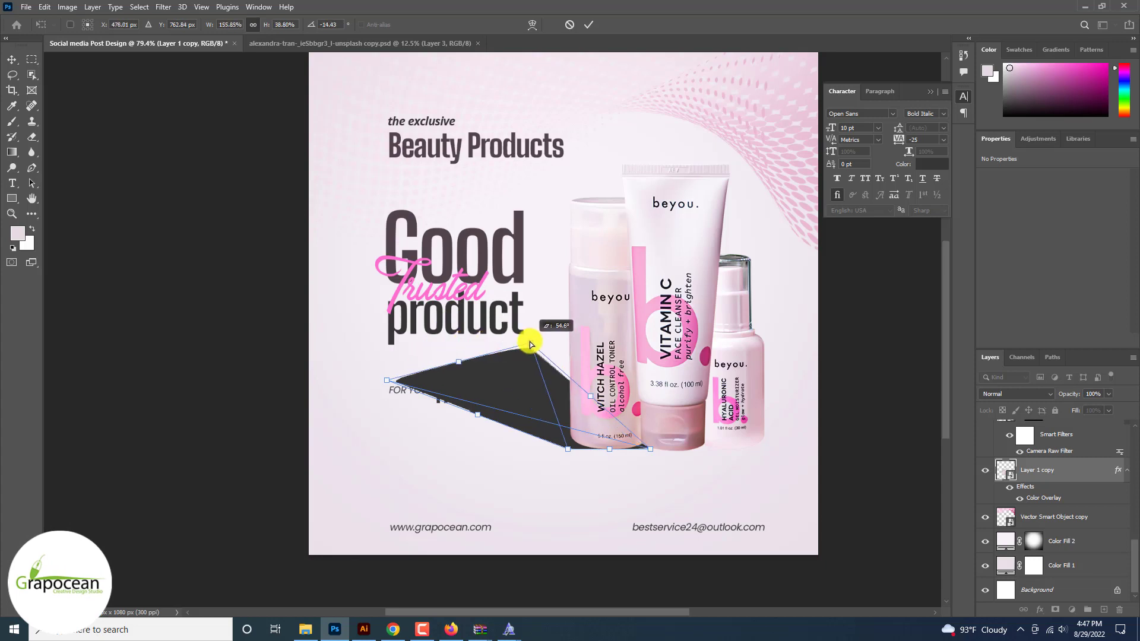
{"action": "left_click_drag", "start_coordinate": [648, 453], "coordinate": [648, 448]}
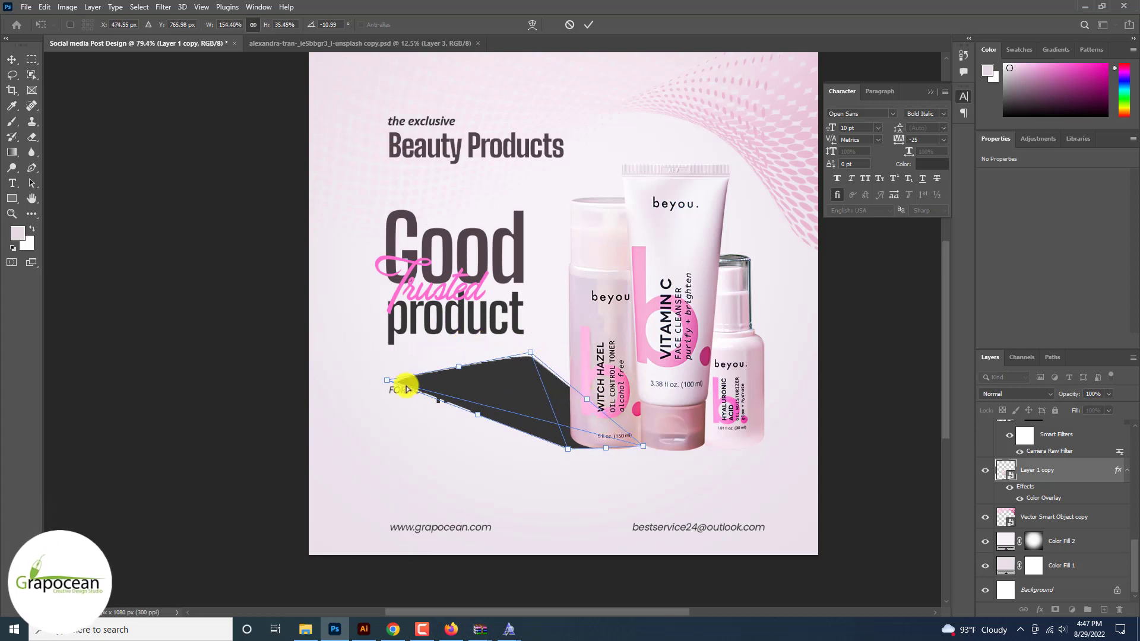
{"action": "left_click_drag", "start_coordinate": [388, 381], "coordinate": [557, 353]}
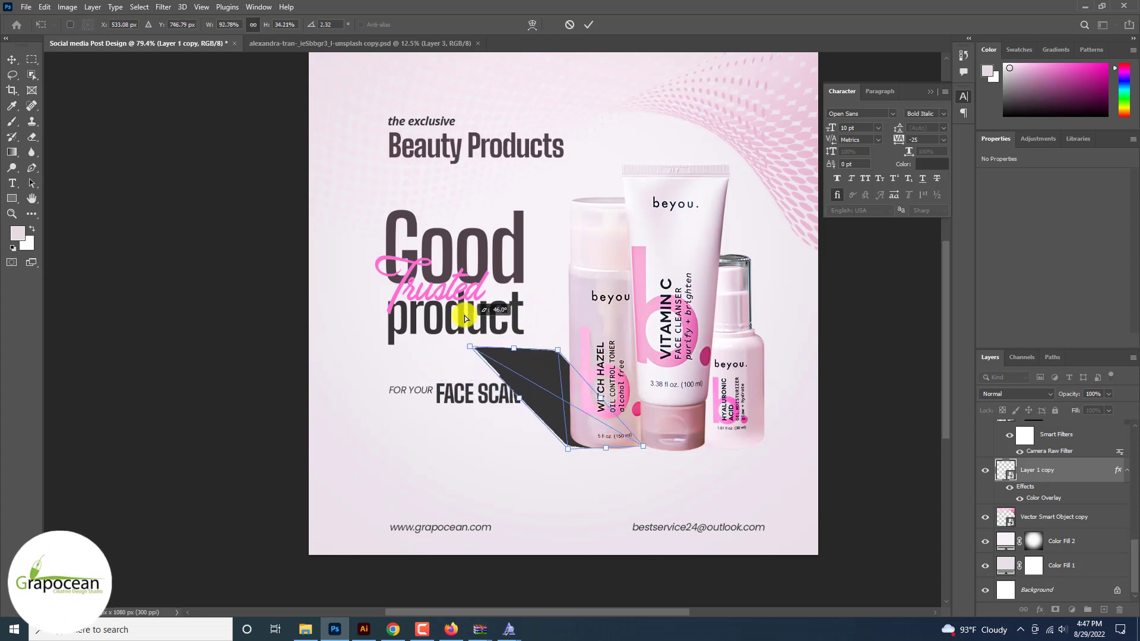
{"action": "left_click_drag", "start_coordinate": [562, 424], "coordinate": [572, 419]}
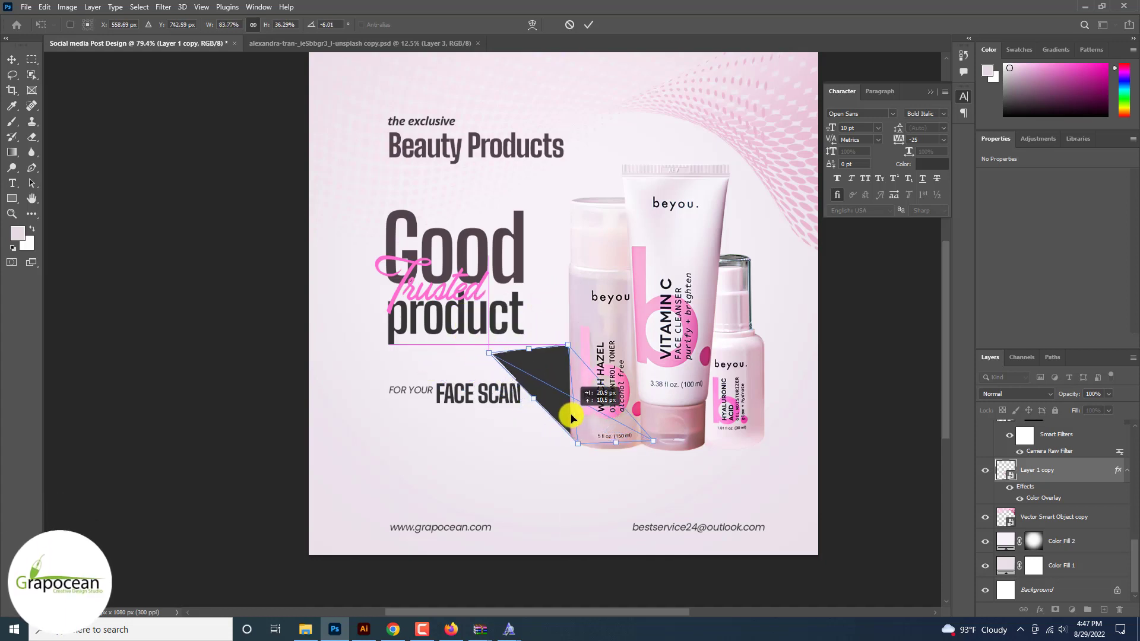
{"action": "key", "text": "Return"}
{"action": "key", "text": "ctrl+minus"}
{"action": "left_click", "coordinate": [164, 7]}
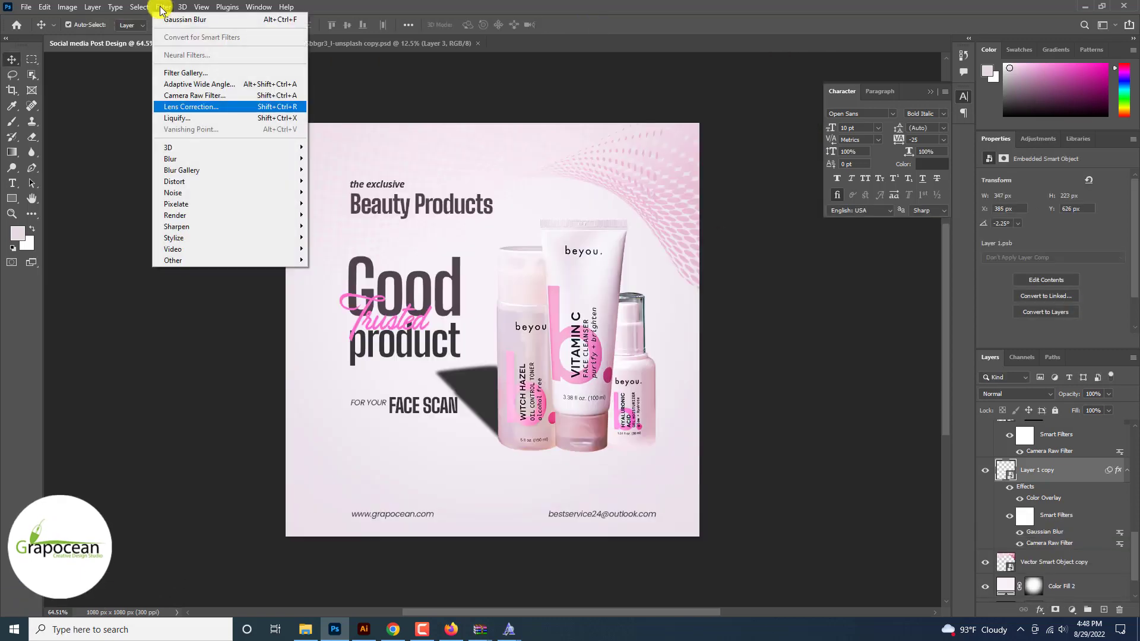
Step: Apply a 111 px Iris Blur with its ellipse centred and flattened over the shadow
{"action": "left_click", "coordinate": [341, 172]}
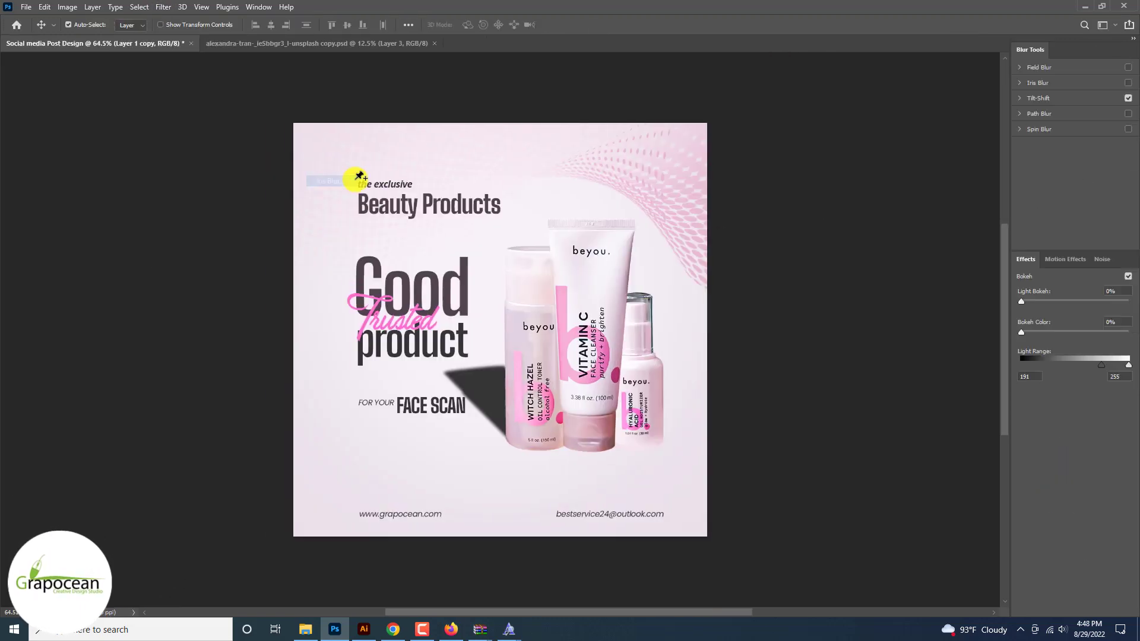
{"action": "left_click_drag", "start_coordinate": [492, 323], "coordinate": [486, 422]}
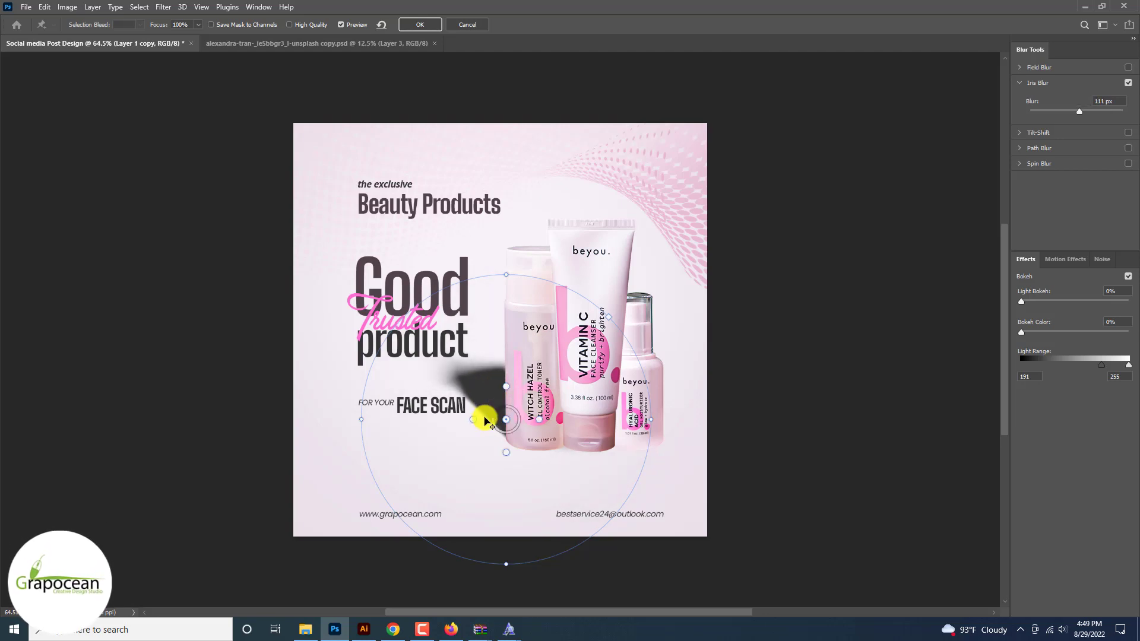
{"action": "left_click_drag", "start_coordinate": [501, 290], "coordinate": [508, 328]}
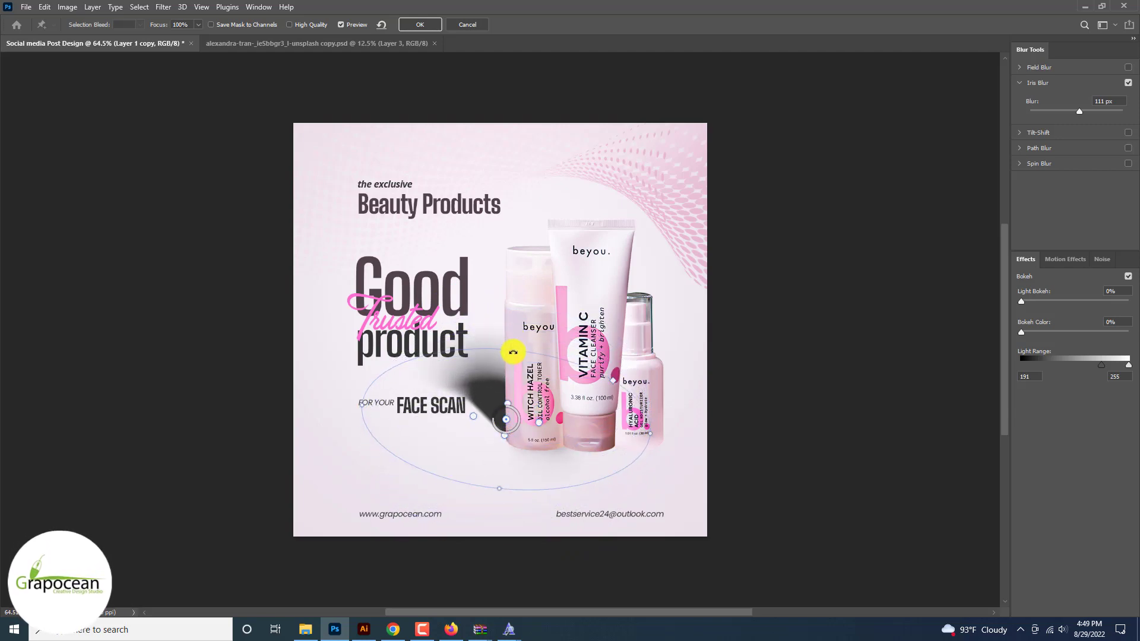
{"action": "left_click", "coordinate": [423, 24]}
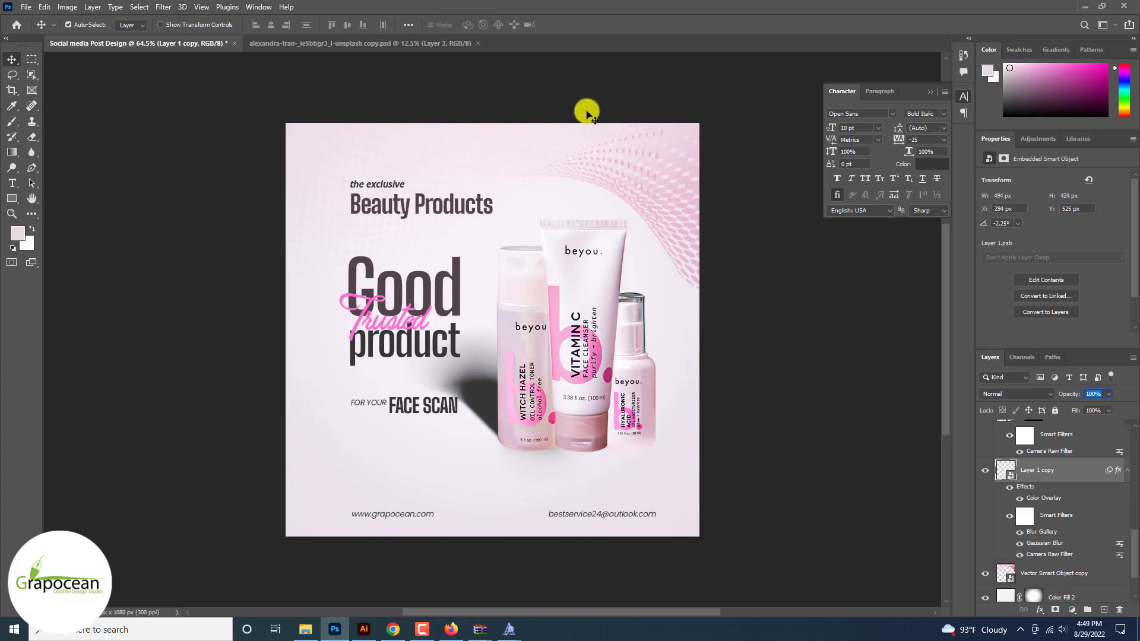
Step: Lower the shadow layer's opacity to 24% and nudge it up and left
{"action": "left_click_drag", "start_coordinate": [1079, 409], "coordinate": [1072, 411]}
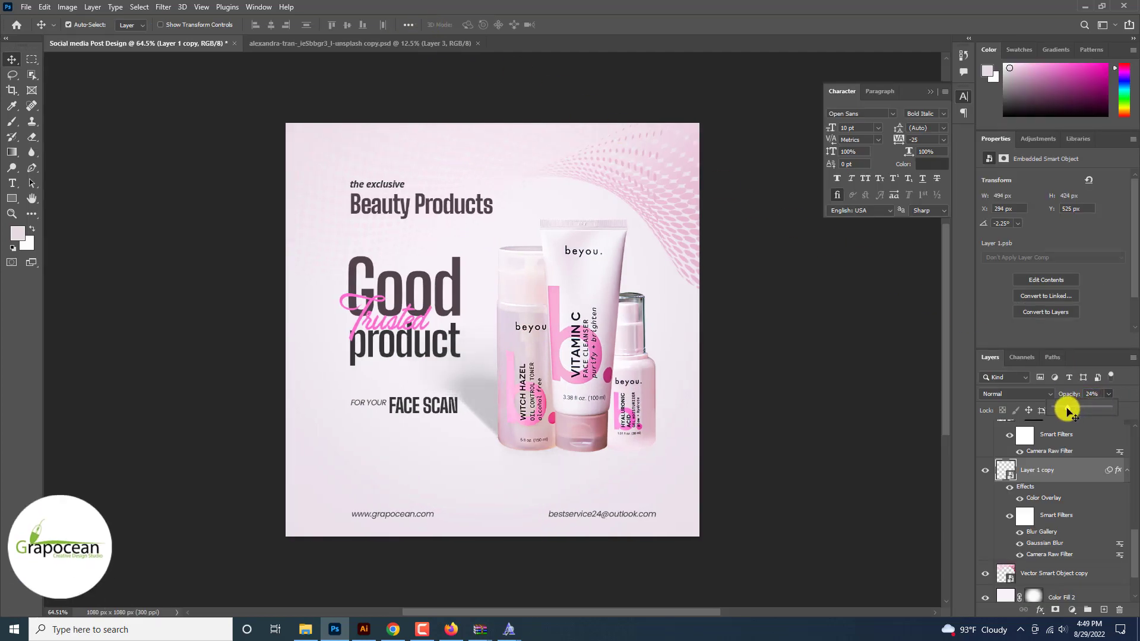
{"action": "scroll", "coordinate": [873, 407], "scroll_direction": "down", "scroll_amount": 3}
{"action": "scroll", "coordinate": [516, 400], "scroll_direction": "up", "scroll_amount": 6}
{"action": "mouse_move", "coordinate": [516, 398]}
{"action": "left_mouse_down"}
{"action": "mouse_move", "coordinate": [546, 439]}
{"action": "mouse_move", "coordinate": [542, 394]}
{"action": "mouse_move", "coordinate": [529, 388]}
{"action": "left_mouse_up"}
{"action": "scroll", "coordinate": [542, 394], "scroll_direction": "down", "scroll_amount": 3}
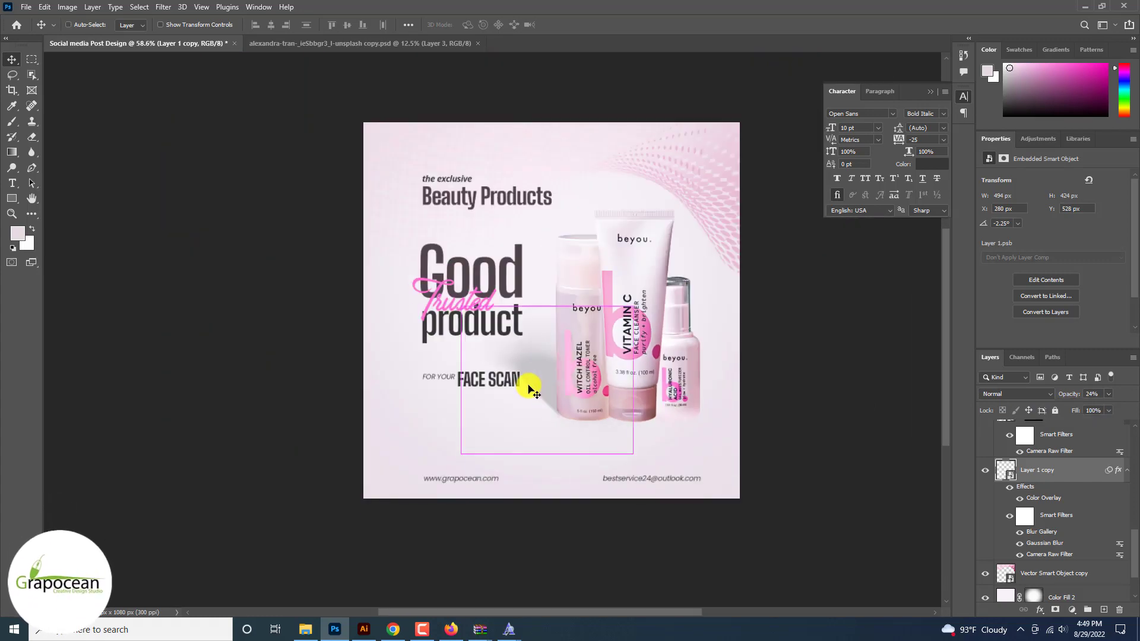
Step: Skew the shadow into a slanted ground shape behind the bottles and nudge the VITAMIN C tube
{"action": "key", "text": "ctrl+t"}
{"action": "left_click", "coordinate": [583, 234]}
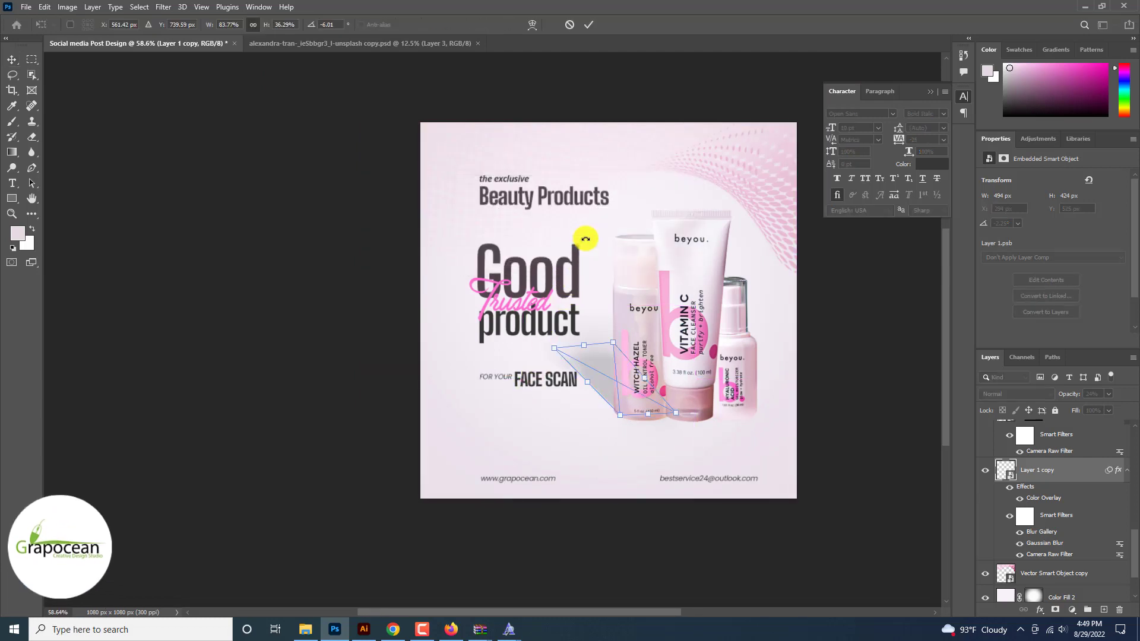
{"action": "left_click_drag", "start_coordinate": [523, 305], "coordinate": [638, 345]}
{"action": "left_click", "coordinate": [589, 25]}
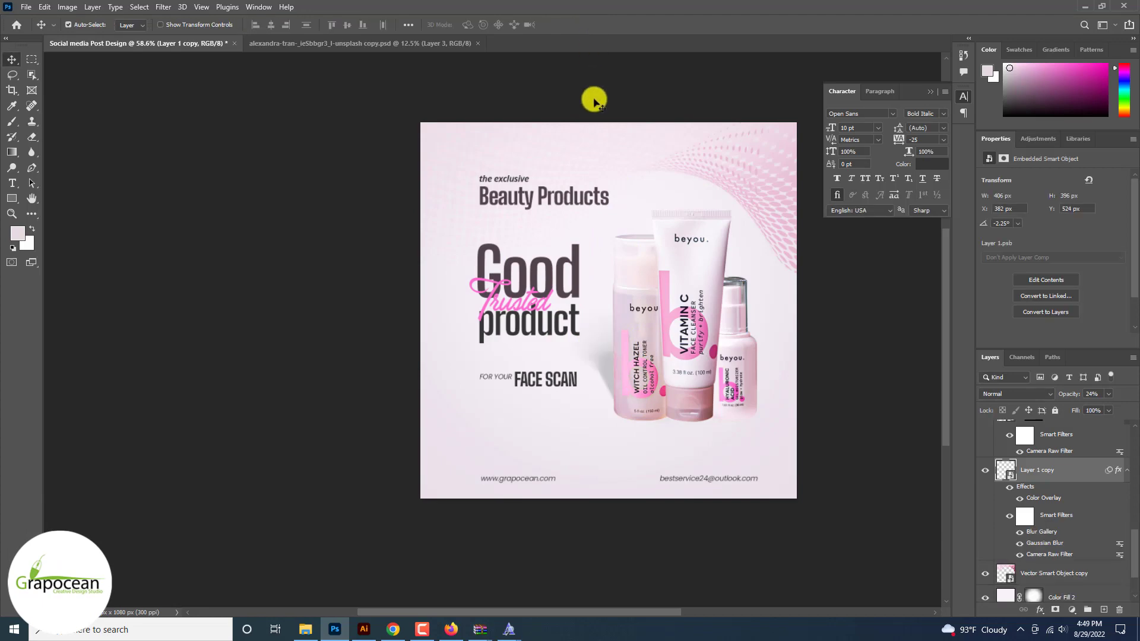
{"action": "scroll", "coordinate": [602, 361], "scroll_direction": "up", "scroll_amount": 3}
{"action": "left_click_drag", "start_coordinate": [599, 380], "coordinate": [588, 390]}
{"action": "scroll", "coordinate": [589, 389], "scroll_direction": "up", "scroll_amount": 3}
{"action": "scroll", "coordinate": [598, 387], "scroll_direction": "down", "scroll_amount": 6}
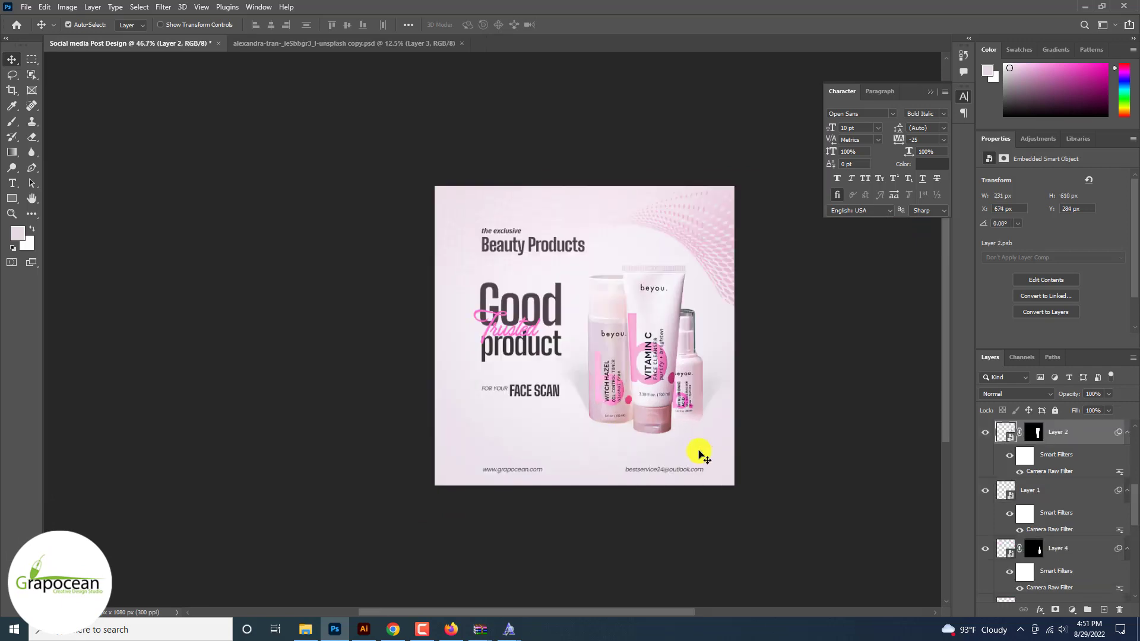
{"action": "scroll", "coordinate": [677, 433], "scroll_direction": "up", "scroll_amount": 2}
{"action": "left_click_drag", "start_coordinate": [662, 424], "coordinate": [663, 422]}
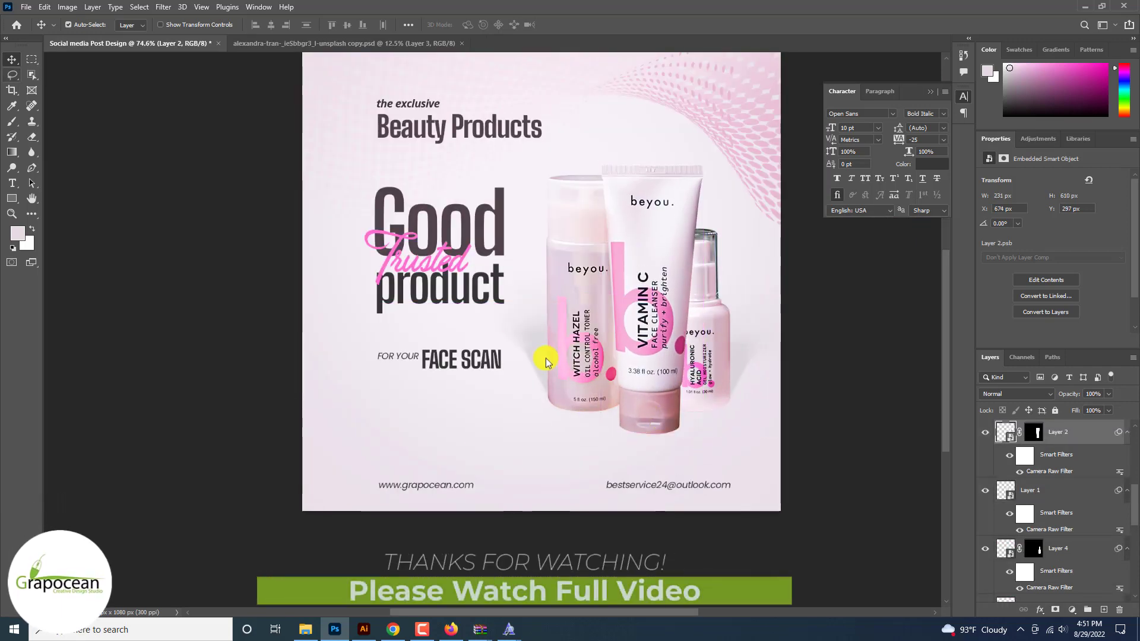
Step: Lasso an area under the bottles and fill it with a pale pink (f0ebf1) Solid Color layer
{"action": "left_click", "coordinate": [12, 74]}
{"action": "mouse_move", "coordinate": [517, 414]}
{"action": "left_mouse_down"}
{"action": "mouse_move", "coordinate": [556, 455]}
{"action": "mouse_move", "coordinate": [664, 477]}
{"action": "mouse_move", "coordinate": [711, 397]}
{"action": "left_mouse_up"}
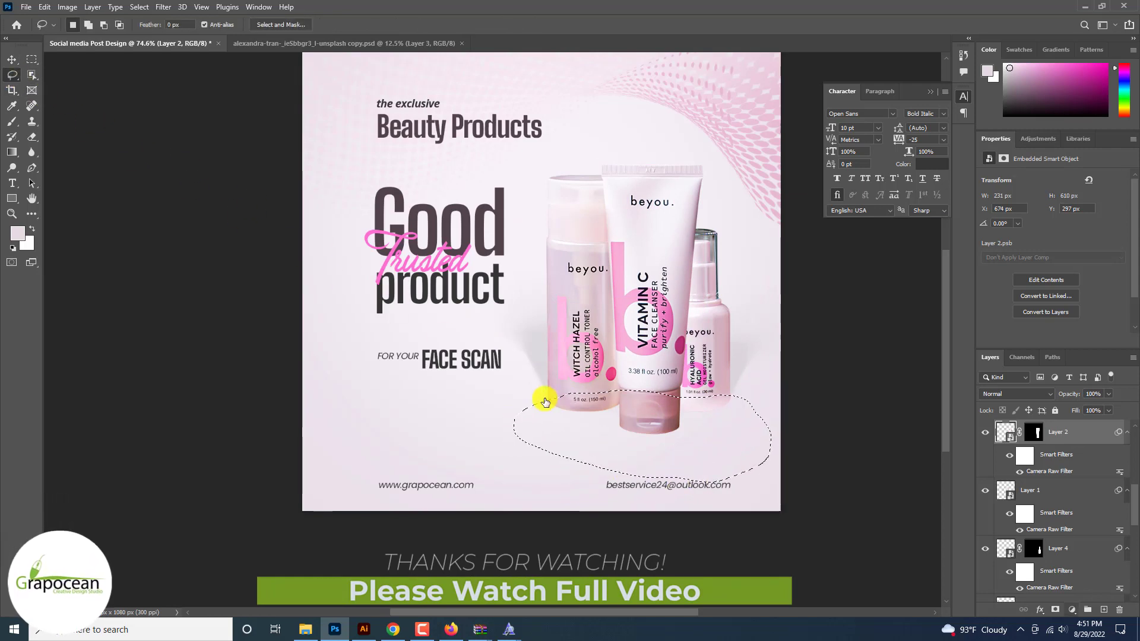
{"action": "scroll", "coordinate": [1066, 435], "scroll_direction": "up", "scroll_amount": 10}
{"action": "left_click", "coordinate": [1067, 434]}
{"action": "left_click", "coordinate": [1073, 609]}
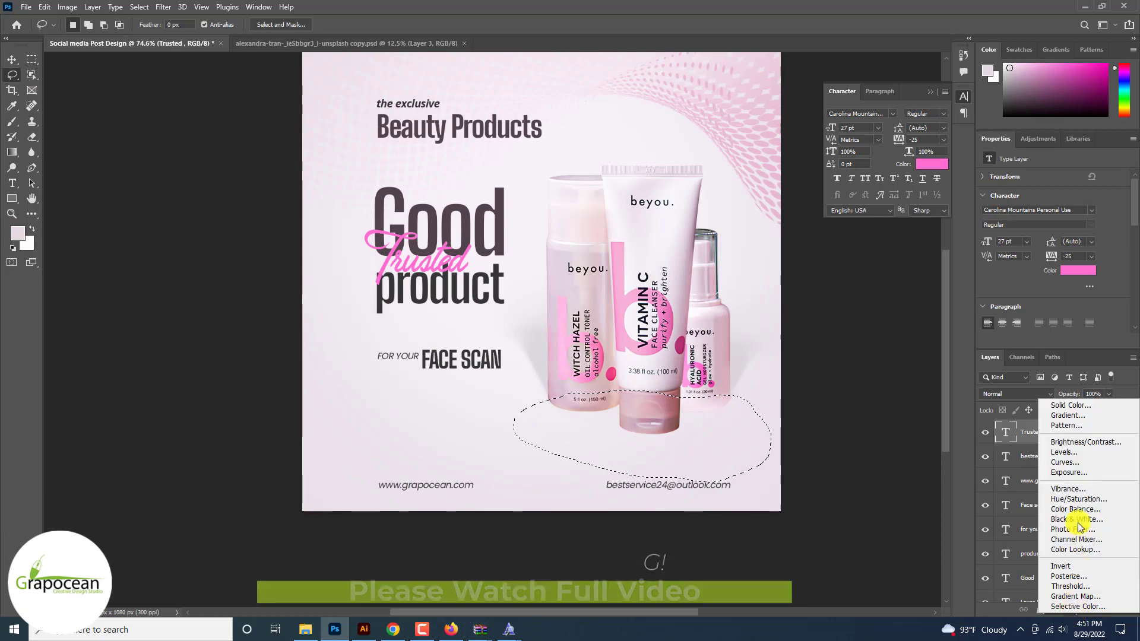
{"action": "left_click", "coordinate": [1070, 405]}
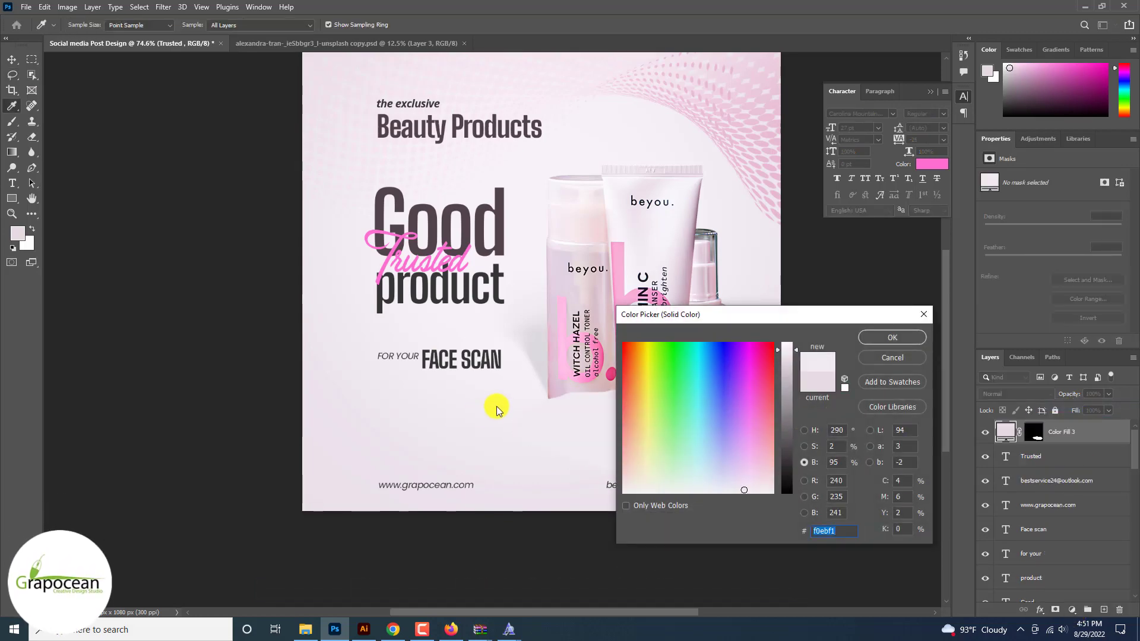
{"action": "left_click", "coordinate": [570, 377]}
{"action": "left_click", "coordinate": [891, 337]}
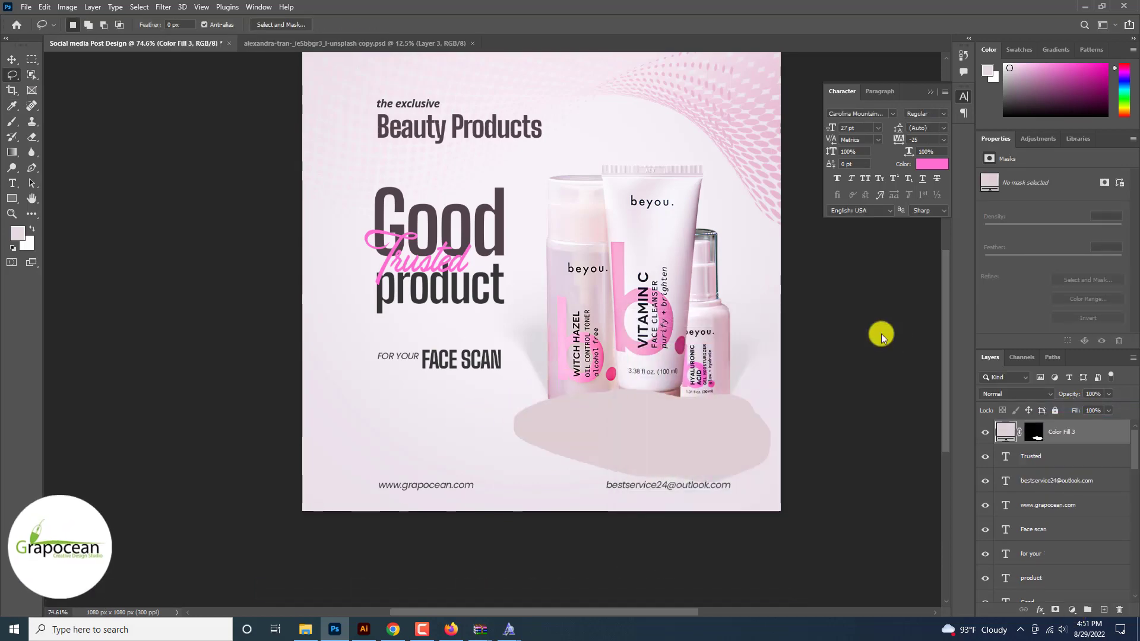
Step: Convert the fill to a Smart Object and apply a 29.1 px Gaussian Blur
{"action": "left_click", "coordinate": [142, 7]}
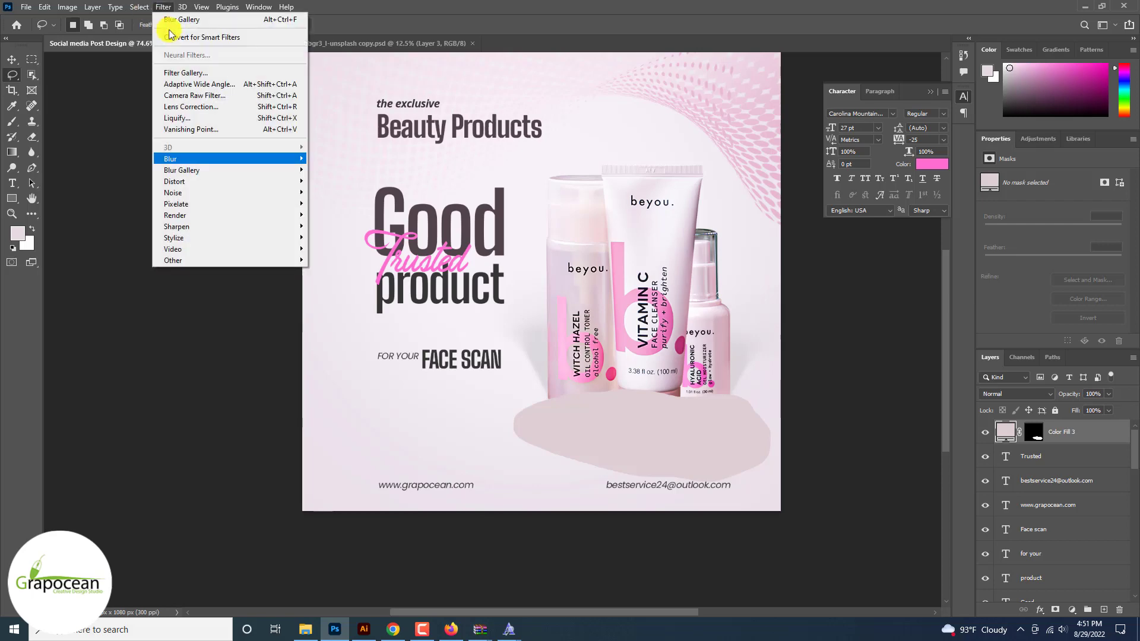
{"action": "mouse_move", "coordinate": [178, 158]}
{"action": "left_click", "coordinate": [357, 203]}
{"action": "left_click", "coordinate": [567, 235]}
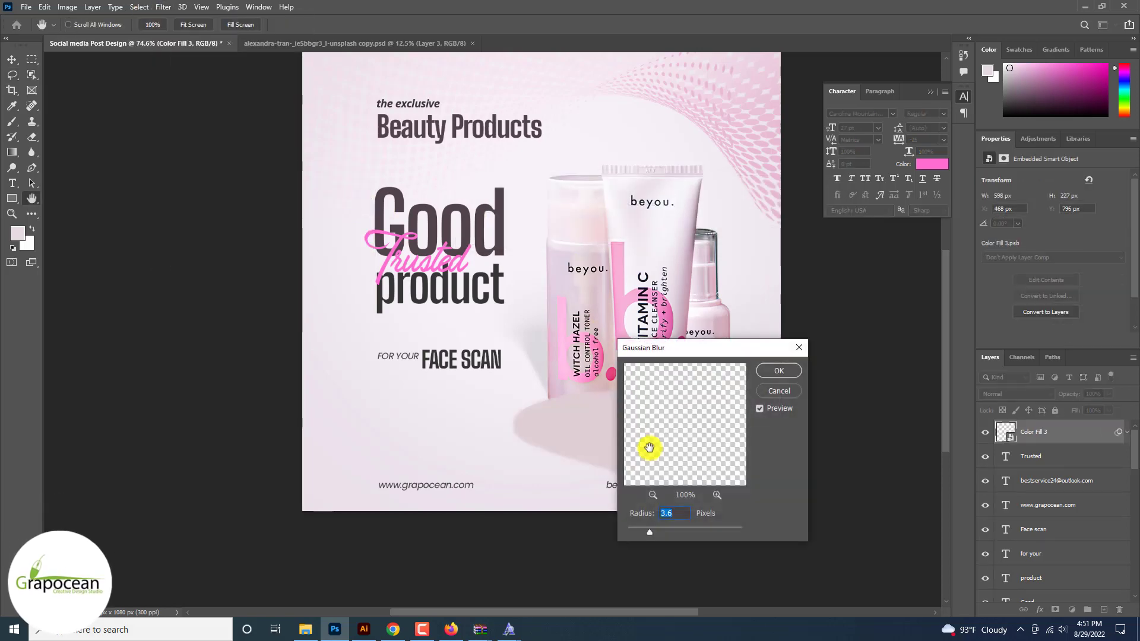
{"action": "left_click_drag", "start_coordinate": [695, 532], "coordinate": [688, 530]}
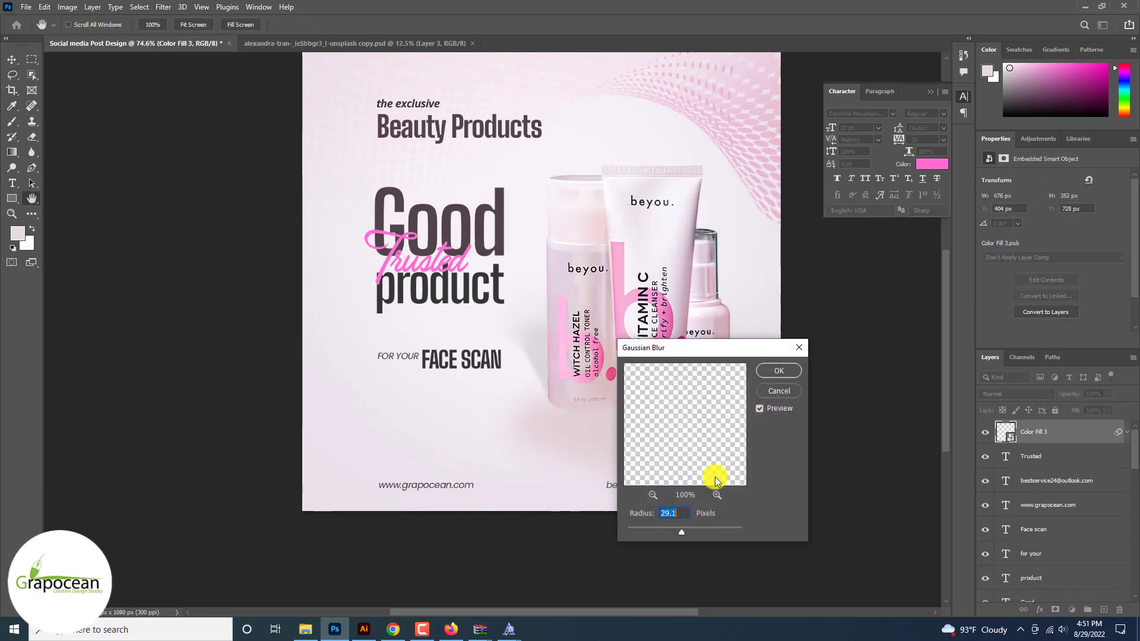
{"action": "left_click", "coordinate": [779, 371]}
{"action": "scroll", "coordinate": [1056, 593], "scroll_direction": "down", "scroll_amount": 1}
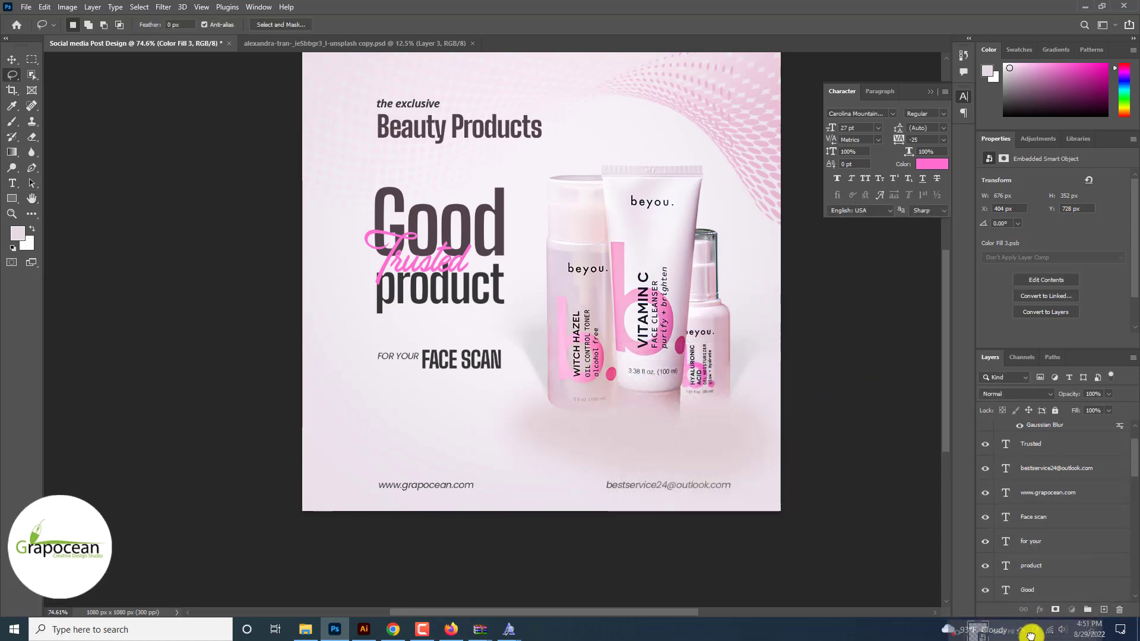
Step: Move Color Fill 3 below the product layers and enable a Color Overlay style on it
{"action": "left_click_drag", "start_coordinate": [1031, 636], "coordinate": [1045, 517]}
{"action": "right_click", "coordinate": [1067, 459]}
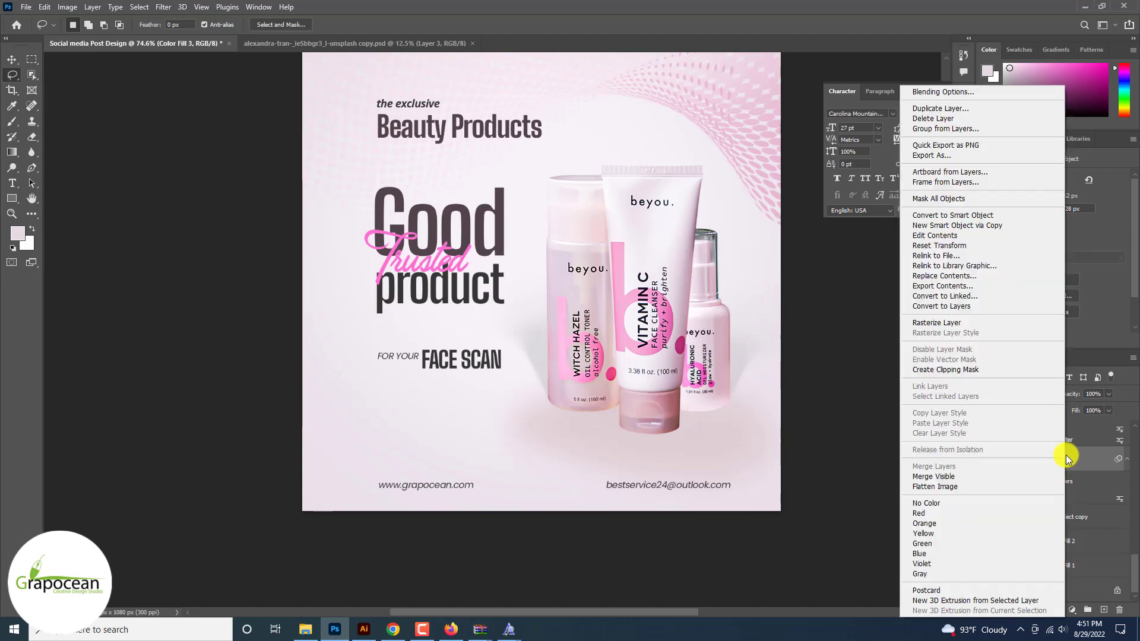
{"action": "left_click", "coordinate": [944, 93]}
{"action": "left_click", "coordinate": [631, 488]}
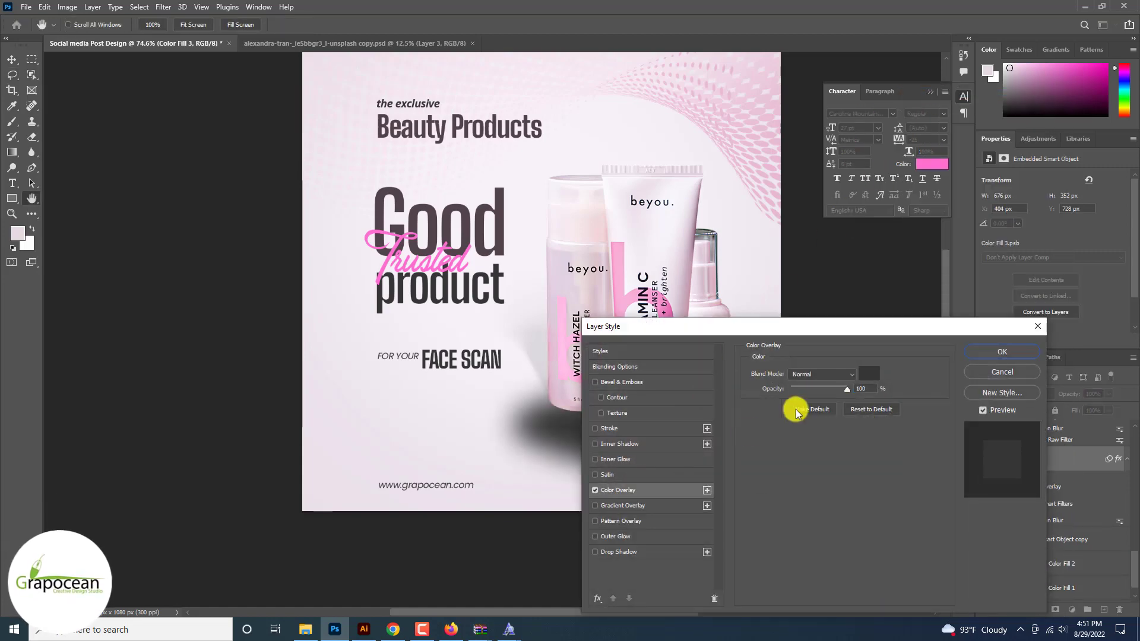
Step: Set the overlay colour to a soft pale pink sampled from the post and apply it
{"action": "left_click", "coordinate": [796, 407]}
{"action": "left_click", "coordinate": [541, 340]}
{"action": "left_click_drag", "start_coordinate": [788, 356], "coordinate": [788, 343]}
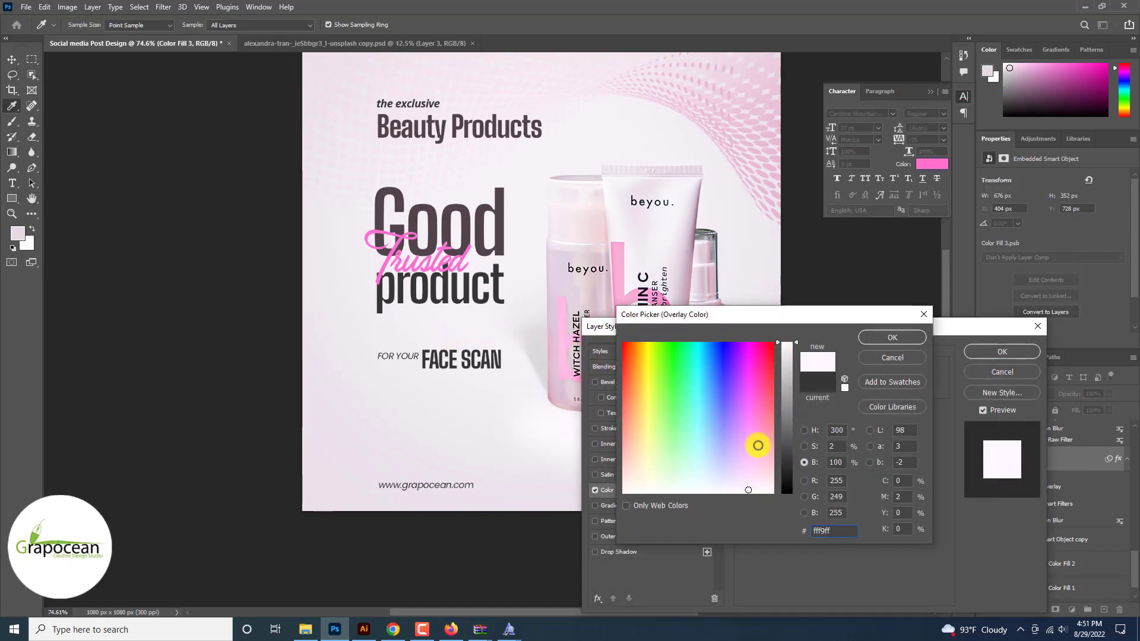
{"action": "left_click", "coordinate": [746, 473]}
{"action": "left_click", "coordinate": [559, 415]}
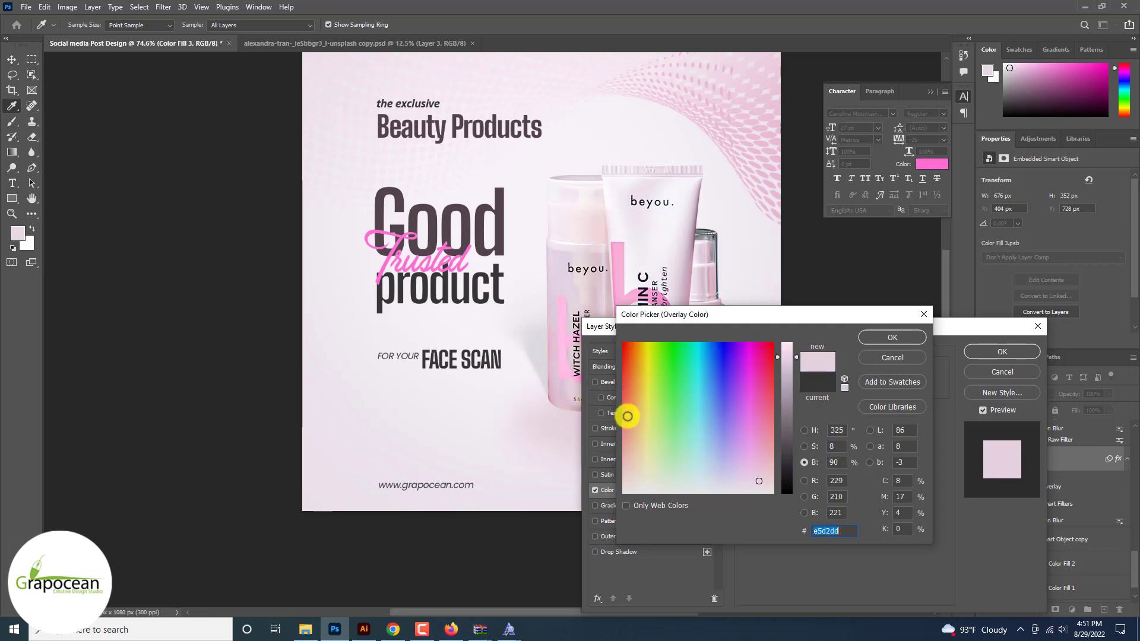
{"action": "left_click_drag", "start_coordinate": [752, 473], "coordinate": [756, 486]}
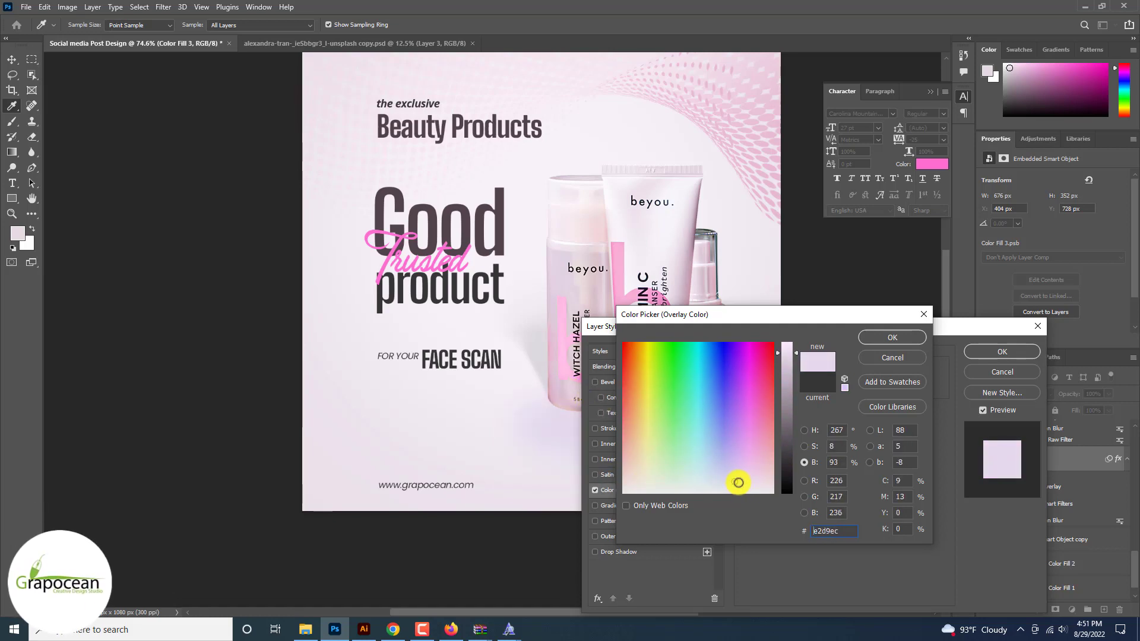
{"action": "left_click", "coordinate": [898, 339]}
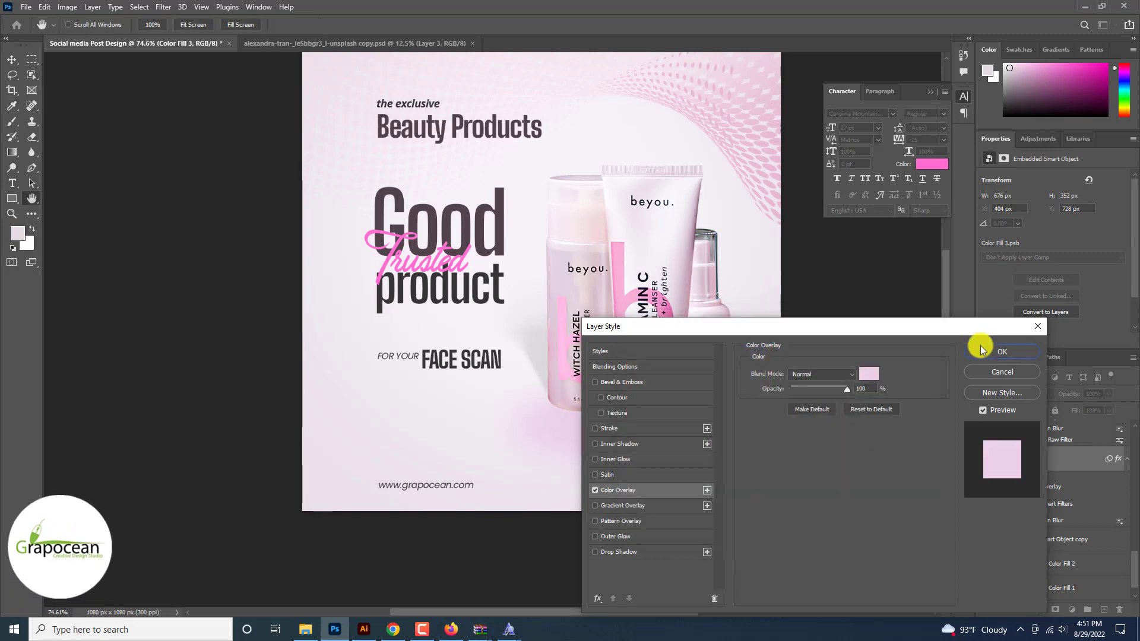
{"action": "left_click", "coordinate": [1001, 350]}
{"action": "scroll", "coordinate": [1001, 350], "scroll_direction": "down", "scroll_amount": 6}
{"action": "scroll", "coordinate": [1001, 351], "scroll_direction": "up", "scroll_amount": 7}
{"action": "scroll", "coordinate": [1001, 350], "scroll_direction": "up", "scroll_amount": 1}
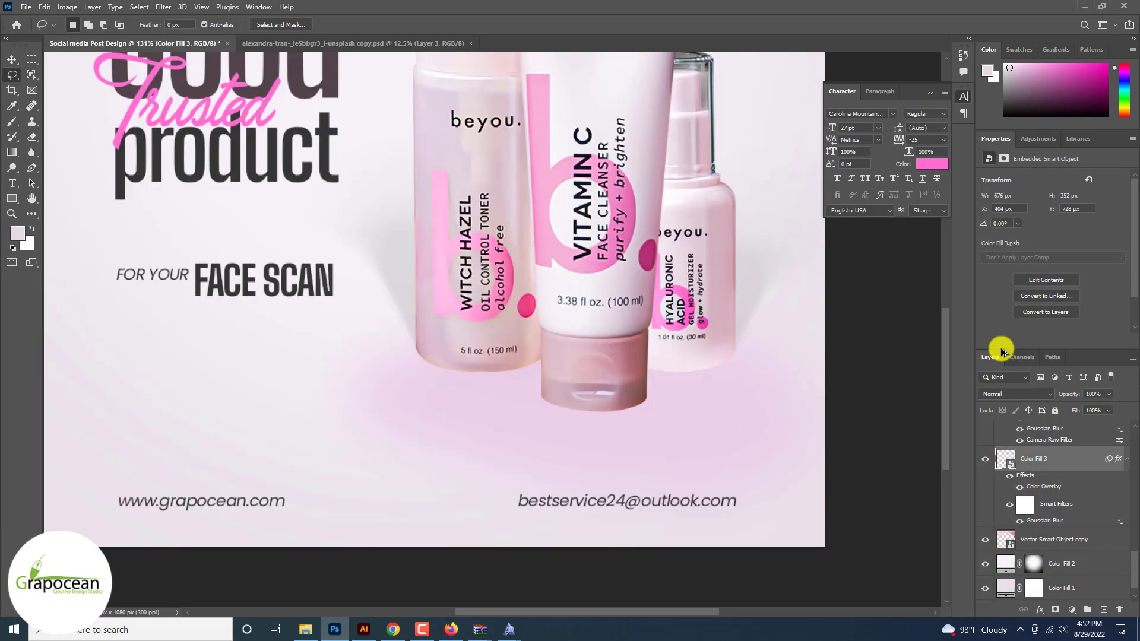